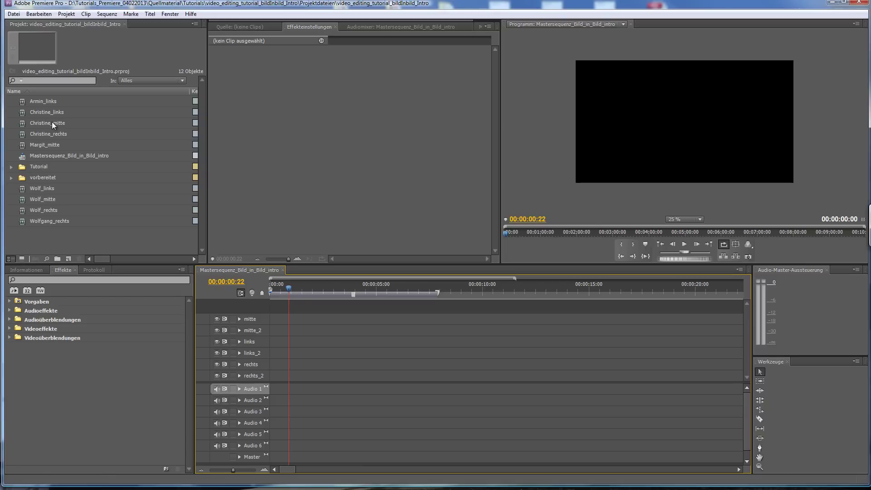
Drag the Christine_mitte clip from the project to the start of the mitte video track.
left_click(22, 124)
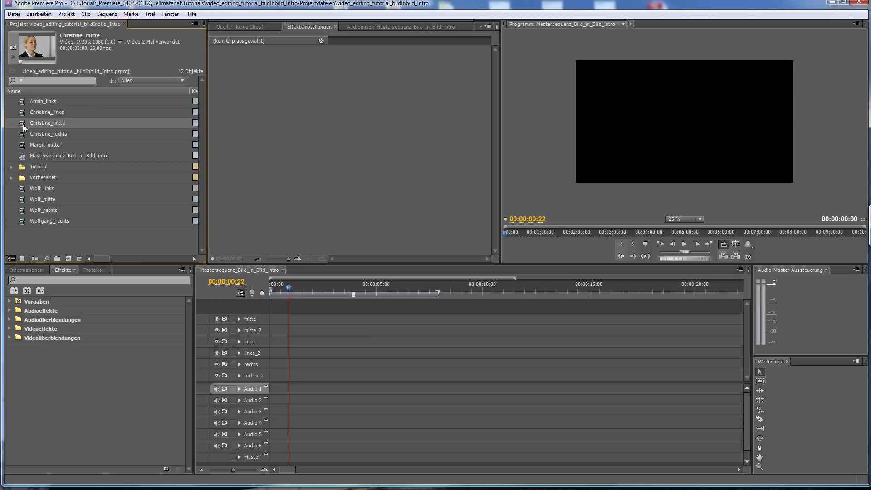
left_click_drag(23, 124, 271, 319)
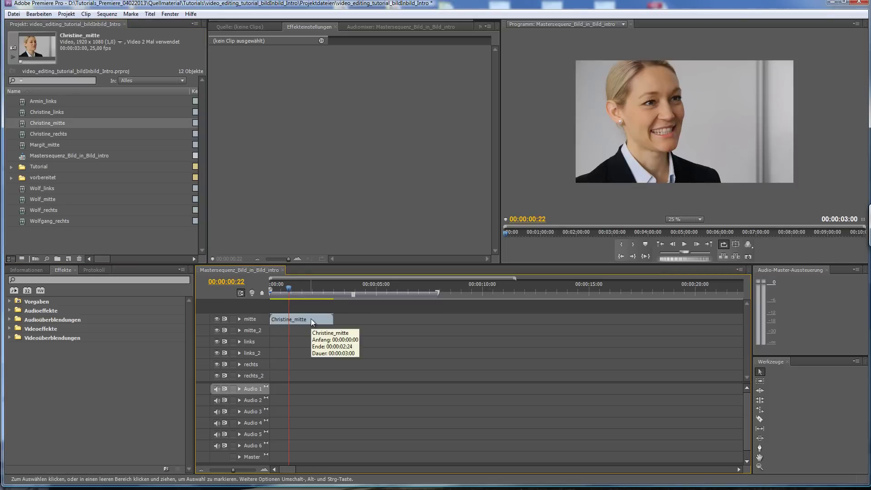
Nest the Christine_mitte timeline clip into Verschachtelte Sequenz 71.
right_click(312, 319)
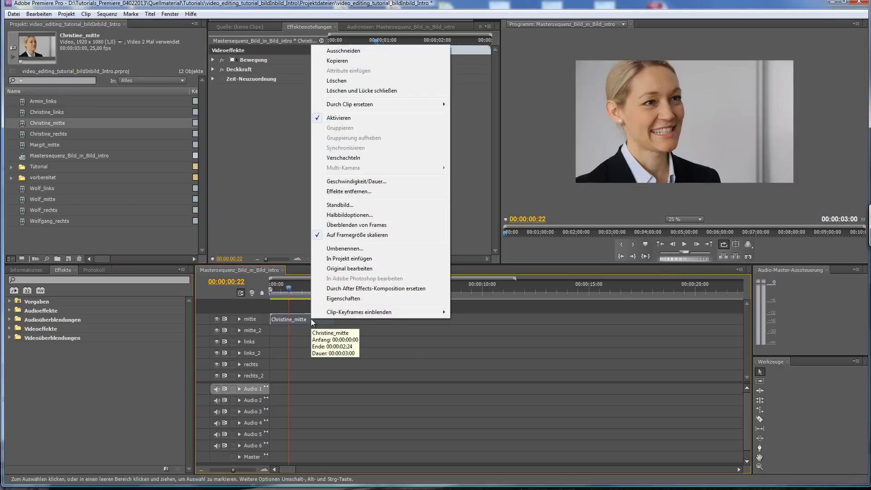
left_click(347, 159)
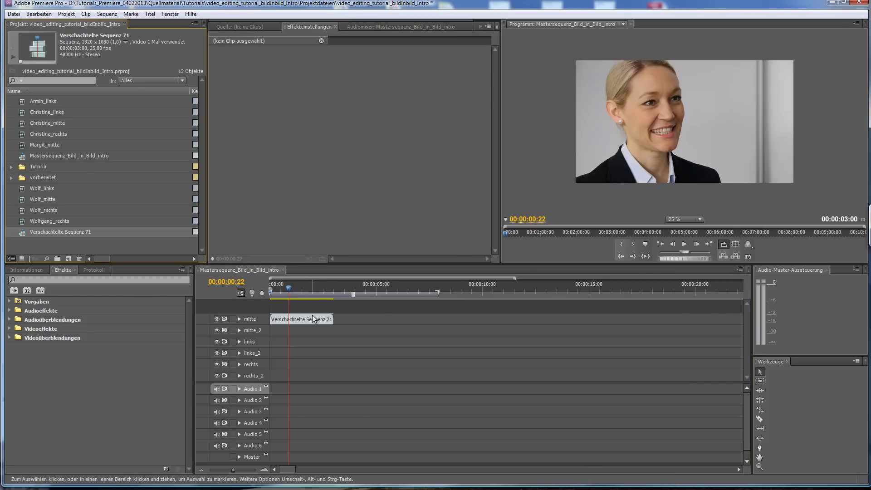
mouse_move(317, 319)
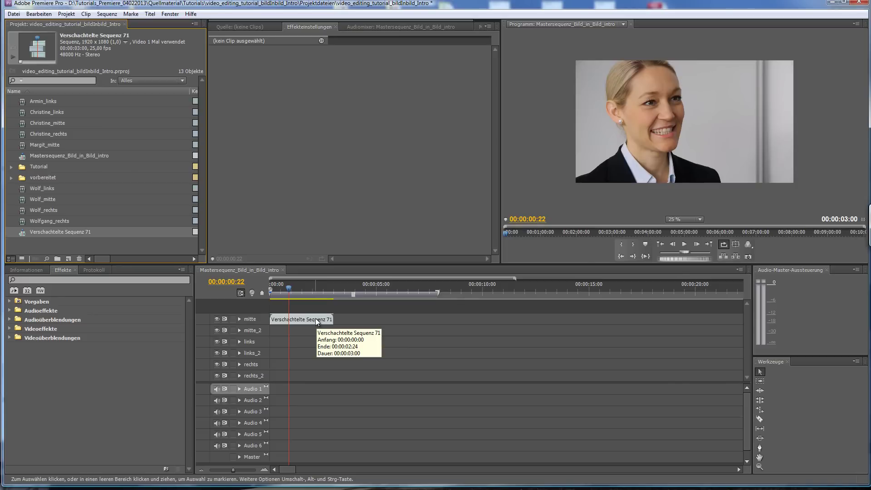
Rename Verschachtelte Sequenz 71 to Christine_mitte in the Project panel and select it.
left_click(75, 232)
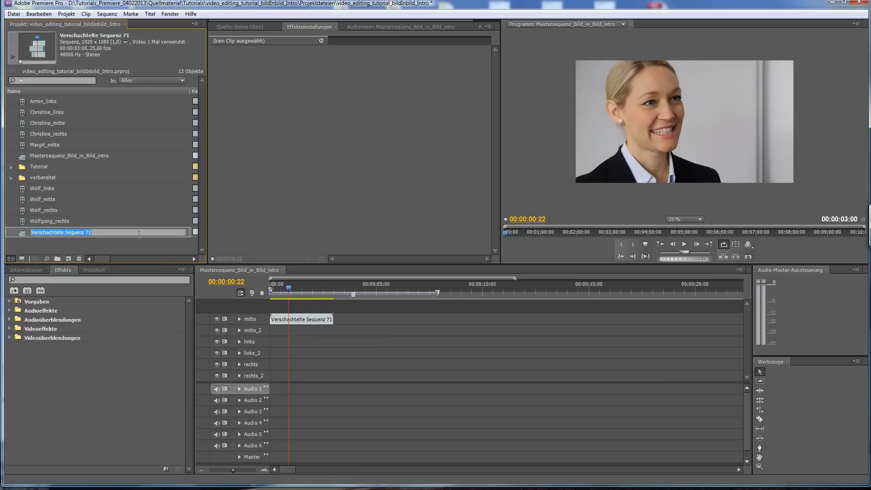
type("Christine")
type("_mitte")
left_click(89, 247)
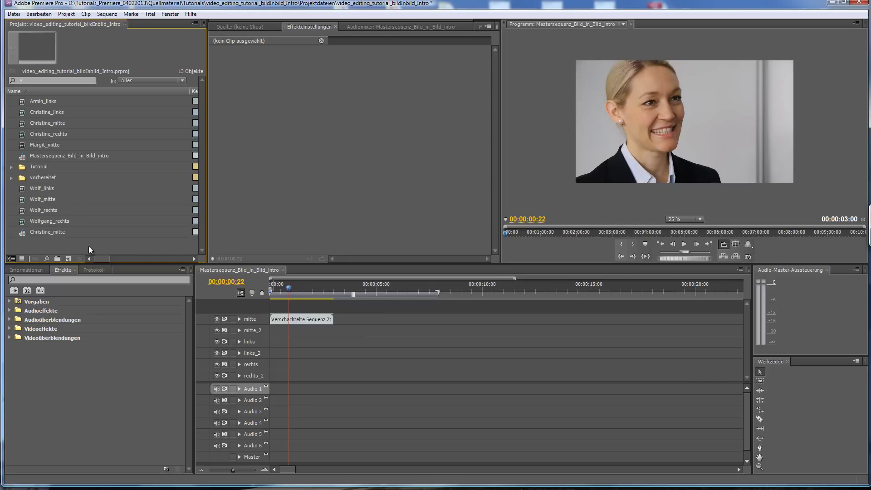
left_click(20, 233)
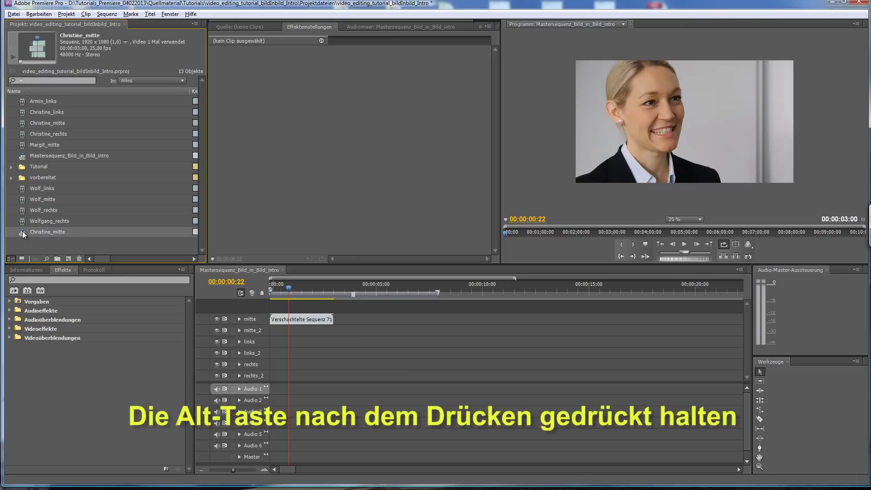
Alt-drag the Christine_mitte sequence onto the mitte track clip to replace the nested clip.
left_click_drag(21, 232, 297, 321)
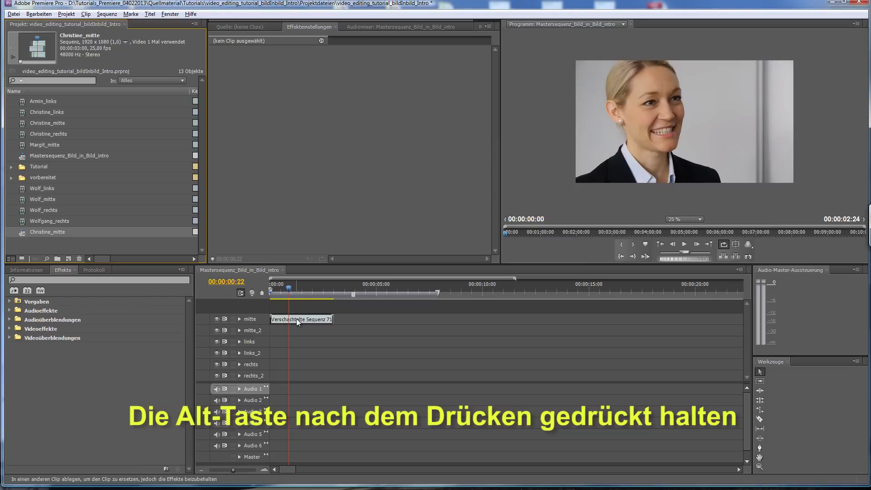
left_click_drag(296, 318, 296, 319)
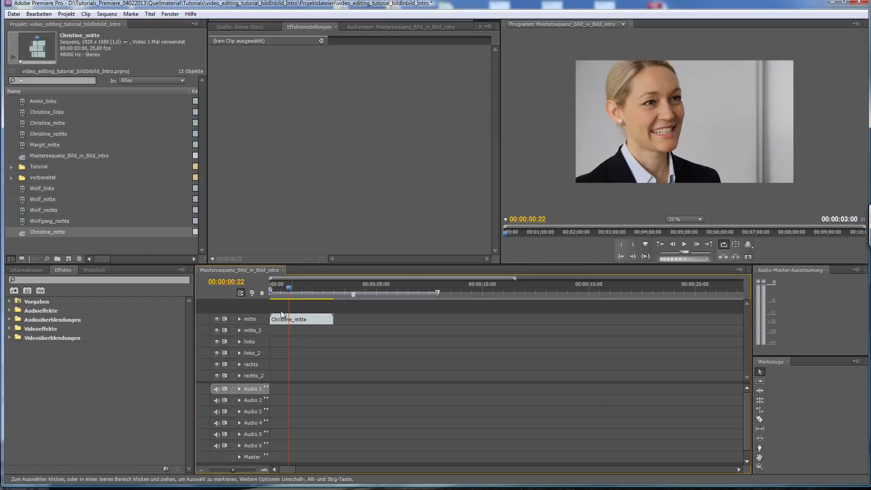
mouse_move(297, 322)
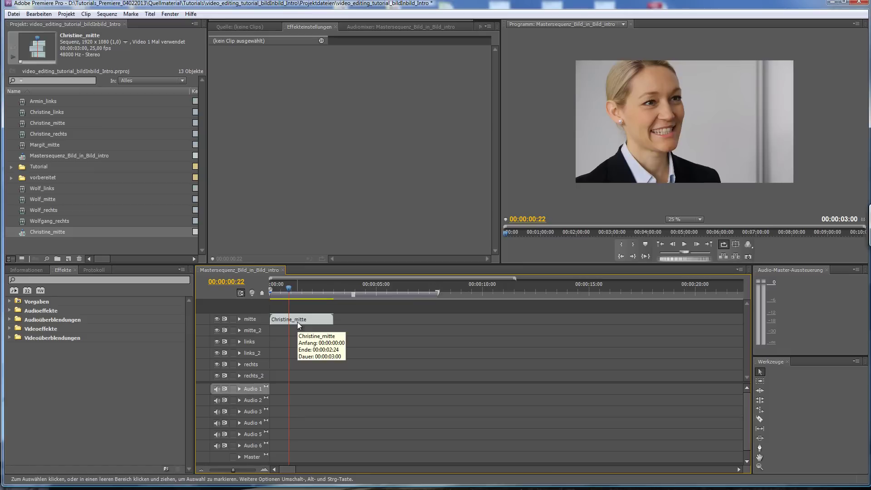
Delete the Christine_mitte clip from the timeline and its sequence from the project.
left_click(298, 322)
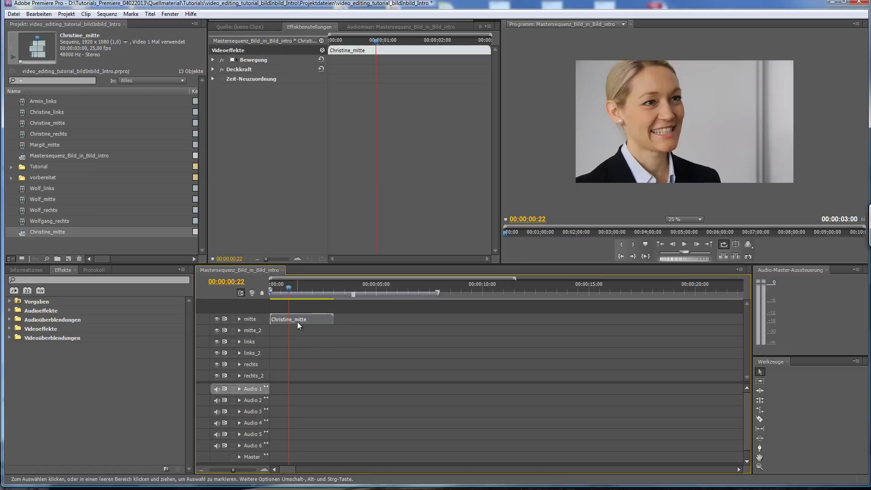
key("Delete")
left_click(21, 232)
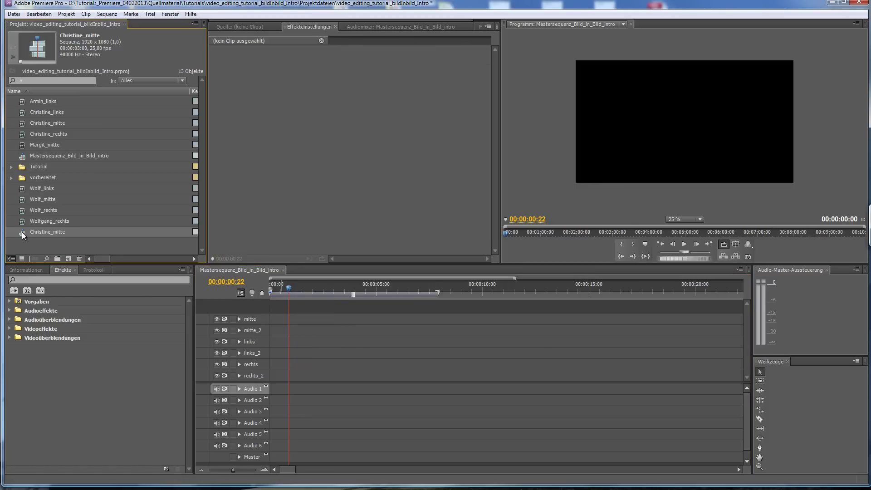
key("Delete")
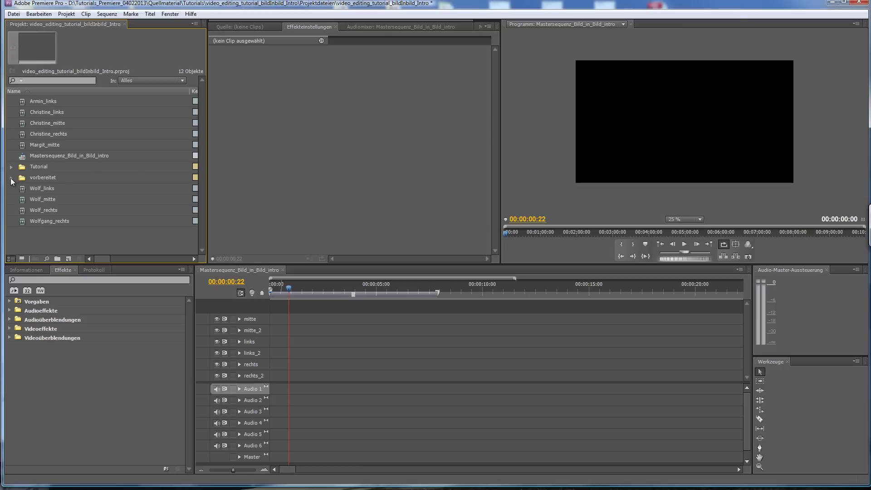
Expand the vorbereitet bin to show the prepared speaker sequences.
left_click(12, 177)
scroll(81, 192, "down", 1)
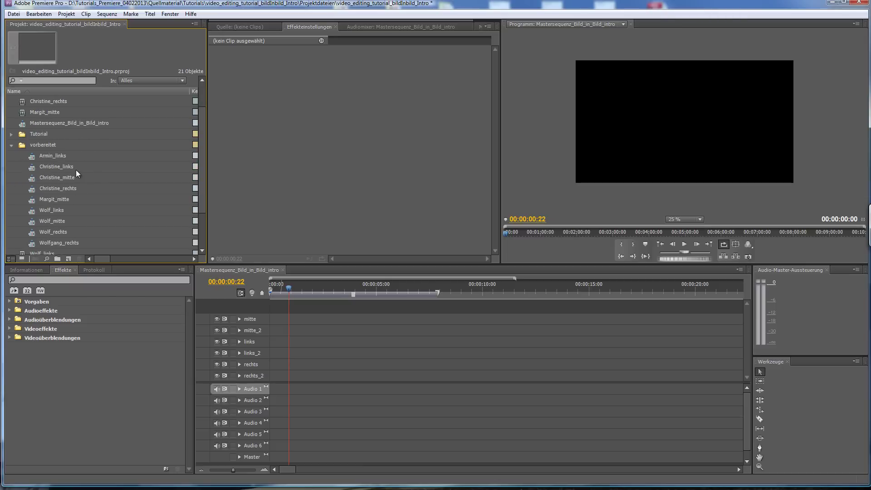
scroll(78, 179, "down", 2)
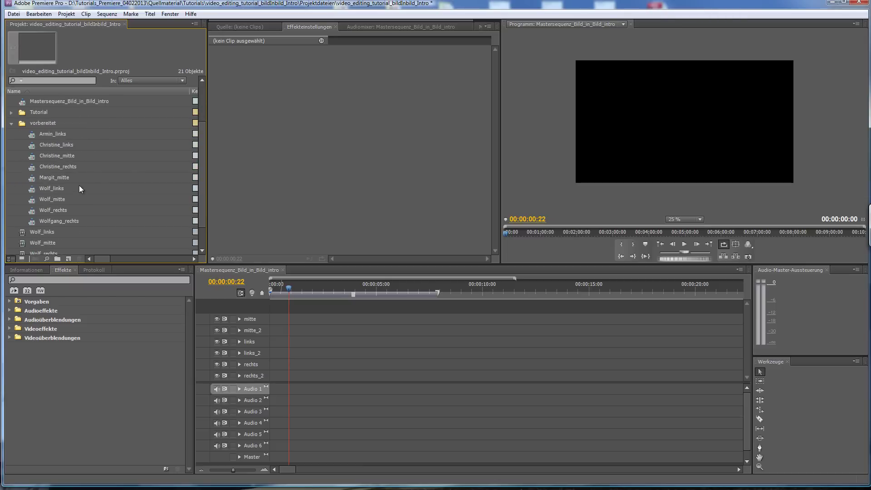
Place Christine_mitte, Christine_links and Christine_rechts at the start of the mitte, links and rechts tracks.
left_click(33, 157)
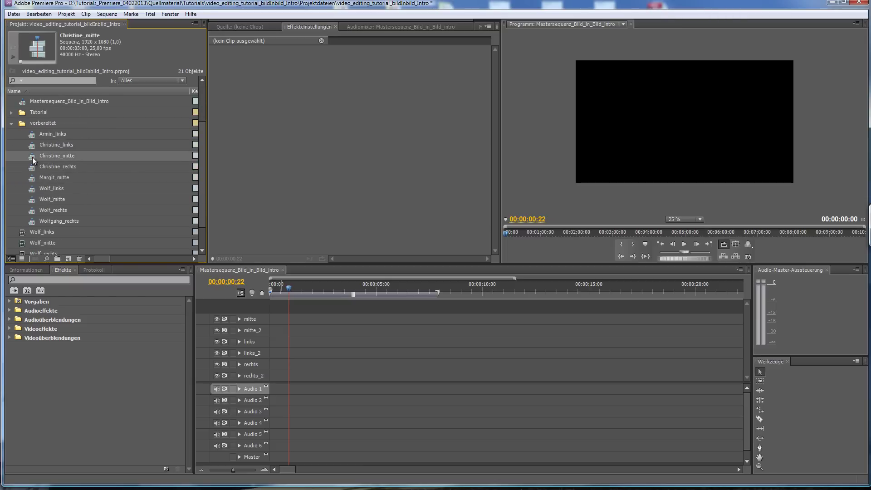
left_click_drag(32, 157, 270, 323)
left_click(34, 146)
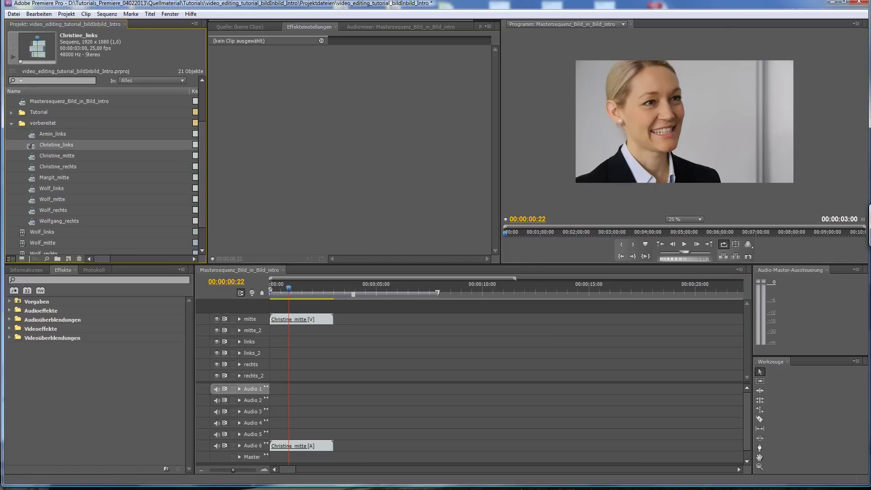
left_click_drag(30, 145, 272, 343)
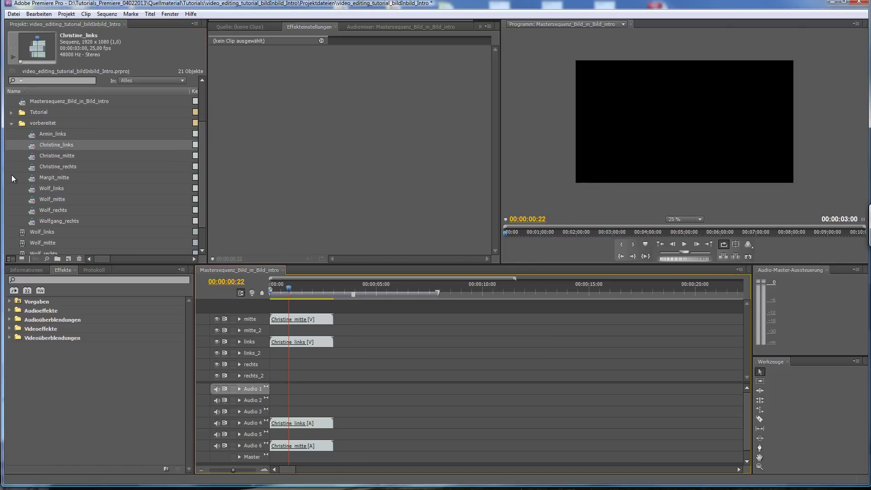
left_click_drag(33, 169, 278, 369)
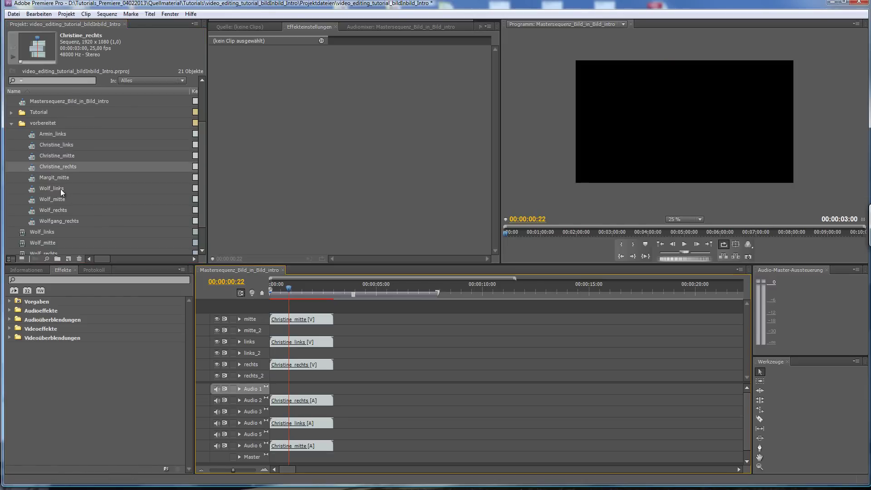
Place Wolf_mitte, Wolf_links and Wolf_rechts on mitte_2, links_2 and rechts_2 after Christine's clips.
left_click_drag(34, 200, 336, 337)
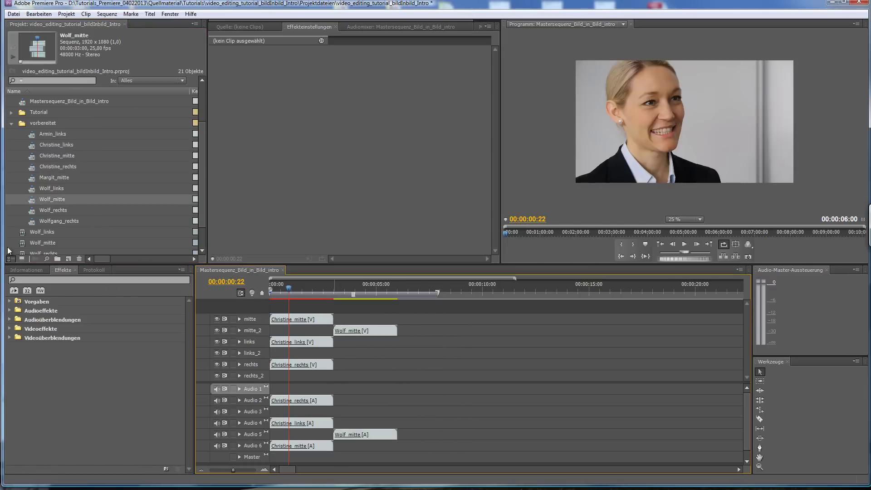
mouse_move(32, 189)
left_mouse_down()
mouse_move(349, 371)
mouse_move(336, 353)
left_mouse_up()
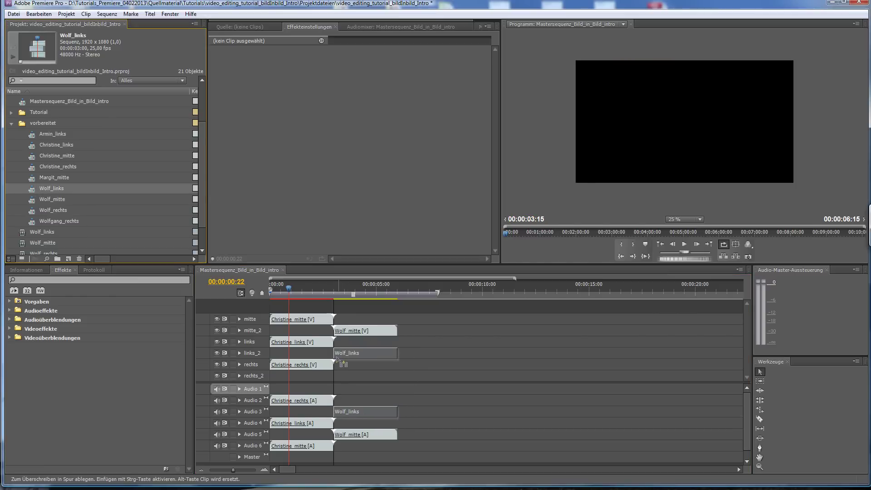
left_click_drag(32, 210, 336, 375)
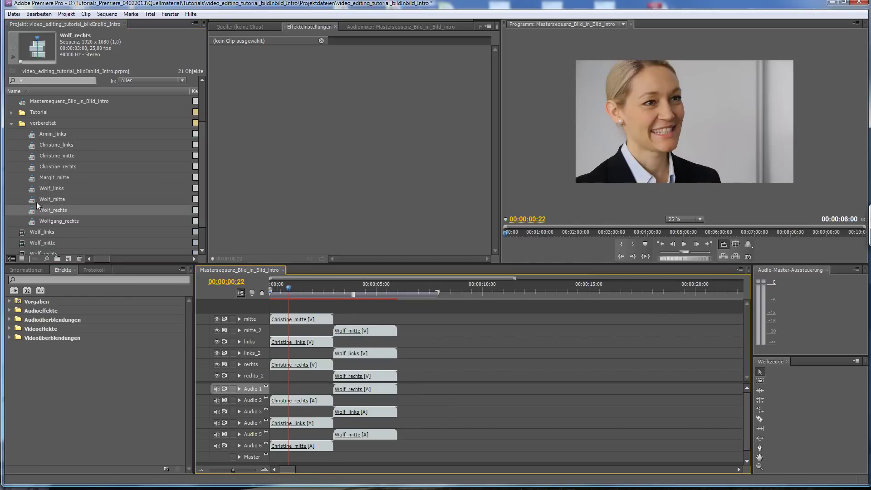
Add Margit_mitte, Armin_links and Wolfgang_rechts after Wolf's clips and extend the work area over all clips.
left_click_drag(33, 176, 403, 325)
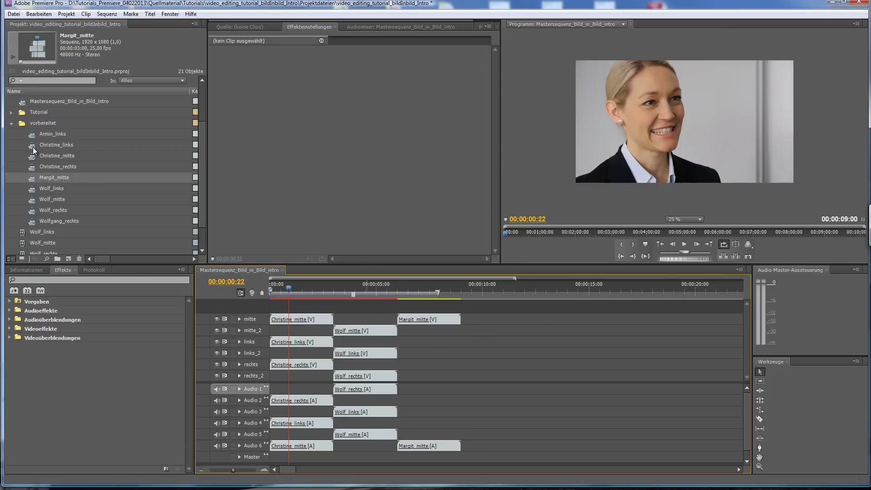
mouse_move(31, 134)
left_mouse_down()
mouse_move(389, 356)
mouse_move(404, 342)
left_mouse_up()
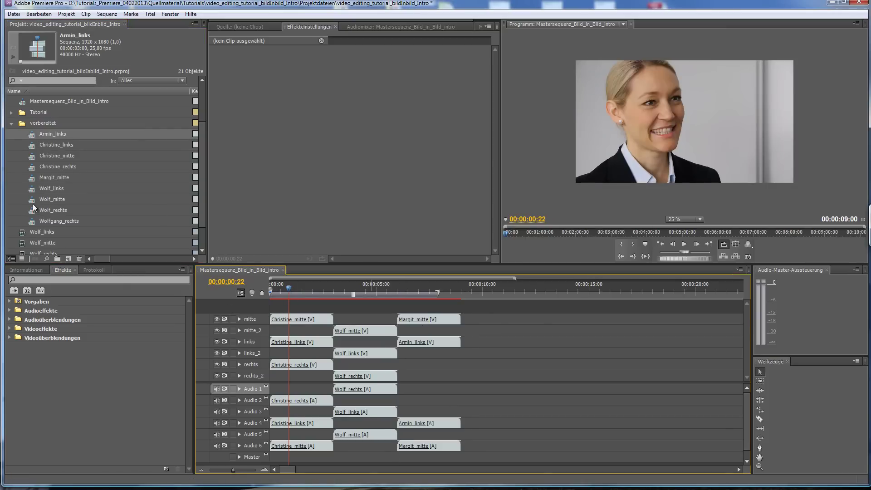
left_click_drag(31, 221, 400, 371)
left_click_drag(437, 293, 458, 292)
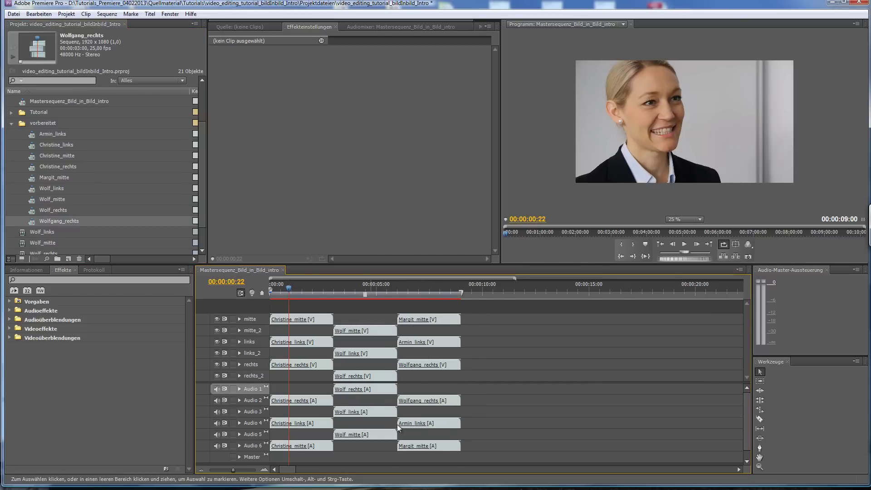
Lock all six video tracks, then marquee-select and delete every audio clip.
left_click(232, 319)
left_click(232, 330)
left_click(232, 342)
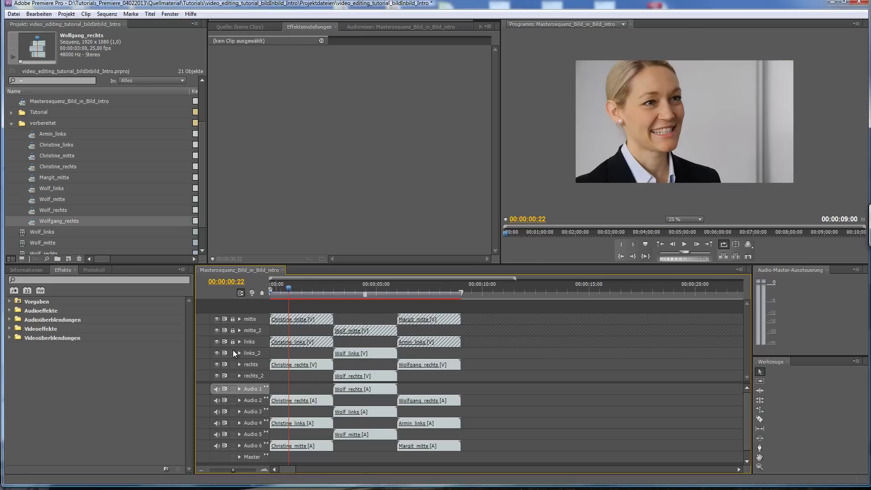
left_click(232, 353)
left_click(233, 364)
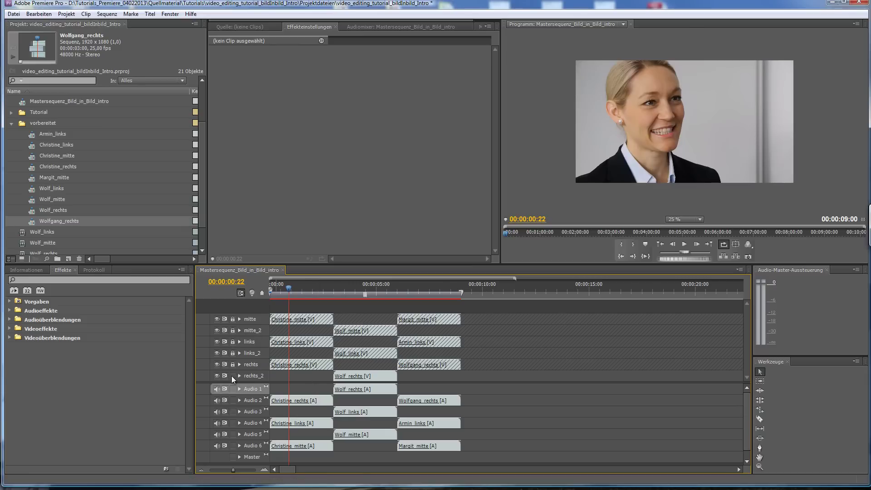
left_click(232, 375)
left_click_drag(532, 447, 293, 393)
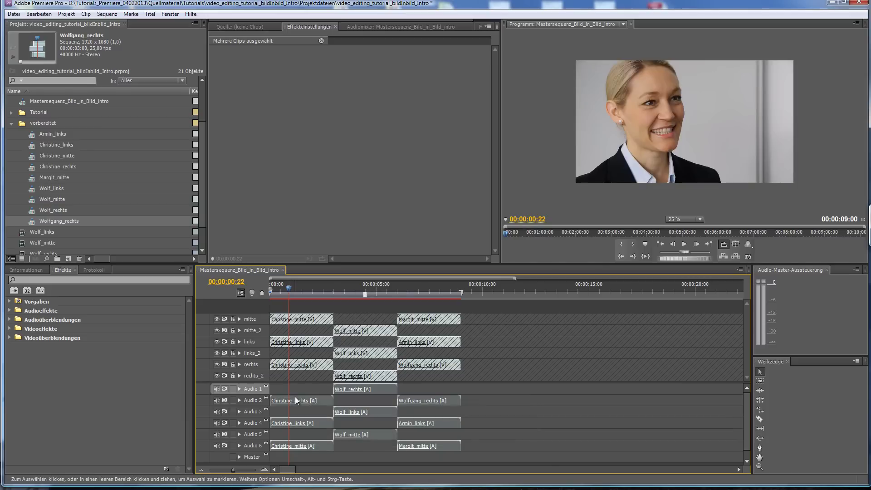
key("Delete")
Unlock the rechts_2, rechts, links_2, links, mitte_2 and mitte video tracks again.
left_click(232, 375)
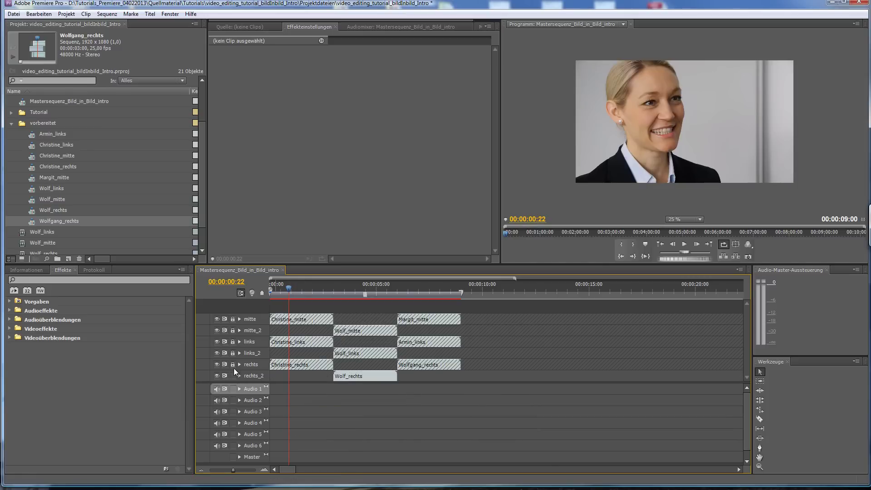
left_click(233, 364)
left_click(232, 353)
left_click(232, 341)
left_click(232, 330)
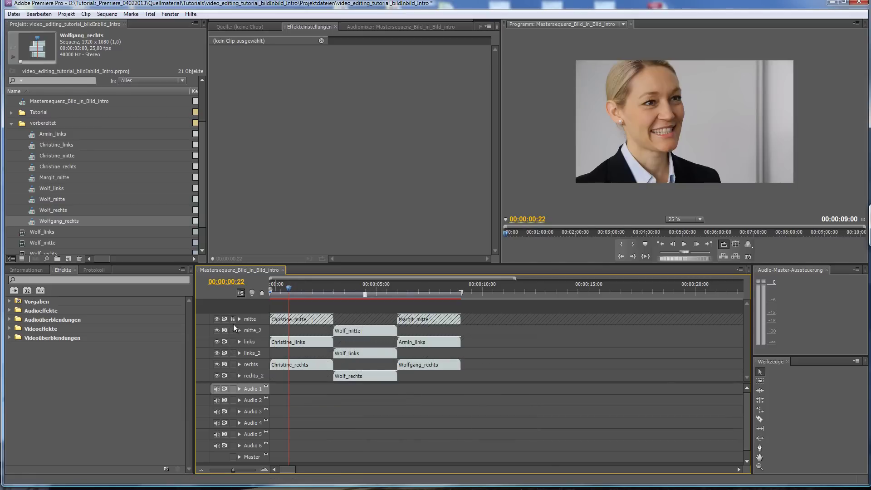
left_click(233, 319)
Zoom the timeline in on the 00:00:03:00 cut where Wolf's clips begin.
left_click_drag(328, 289, 333, 288)
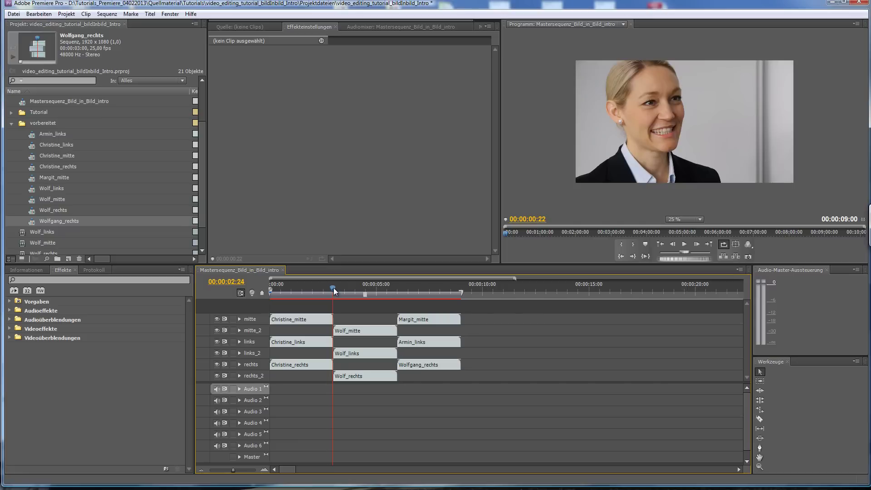
key("equal")
key("equal")
key("equal")
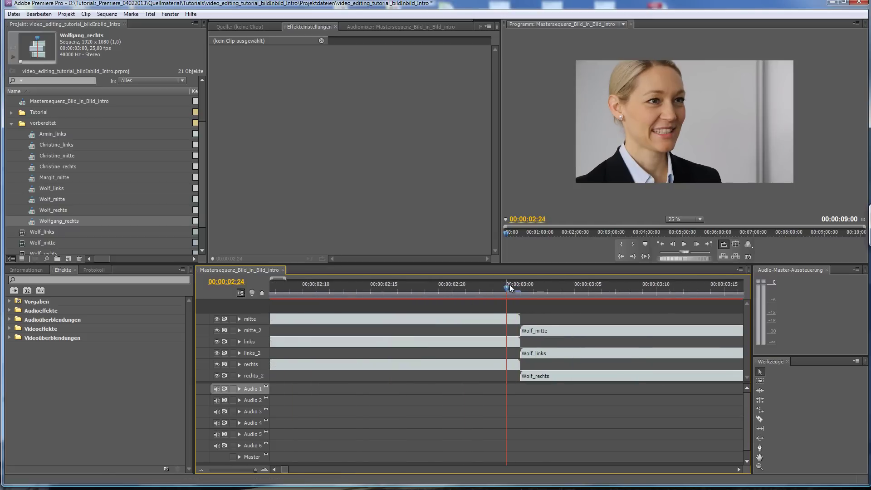
left_click_drag(513, 284, 520, 285)
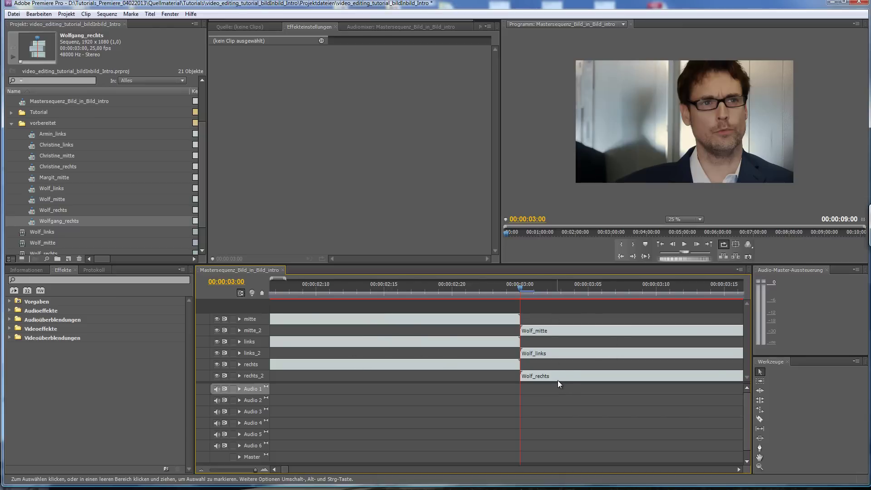
Set the playhead to timecode 00:00:02:11.
left_click(231, 282)
type("2:")
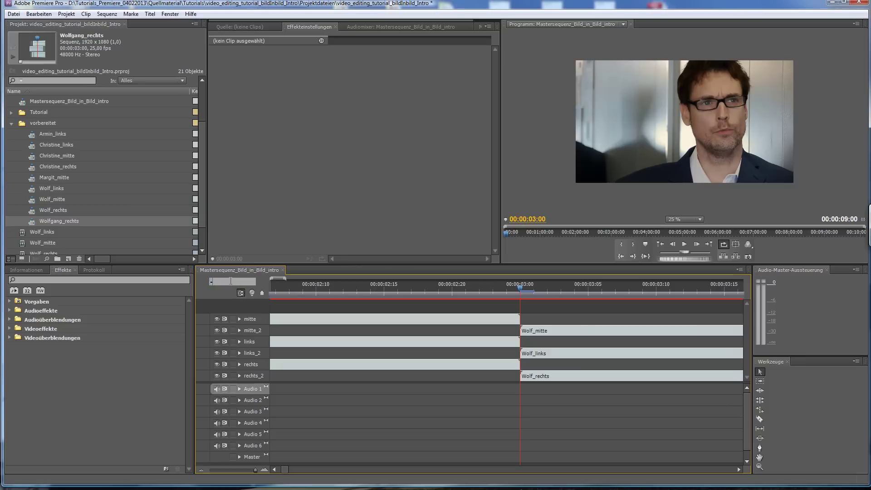
type("11")
key("Return")
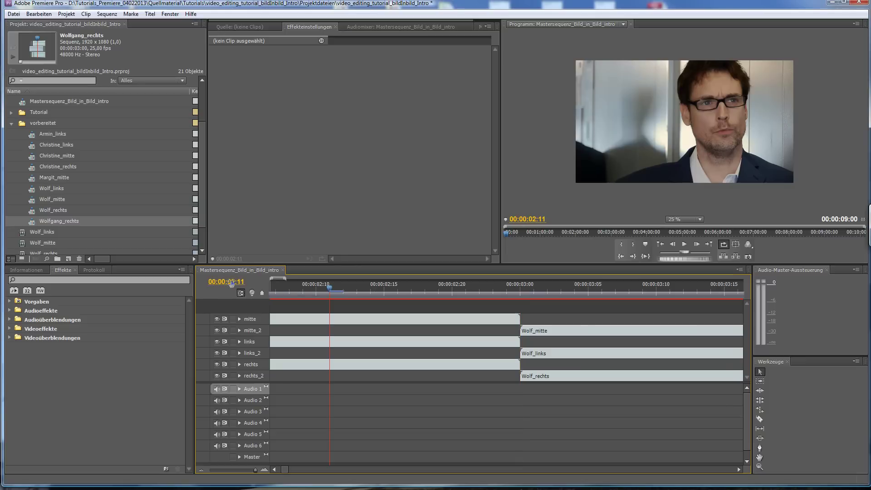
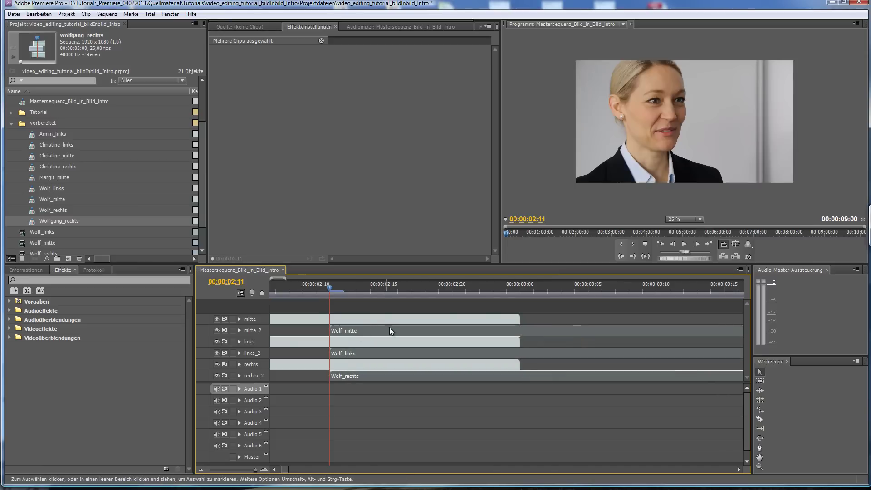
Drop the Wolf clips at the playhead, then start the last three clips at 00:00:04:22.
key("backslash")
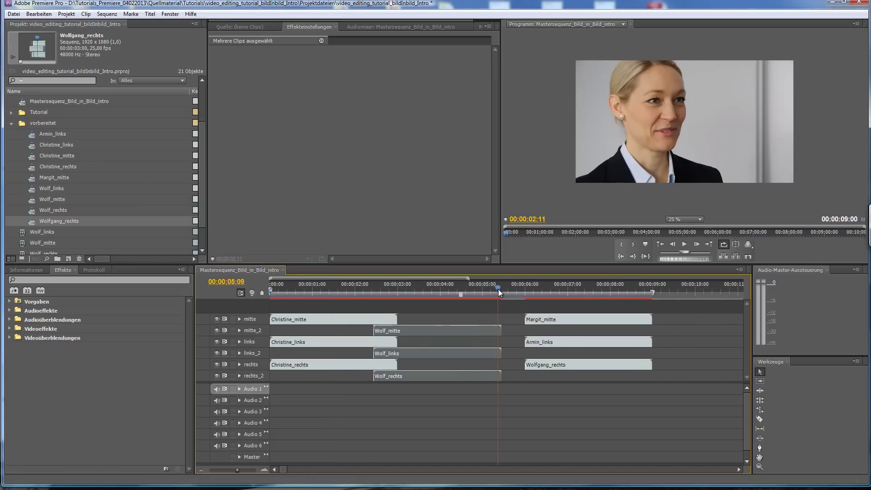
left_click(502, 287)
key("equal")
key("equal")
key("equal")
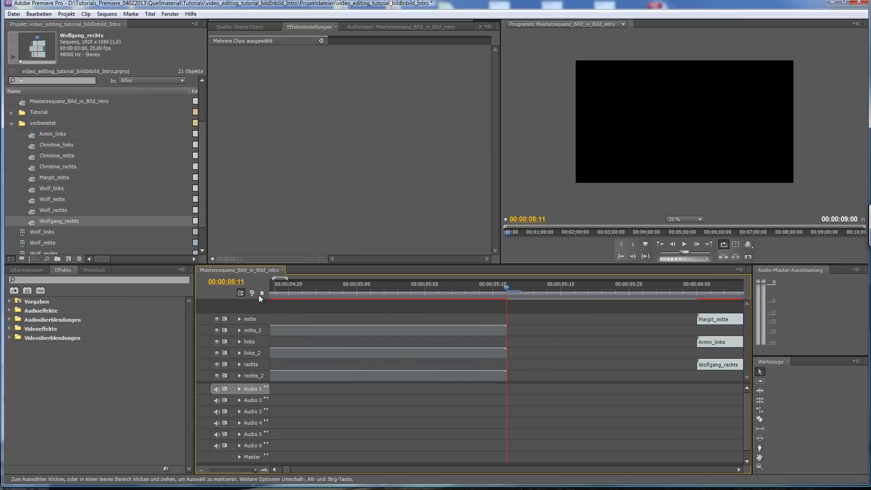
left_click(241, 282)
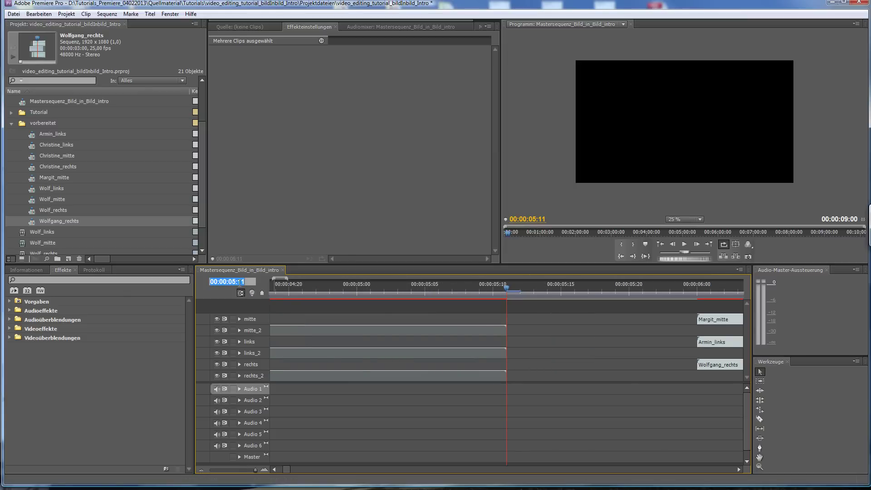
type("-14")
key("Return")
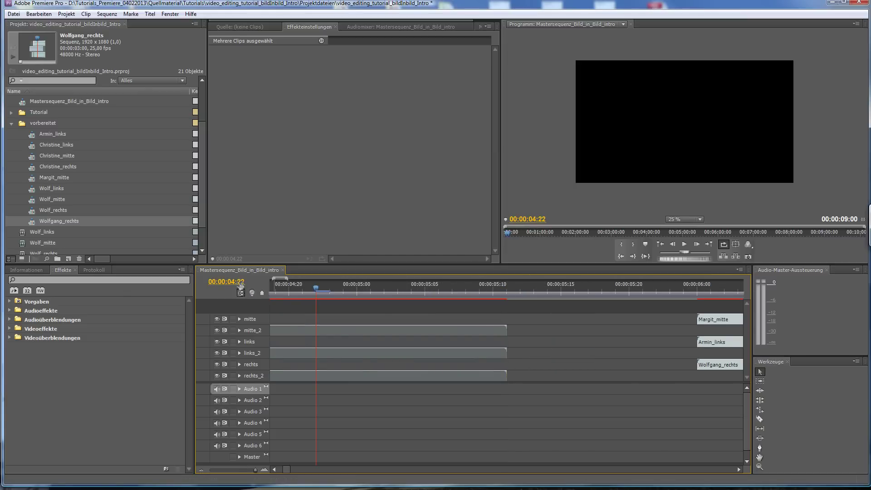
mouse_move(675, 319)
left_mouse_down()
mouse_move(706, 367)
mouse_move(332, 371)
left_mouse_up()
key("minus")
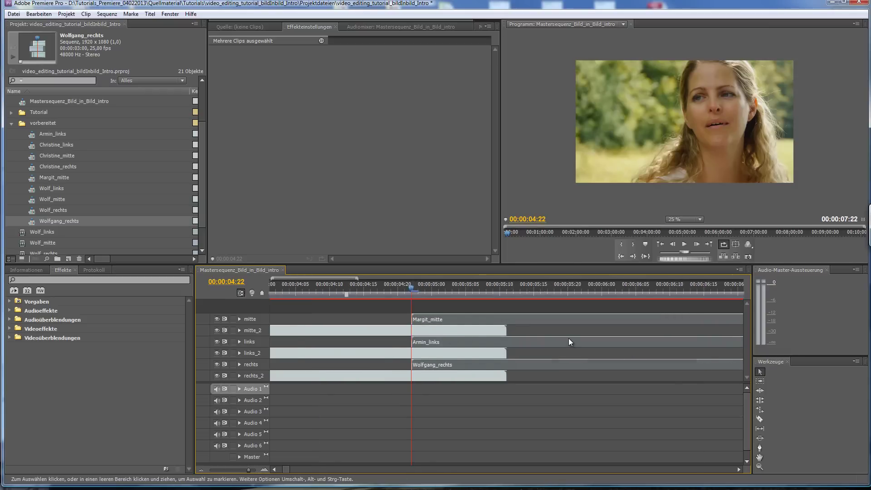
End the work area at 00:00:07:22 and return the playhead to the sequence start.
key("minus")
key("minus")
left_click_drag(652, 292, 606, 293)
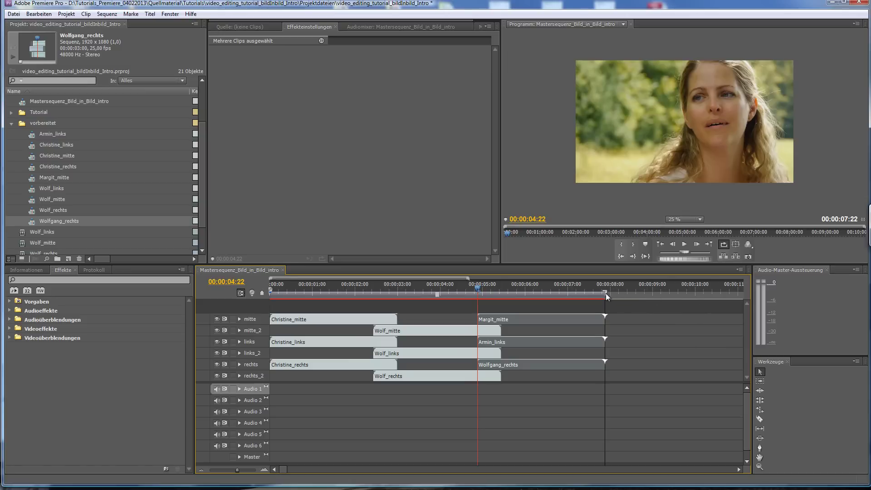
key("Home")
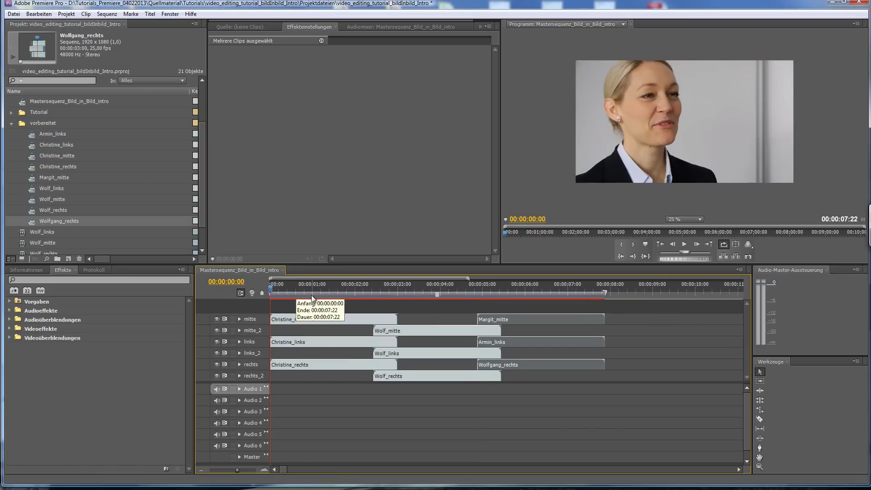
left_click(61, 279)
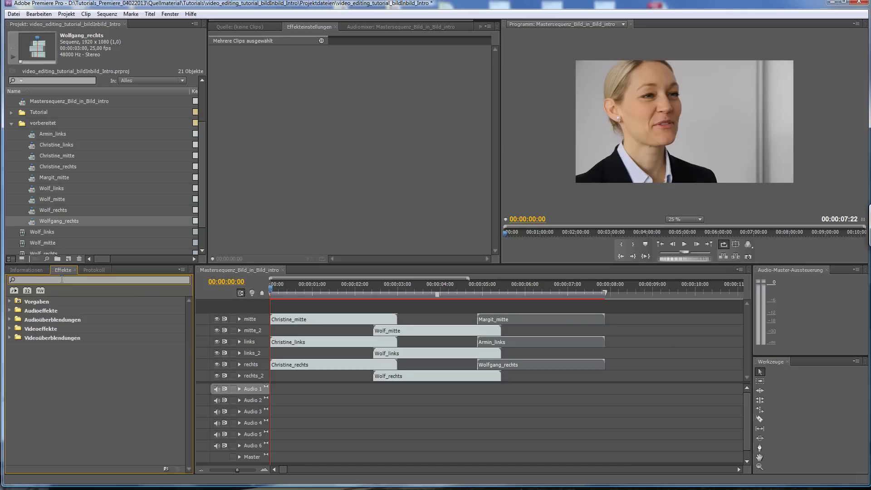
Apply Vierpunkt-Korrekturmaske to the first mitte, links and rechts clips, then expose the mitte clip's corners.
type("vier")
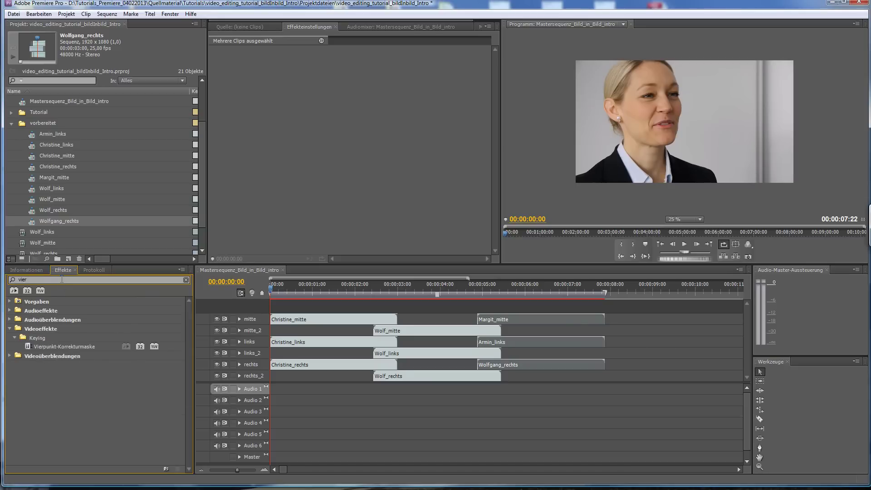
left_click_drag(28, 346, 293, 320)
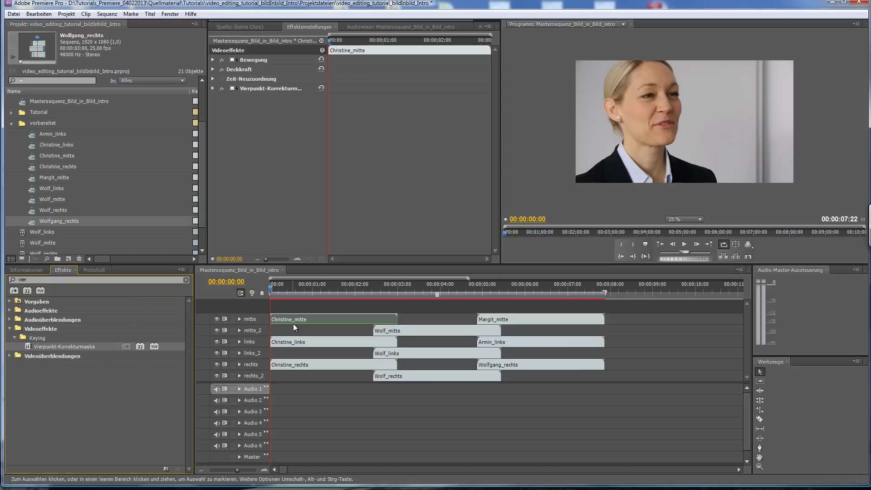
left_click_drag(28, 346, 311, 343)
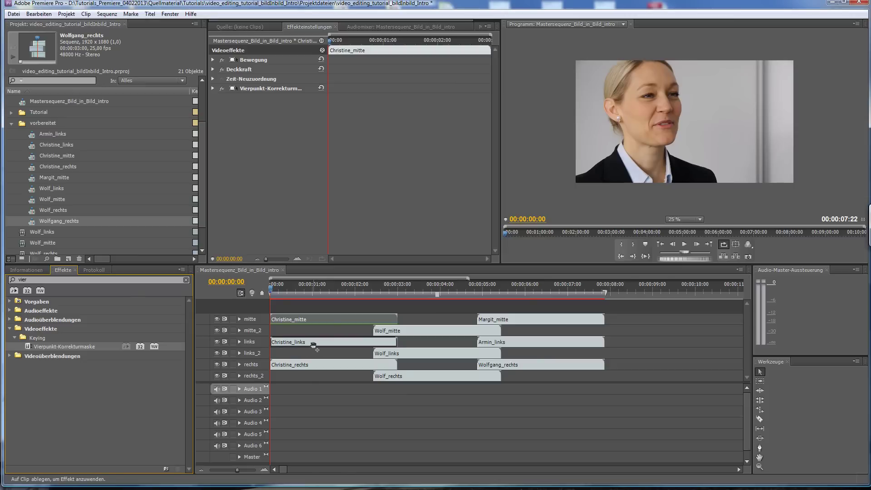
left_click_drag(21, 344, 307, 363)
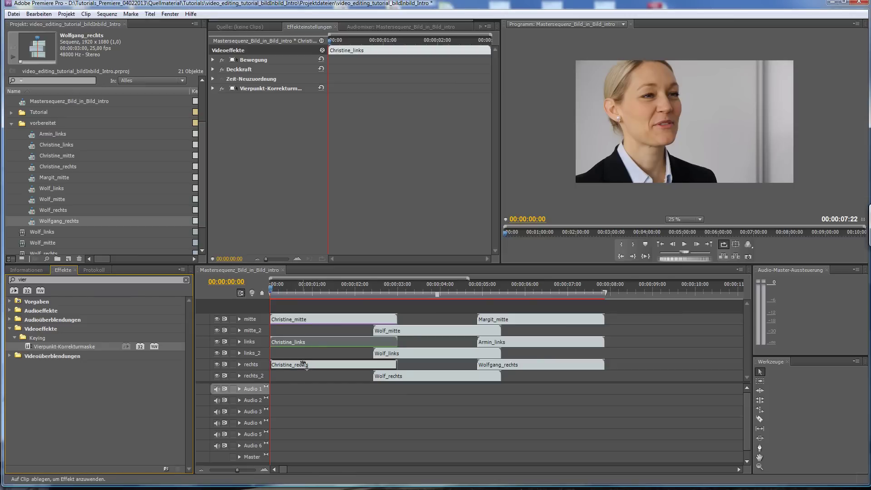
left_click(301, 319)
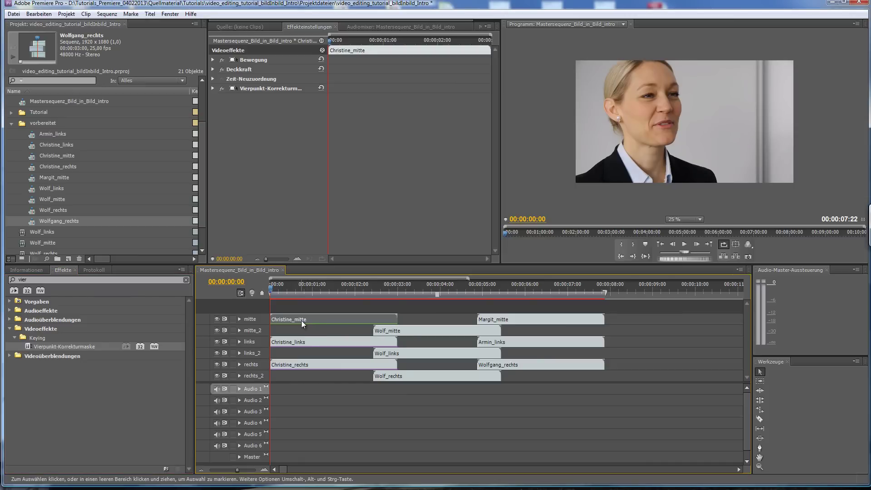
left_click(213, 88)
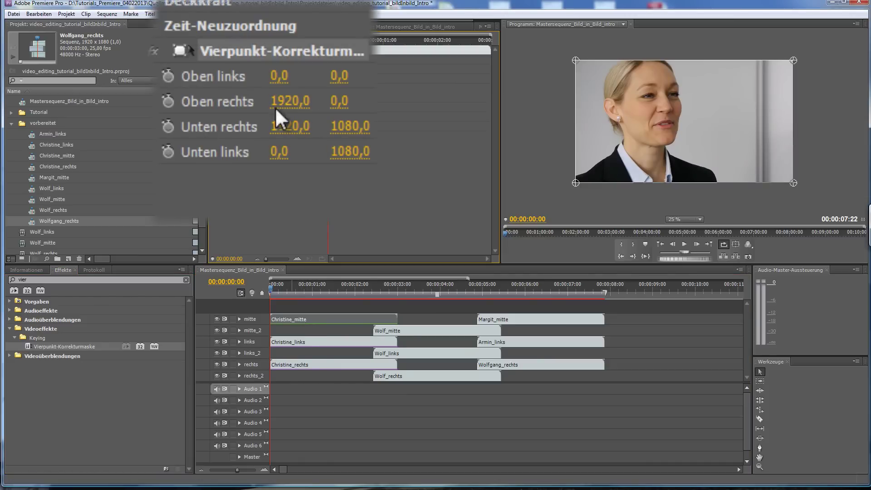
Set Christine_mitte's mask corner X values to 640, 1280, 1420 and 500.
left_click(280, 77)
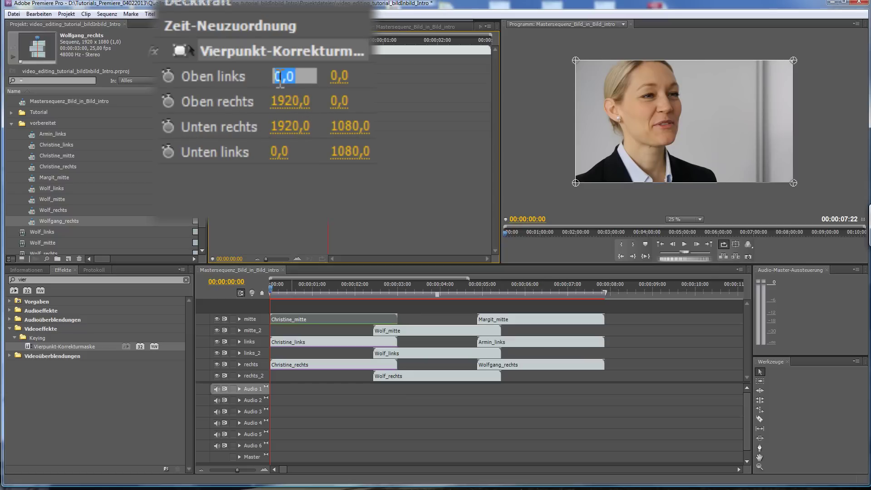
type("640")
key("Return")
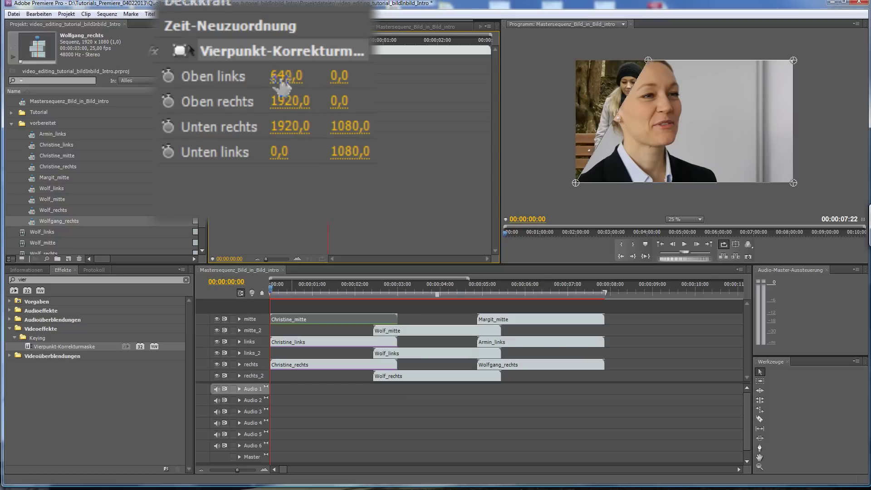
left_click(292, 102)
type("1")
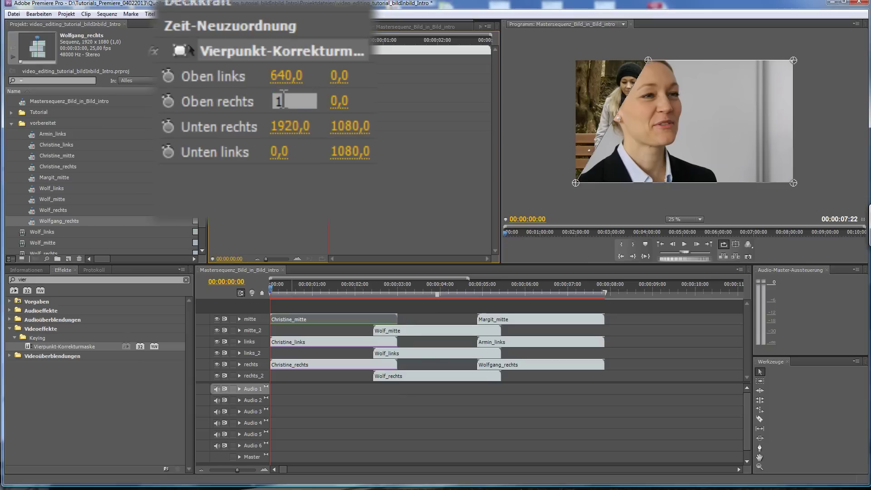
type("280")
key("Return")
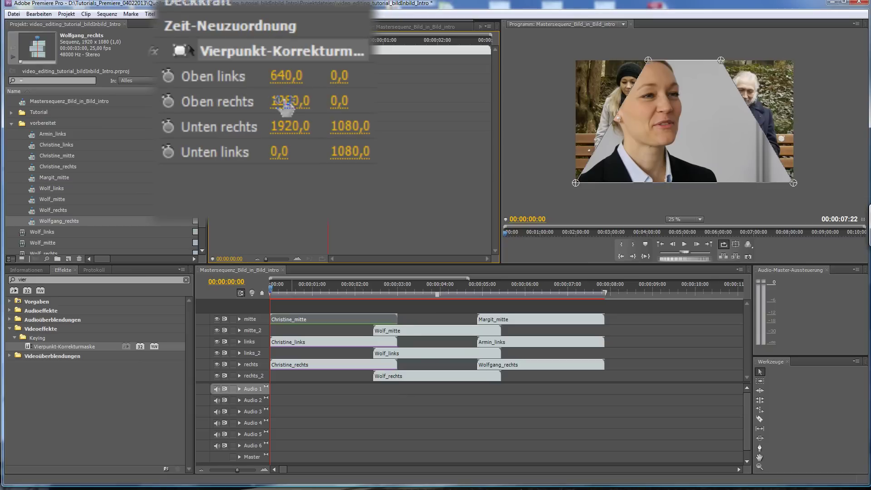
left_click(293, 127)
type("1")
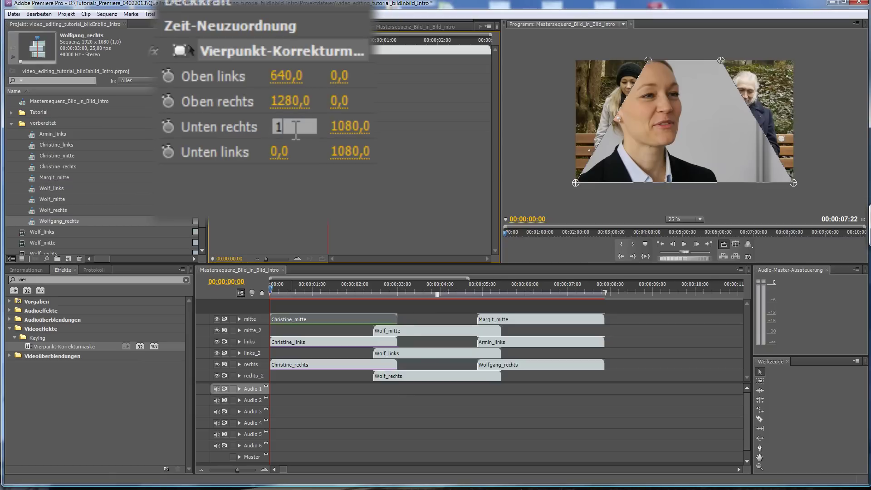
type("420")
key("Return")
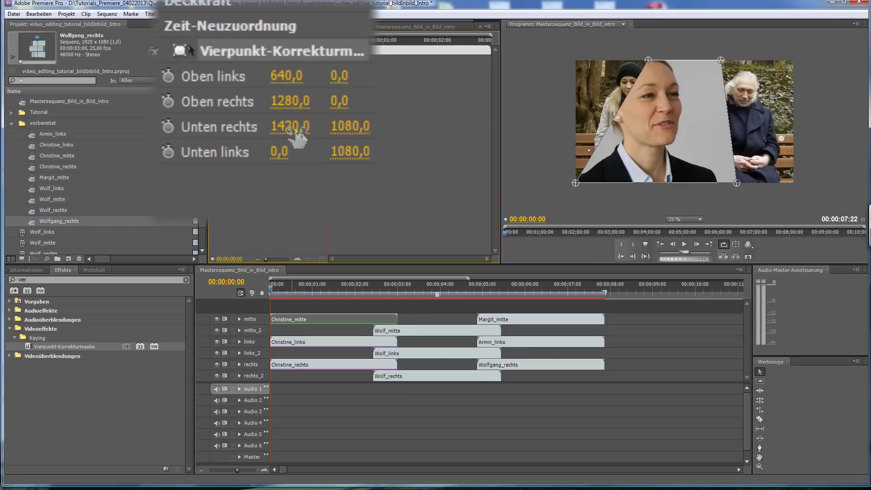
left_click(279, 152)
type("5")
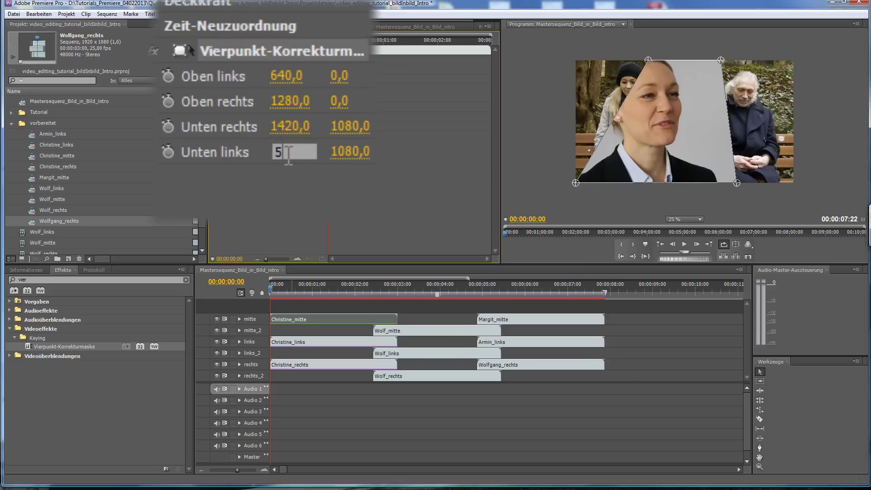
type("00")
key("Return")
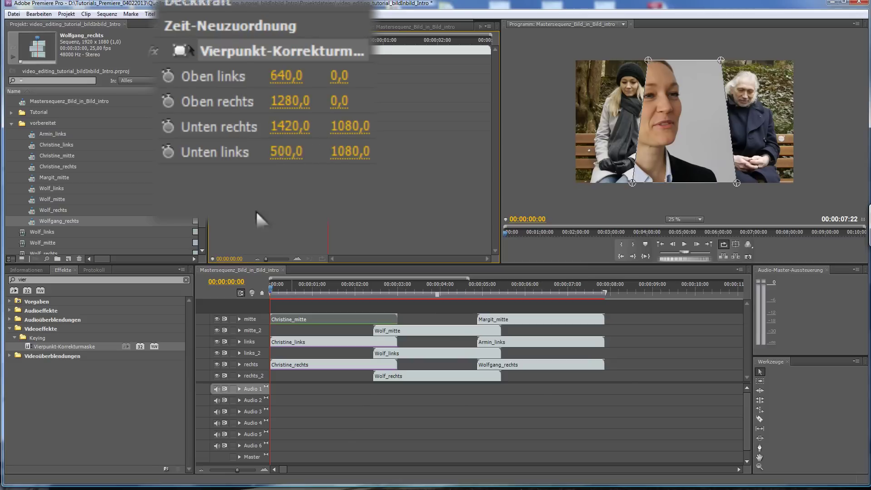
Set Christine_links' mask top-right X to 630 and bottom-right X to 490.
left_click(287, 342)
left_click(213, 88)
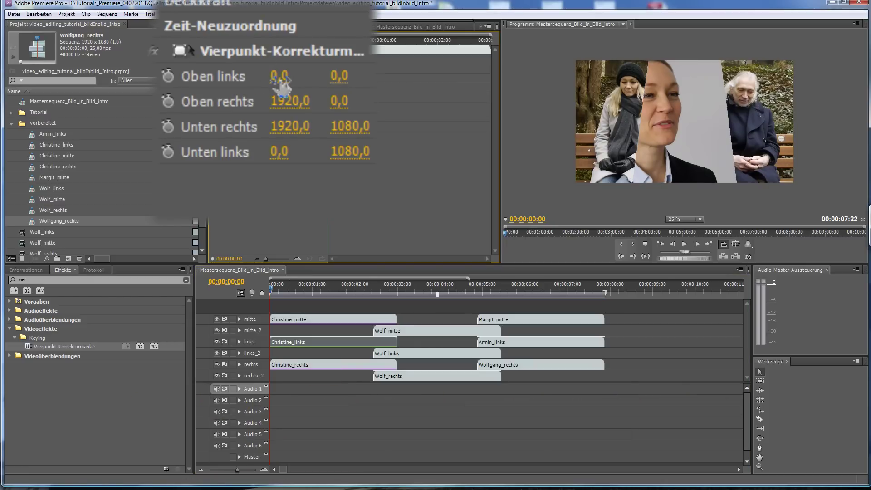
left_click(279, 78)
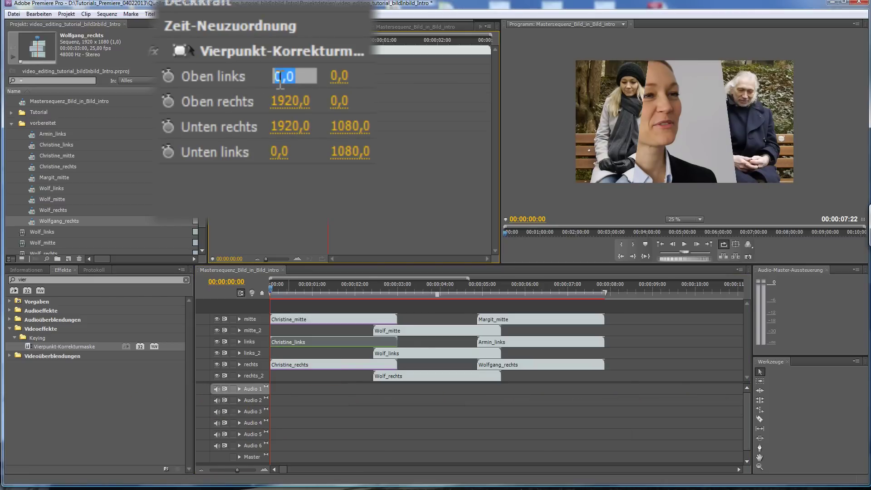
left_click(286, 101)
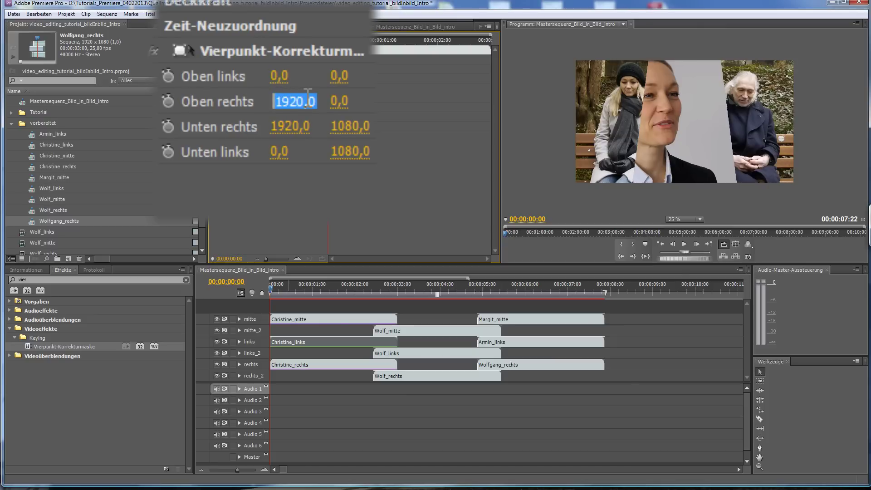
type("630")
key("Return")
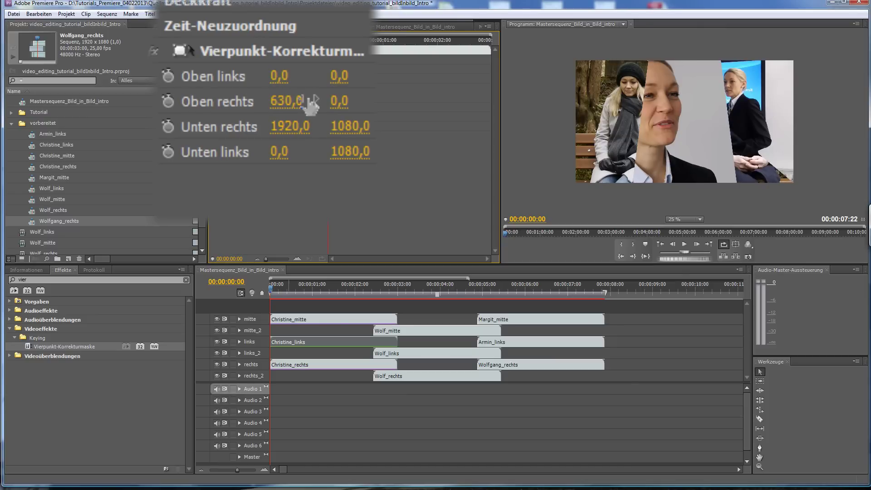
left_click(292, 127)
type("4")
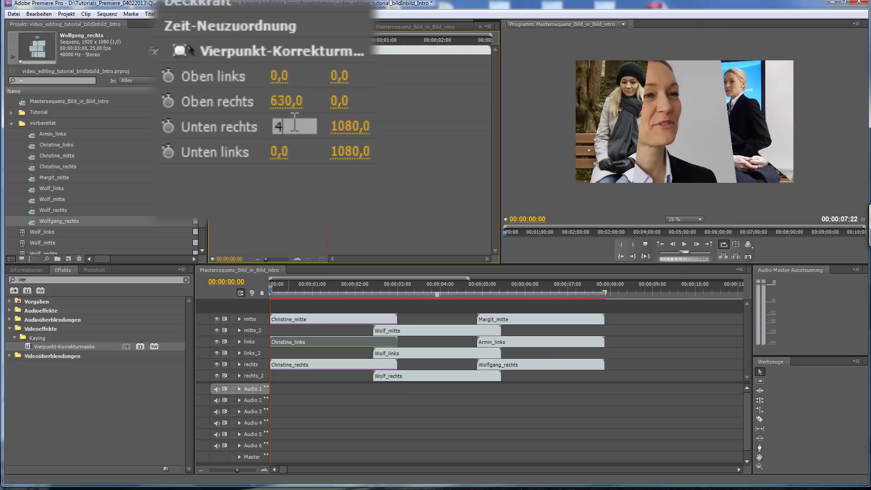
type("90")
key("Return")
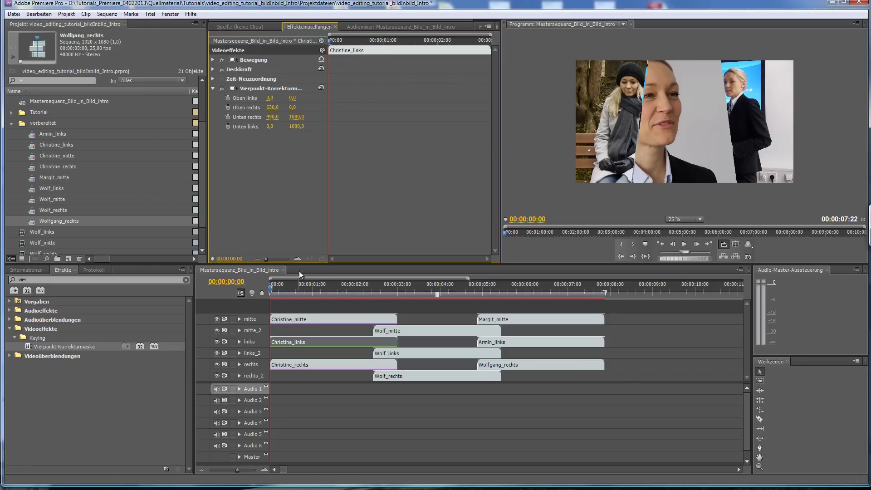
left_click(304, 364)
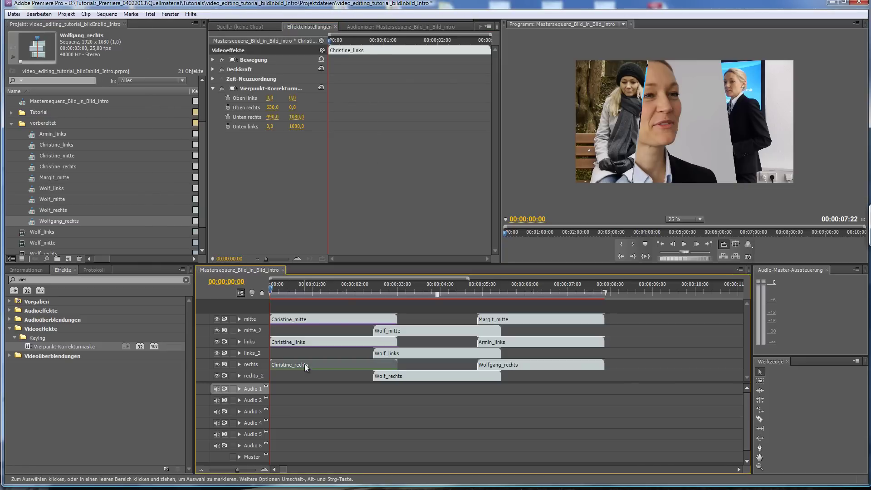
Set Christine_rechts' mask top-left X to 1290 and bottom-left X to 1430.
left_click(212, 89)
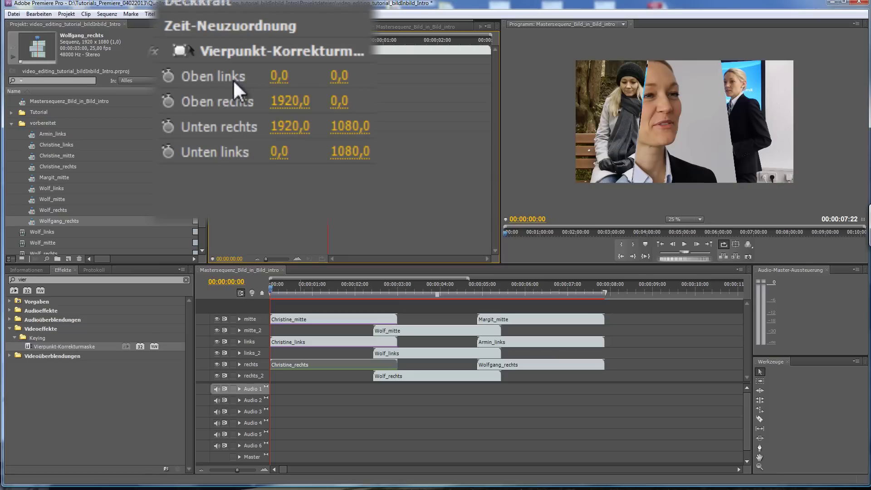
left_click(280, 77)
type("1290")
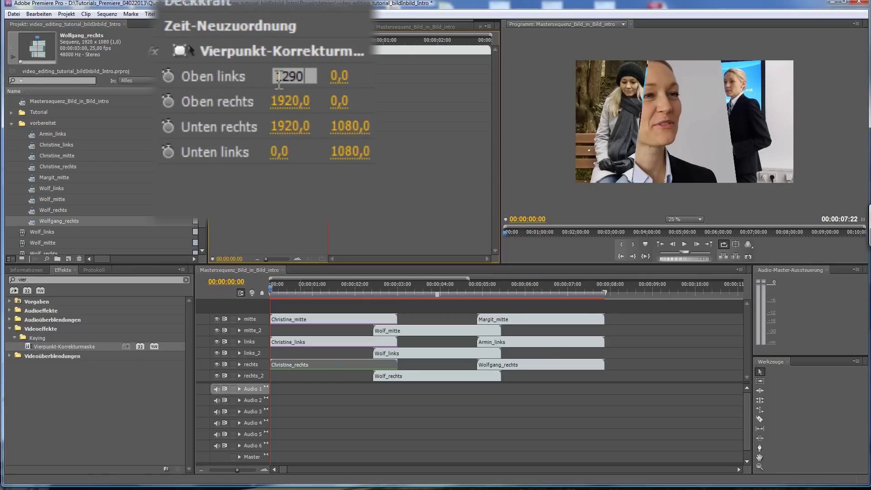
left_click(291, 104)
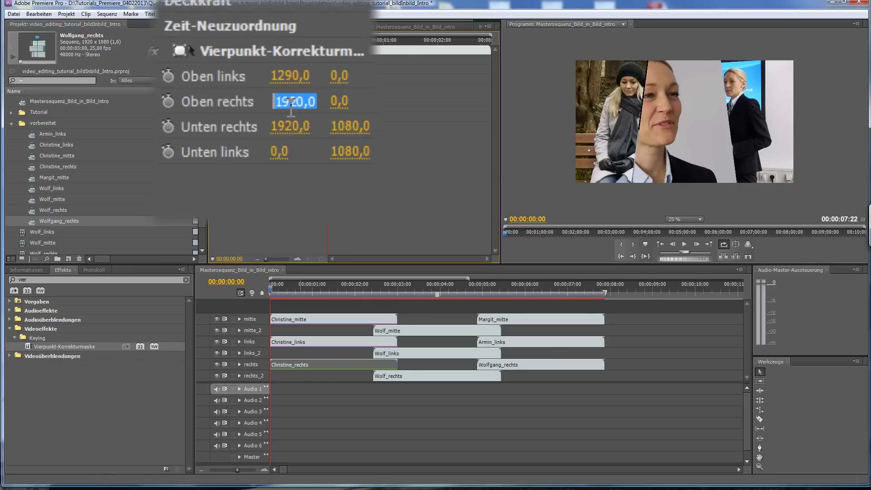
left_click(292, 128)
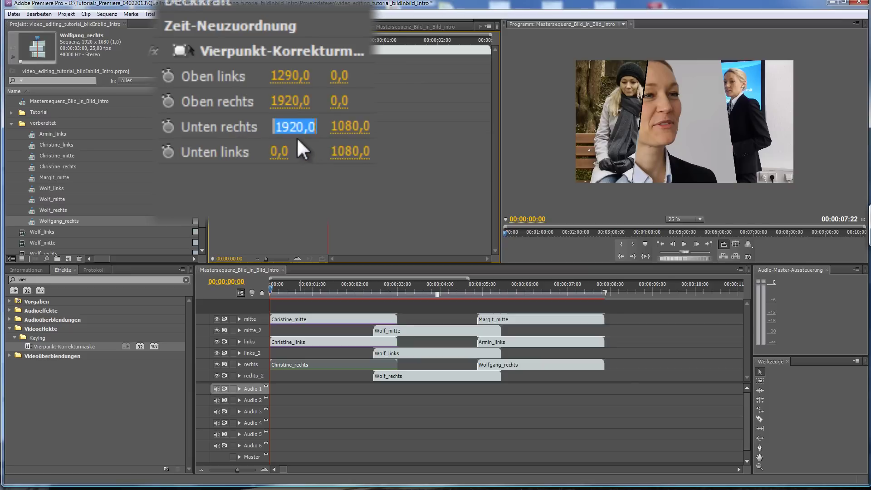
left_click(279, 152)
type("143")
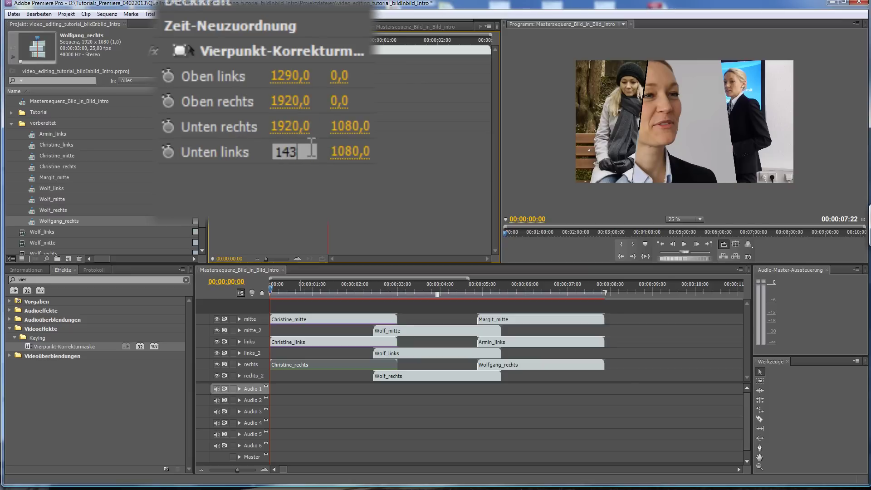
type("0")
key("Return")
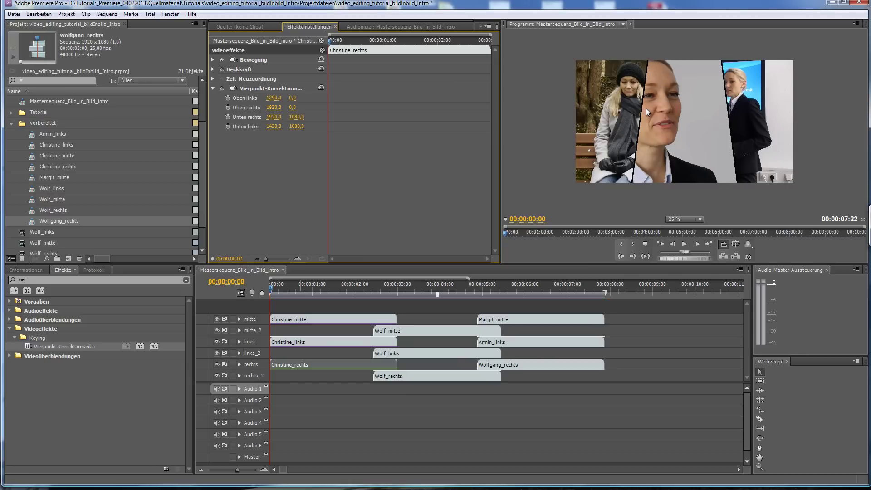
Select the Vierpunkt-Korrekturmaske effect on Christine_mitte to copy its matte.
left_click(212, 88)
left_click(322, 321)
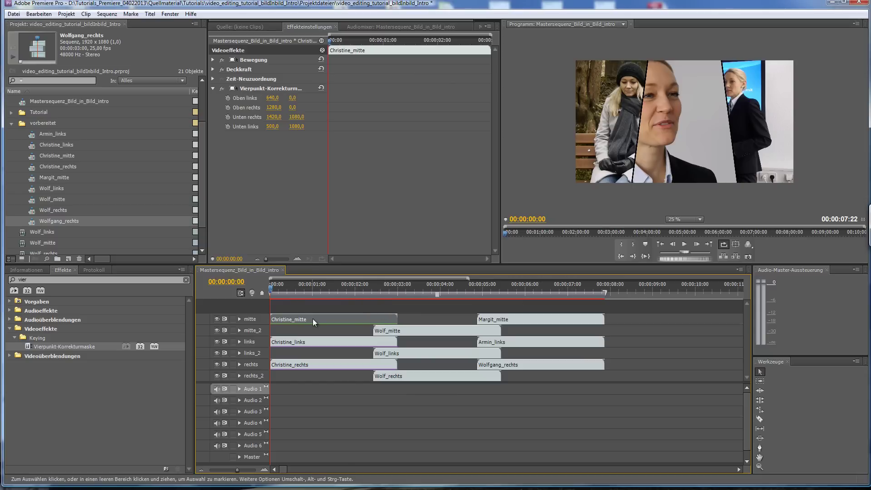
left_click(273, 86)
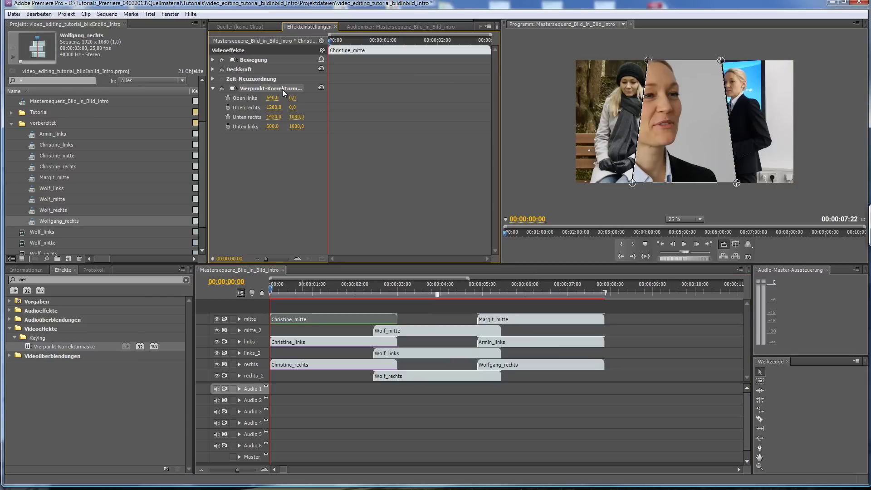
Paste the copied centre matte onto Wolf_mitte and Margit_mitte.
left_click(429, 331)
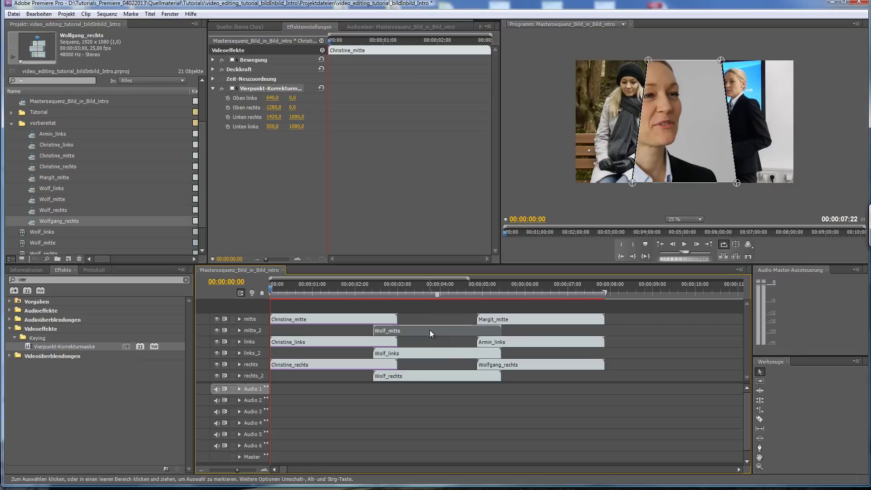
right_click(260, 143)
left_click(287, 195)
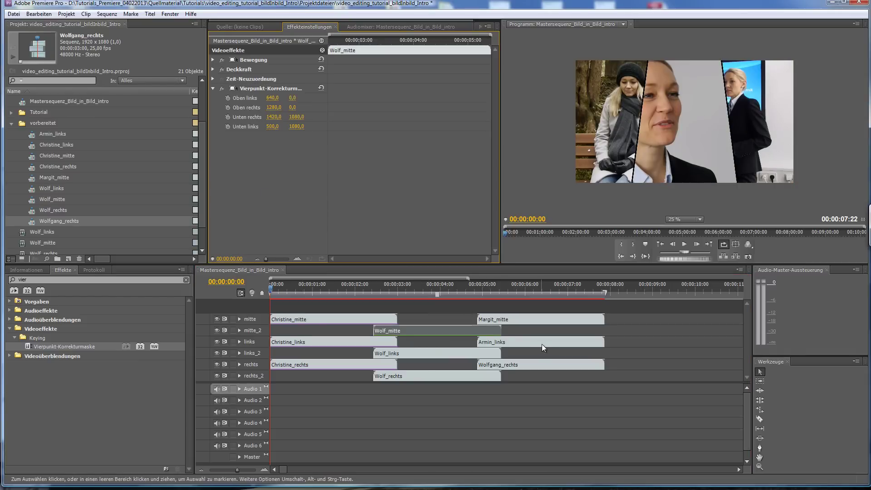
left_click(526, 323)
right_click(233, 147)
left_click(263, 196)
Copy Christine_links' matte and paste it onto Wolf_links and Armin_links.
left_click(334, 288)
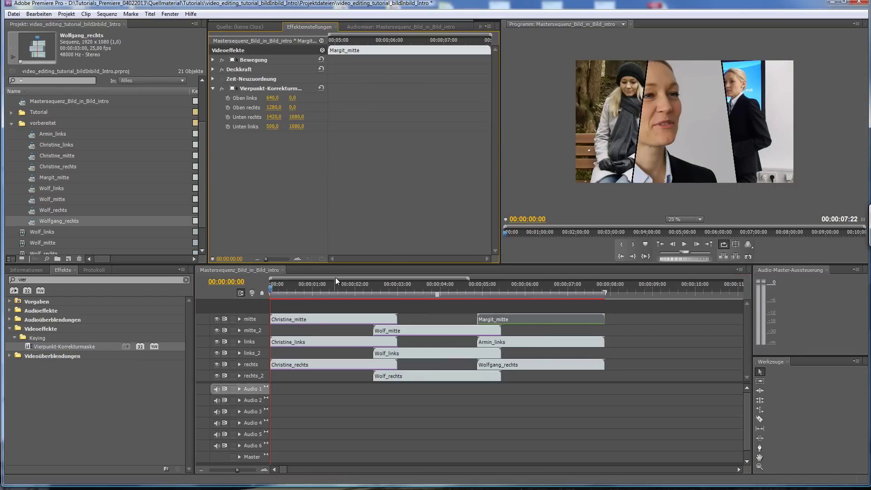
left_click(300, 341)
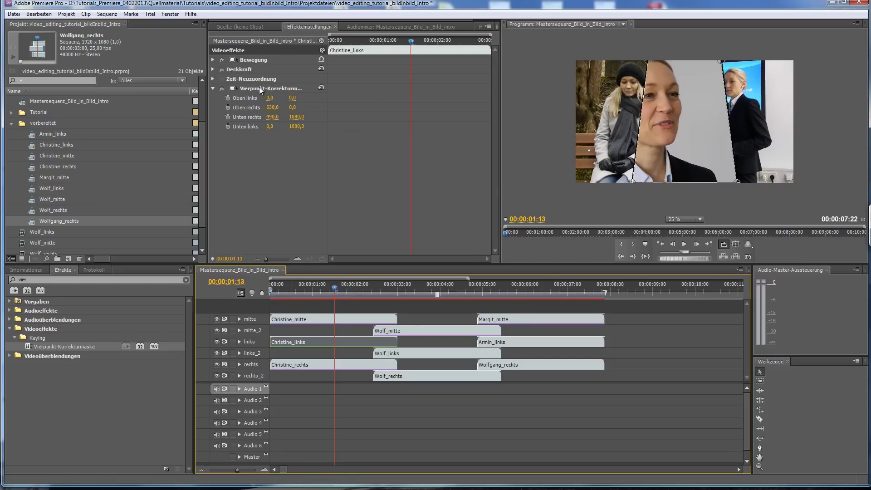
left_click(261, 88)
left_click(439, 352)
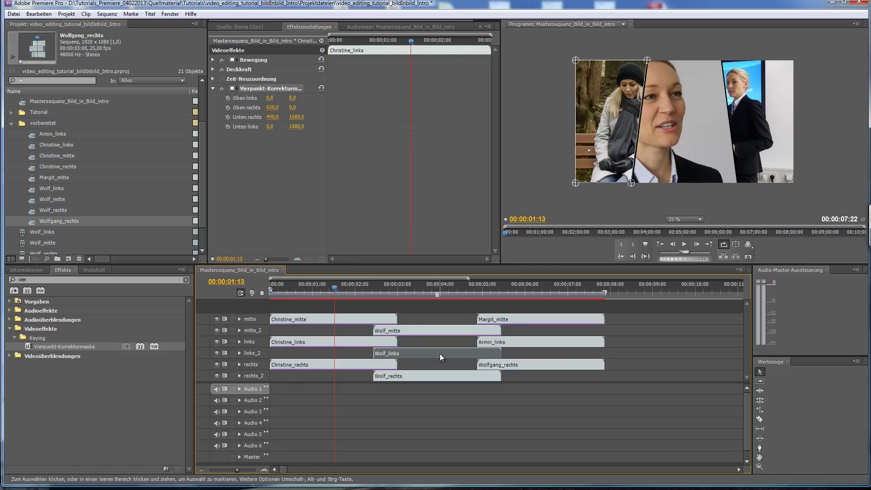
right_click(261, 162)
left_click(292, 214)
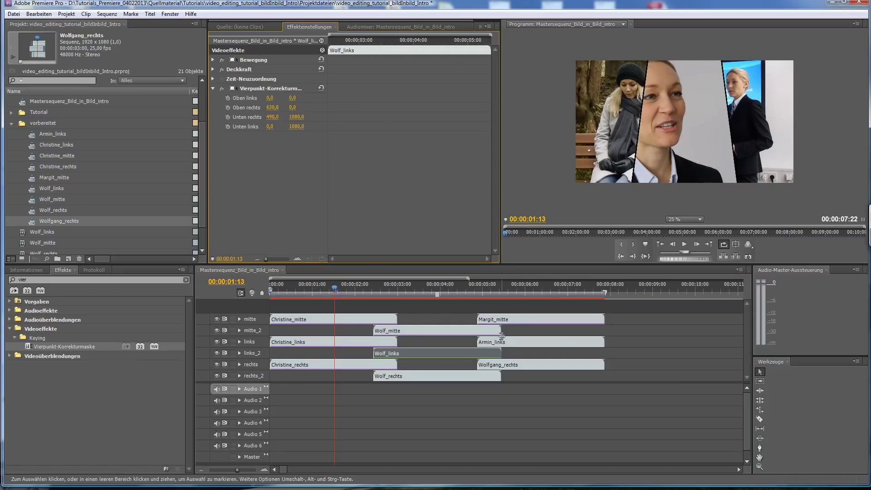
left_click(503, 341)
right_click(274, 143)
left_click(312, 199)
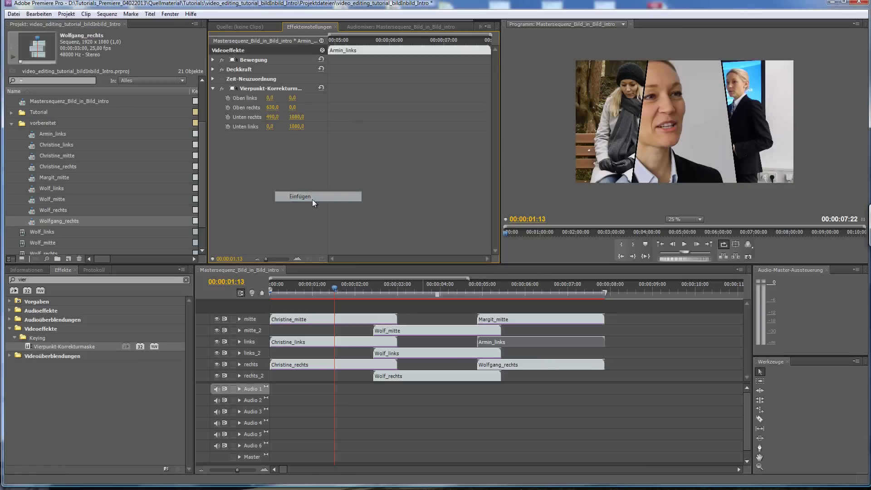
Copy Christine_rechts' matte and paste it onto Wolf_rechts and Wolfgang_rechts.
left_click(314, 366)
left_click(257, 91)
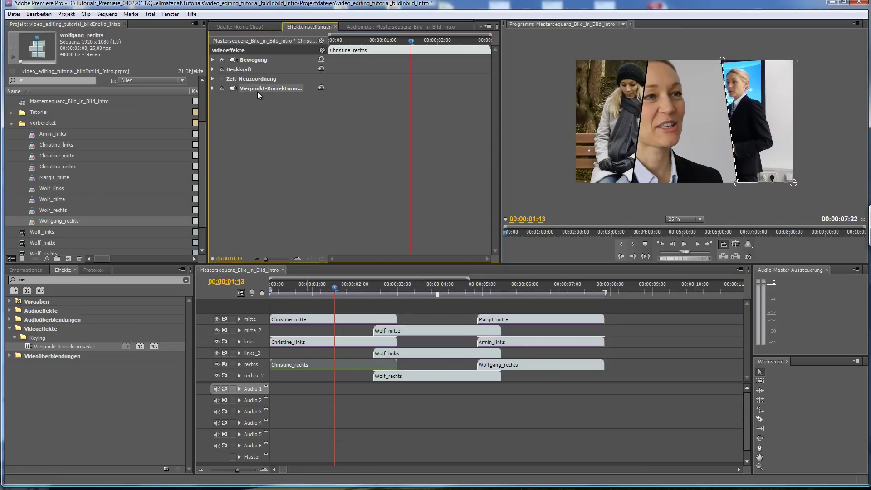
left_click(454, 379)
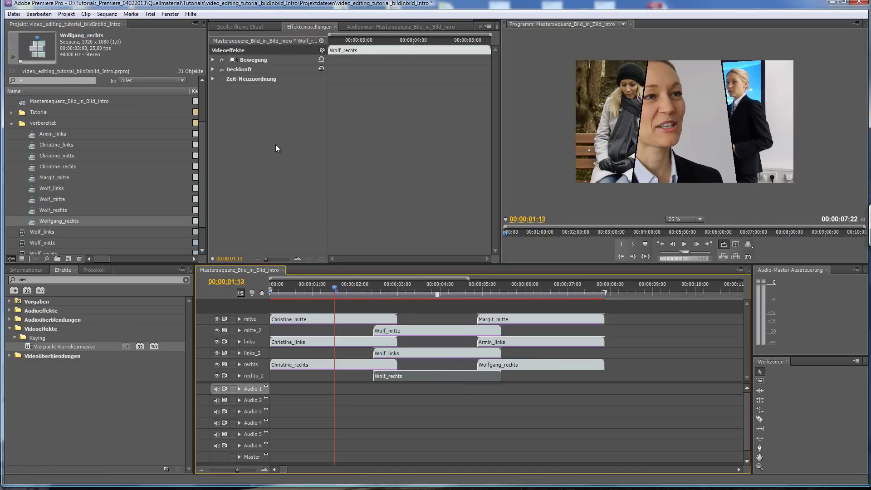
right_click(276, 144)
left_click(310, 191)
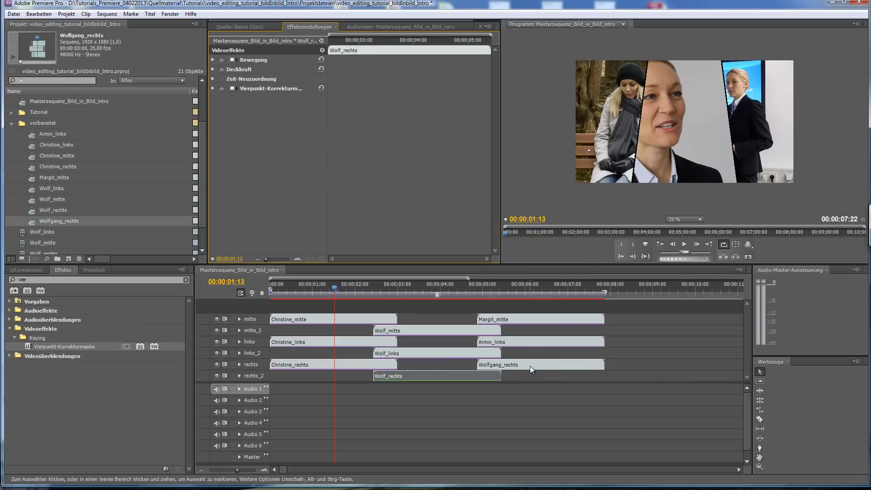
left_click(529, 365)
right_click(288, 140)
left_click(312, 192)
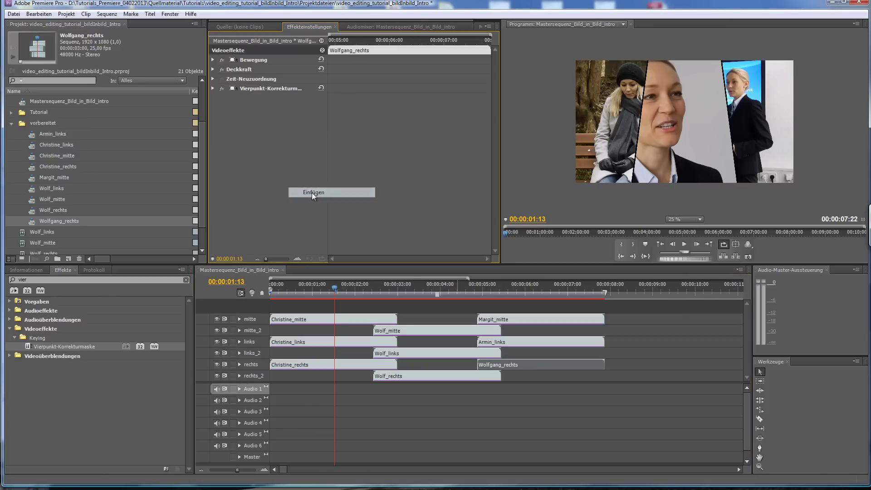
left_click_drag(328, 286, 304, 290)
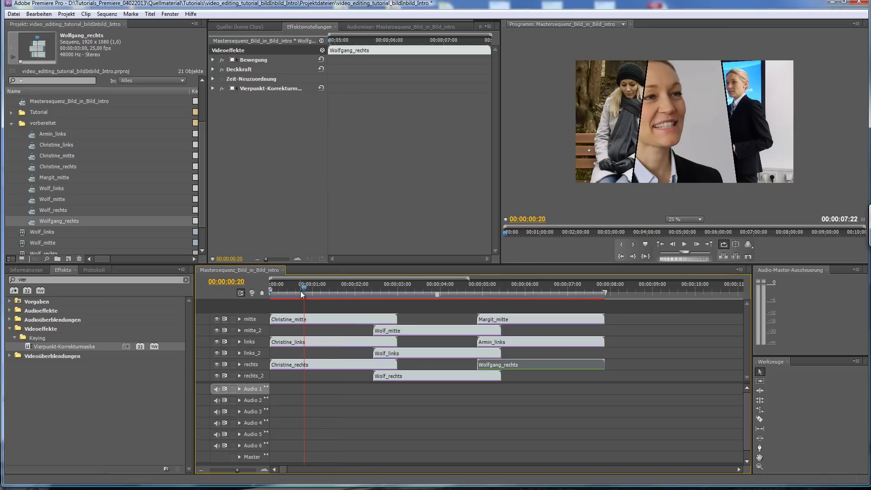
left_click(407, 287)
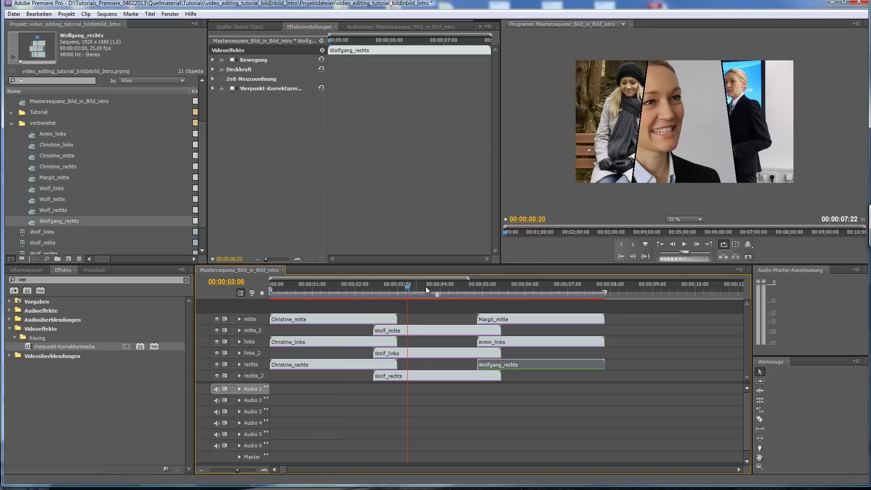
left_click(534, 291)
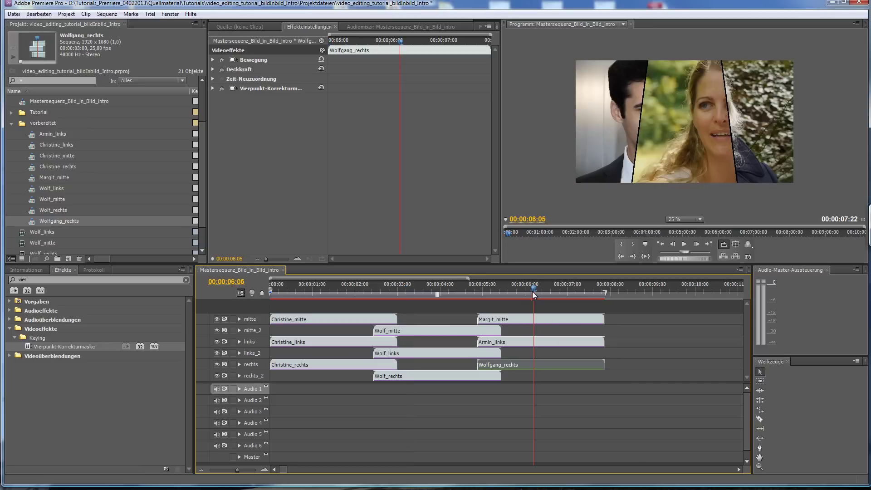
left_click_drag(303, 291, 271, 291)
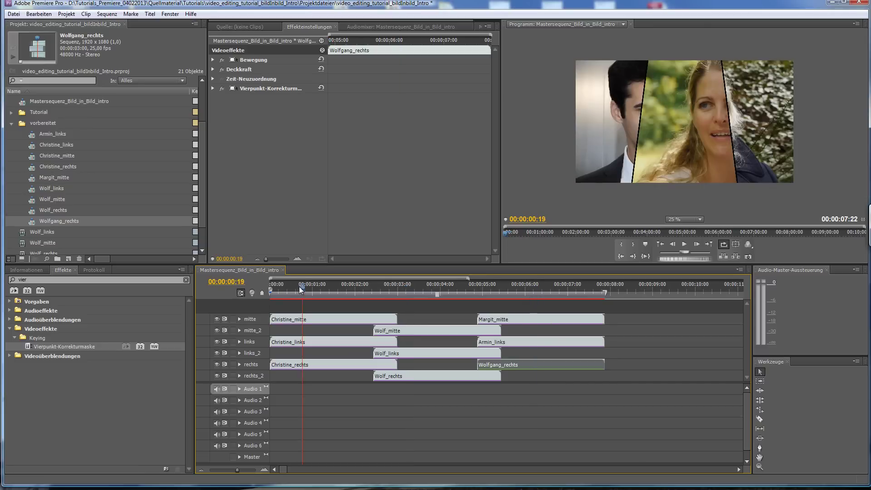
Shift Christine_mitte's footage right via Position X inside its nested sequence.
double_click(308, 318)
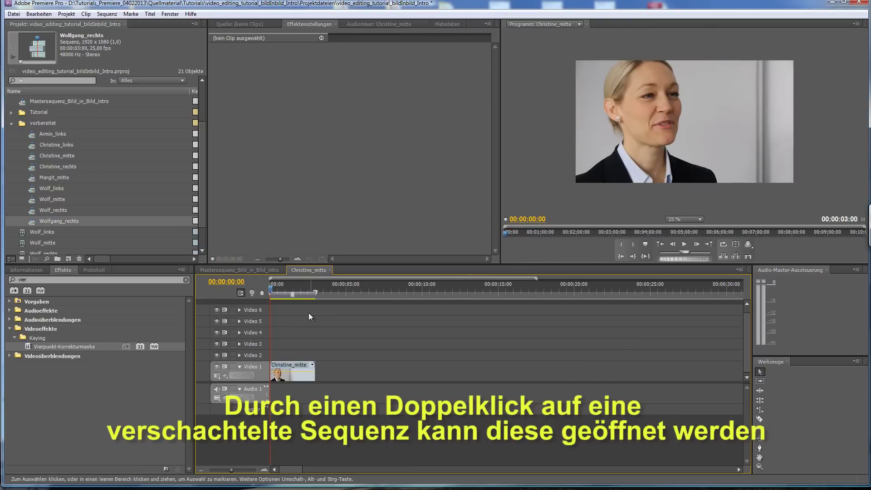
left_click(293, 373)
left_click(214, 57)
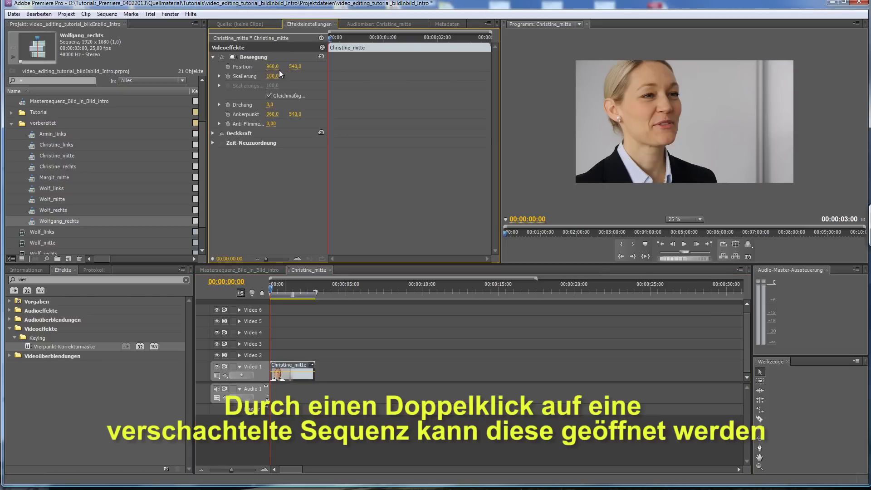
left_click_drag(275, 66, 393, 70)
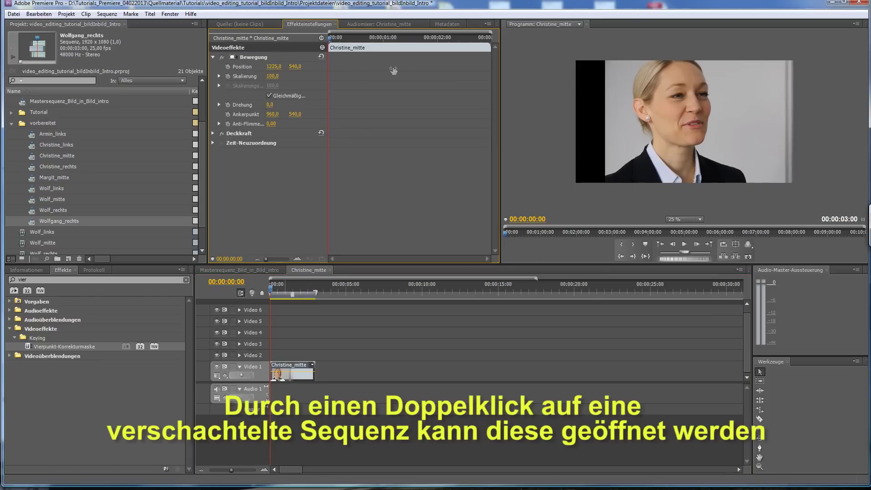
left_click(257, 269)
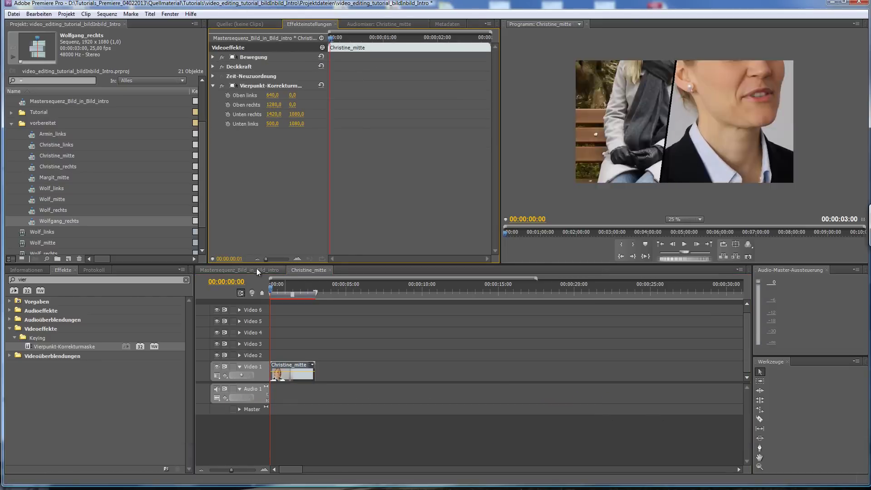
left_click(256, 270)
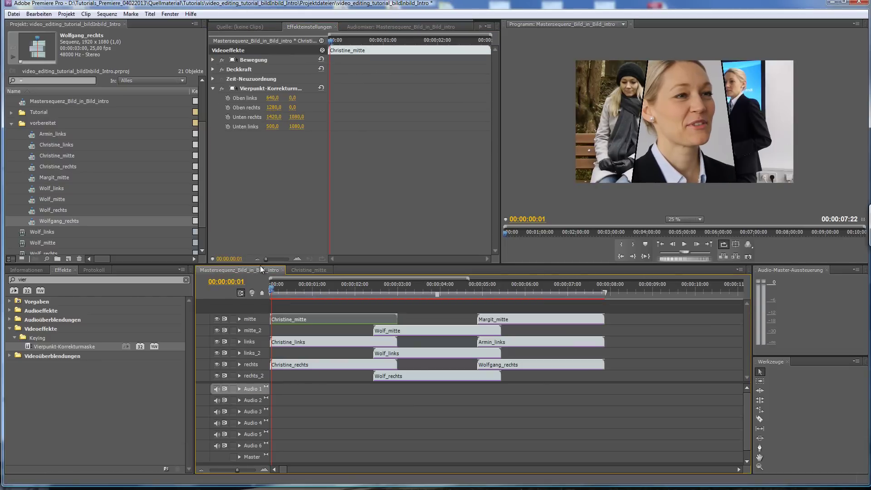
Shift Christine_links' footage left to Position X 855 inside its nest.
double_click(311, 342)
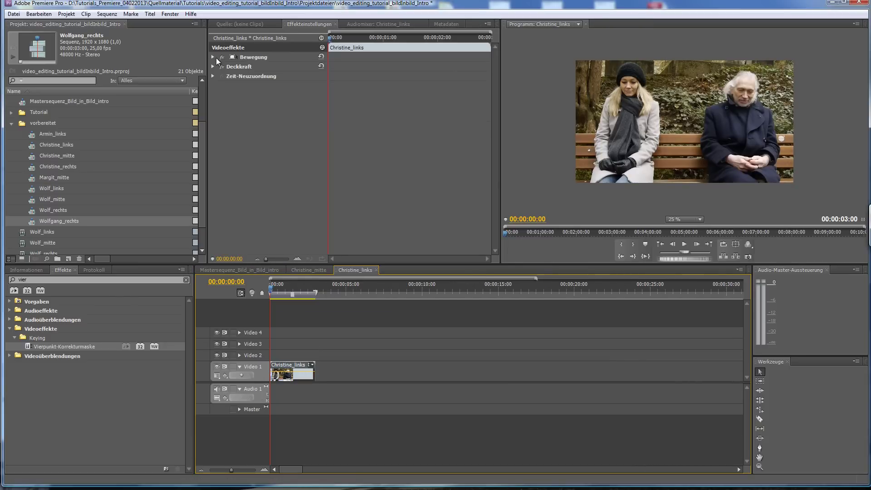
left_click(213, 57)
left_click_drag(276, 67, 199, 75)
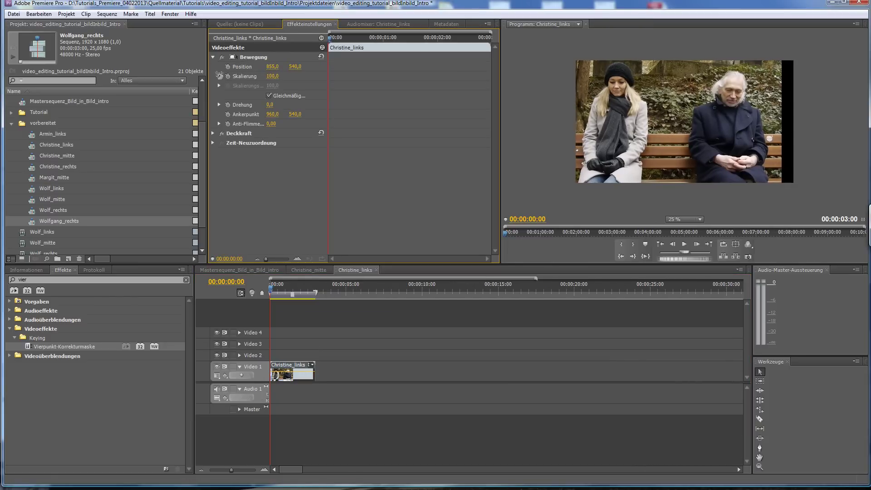
left_click(246, 269)
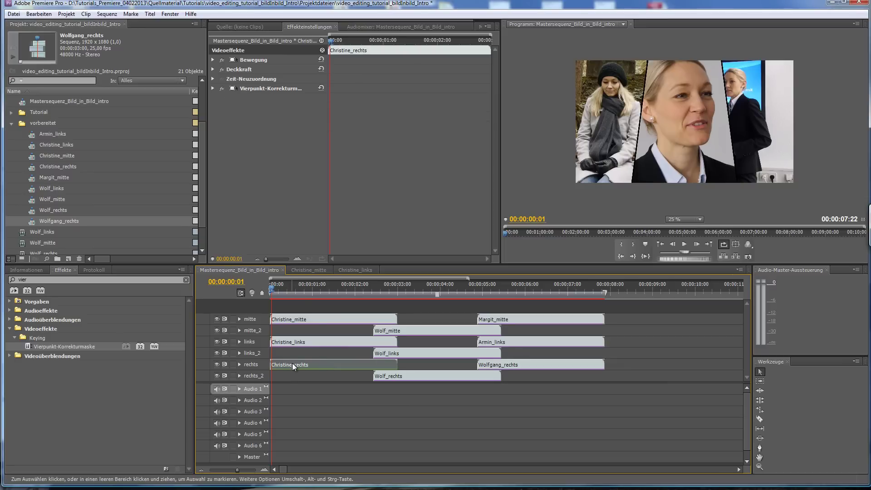
Shift Christine_rechts' footage right to Position X 1151 inside its nest.
double_click(292, 363)
left_click(291, 365)
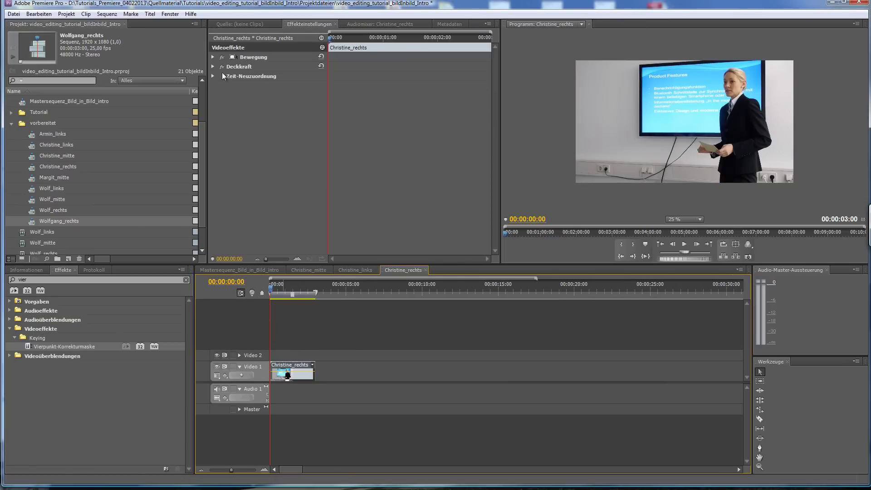
left_click(213, 57)
left_click_drag(271, 69, 367, 70)
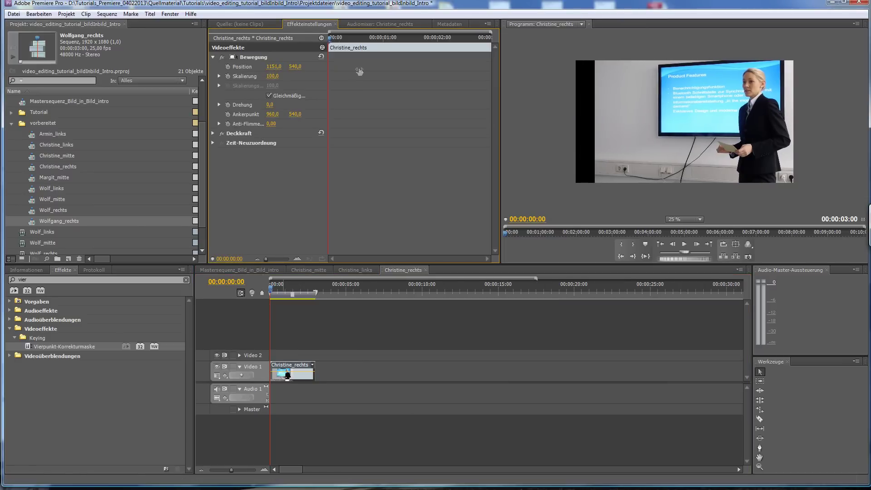
left_click(251, 270)
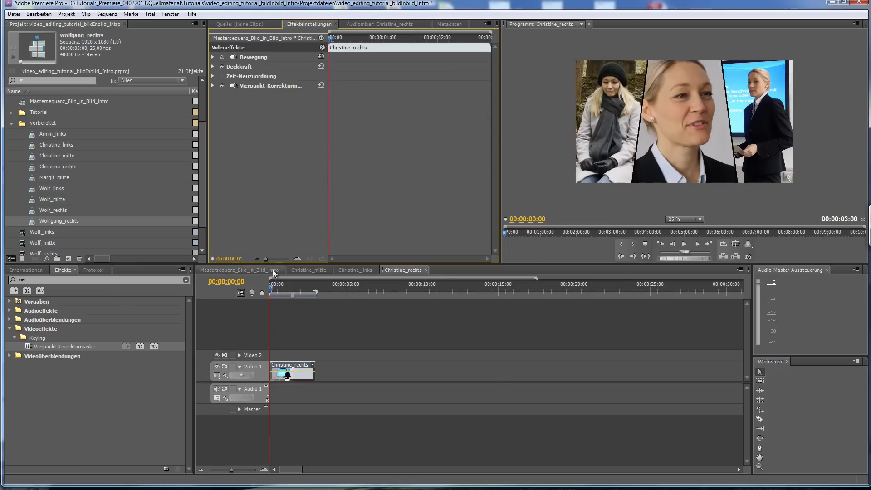
left_click(432, 288)
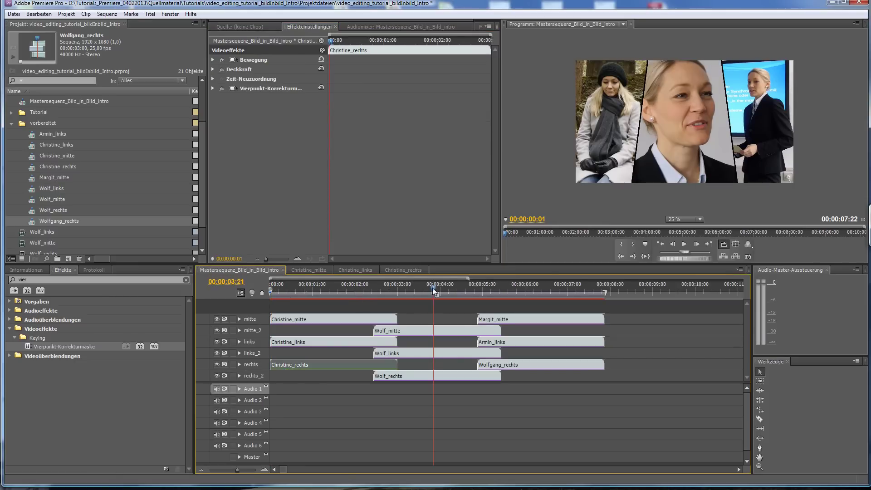
Shift Wolf_mitte's footage left to Position X 668 inside its nested sequence.
double_click(435, 331)
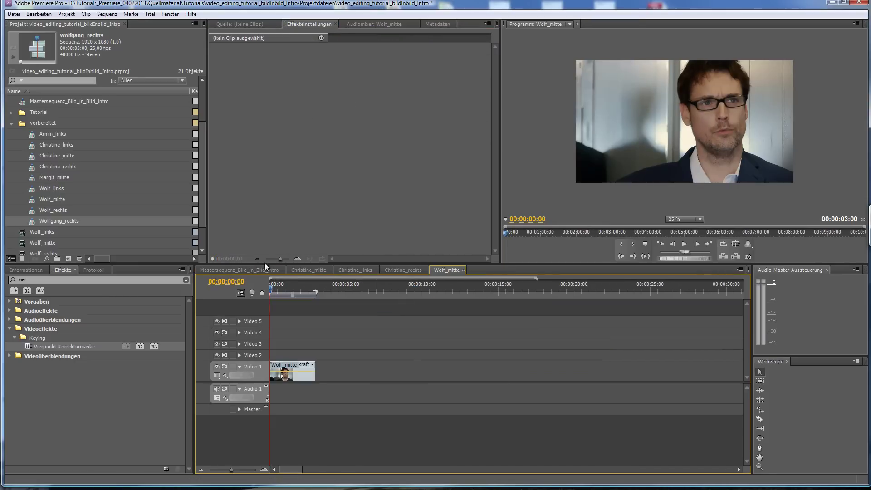
left_click(296, 378)
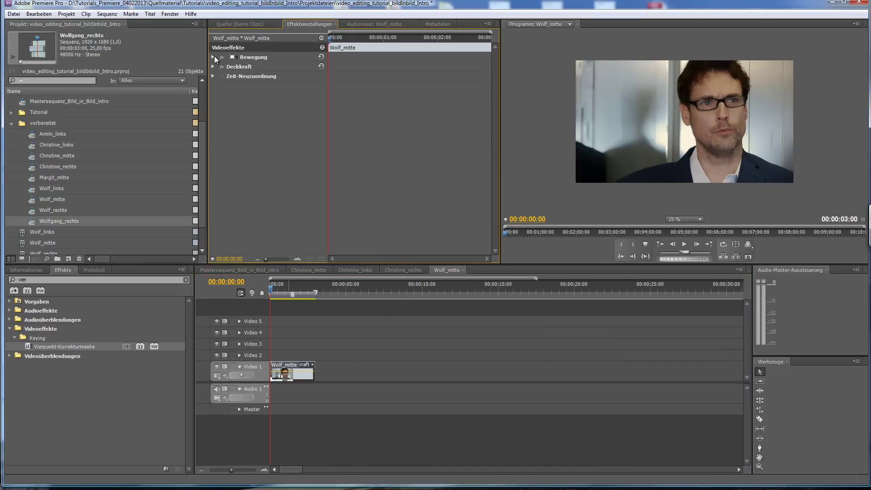
left_click(213, 57)
mouse_move(273, 66)
left_mouse_down()
mouse_move(257, 68)
mouse_move(278, 251)
left_mouse_up()
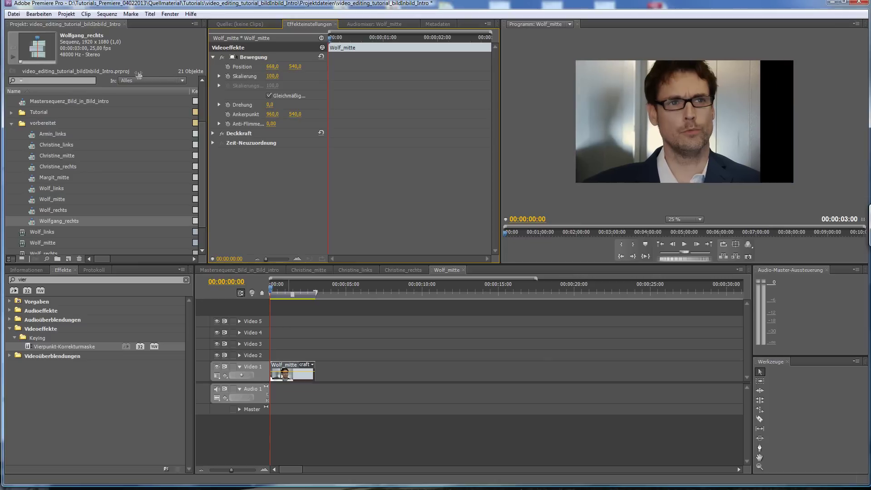
left_click(268, 272)
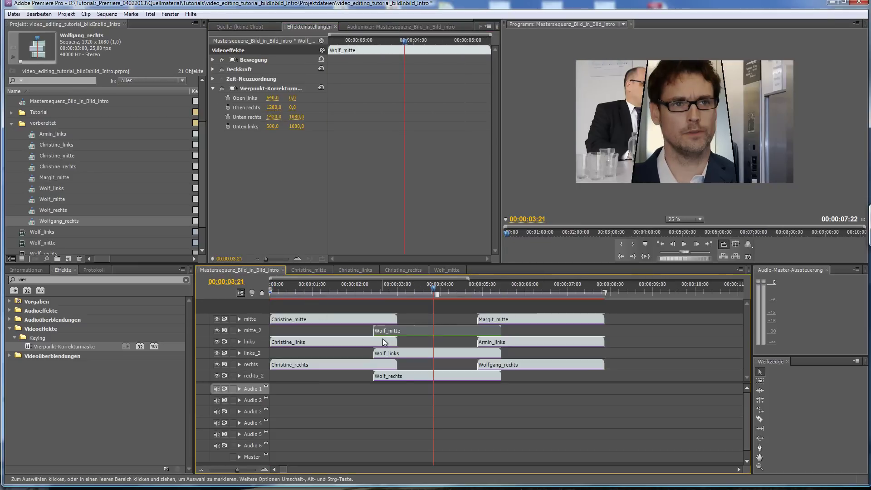
Shift Wolf_links' footage left inside its nest, undoing an accidental vertical shift.
left_click(415, 354)
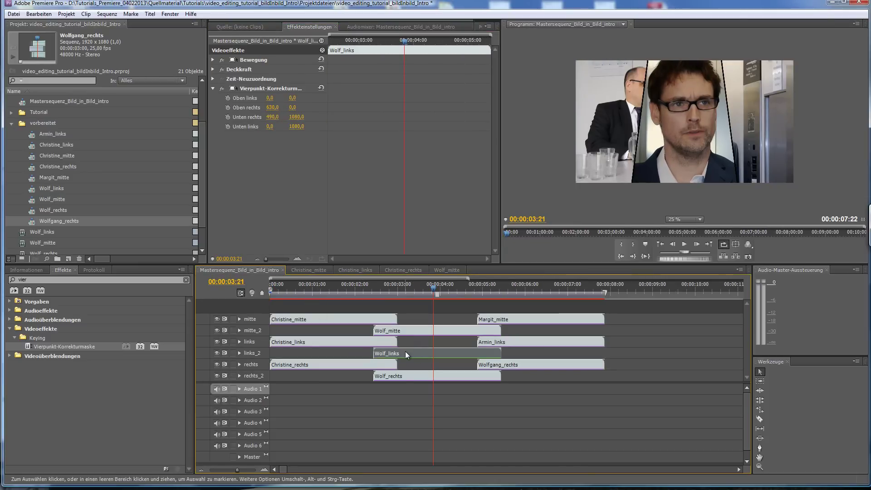
double_click(405, 352)
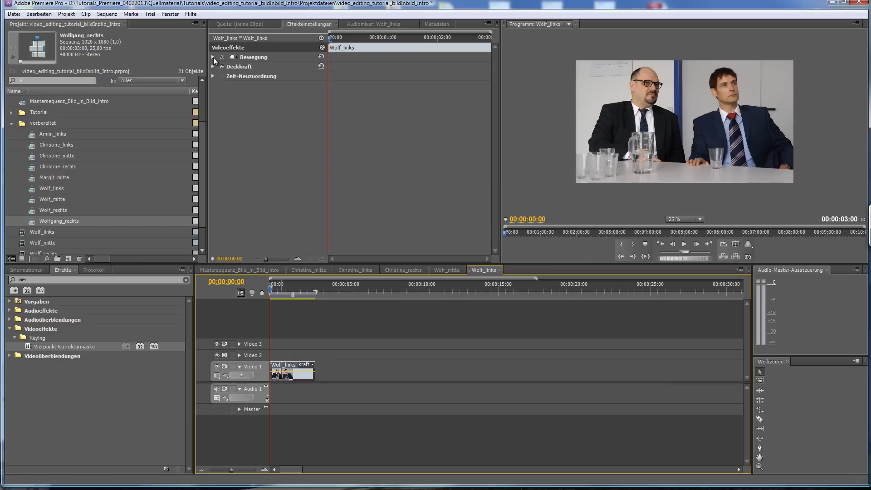
left_click(213, 57)
mouse_move(295, 66)
left_mouse_down()
mouse_move(311, 69)
mouse_move(134, 72)
left_mouse_up()
key("ctrl+z")
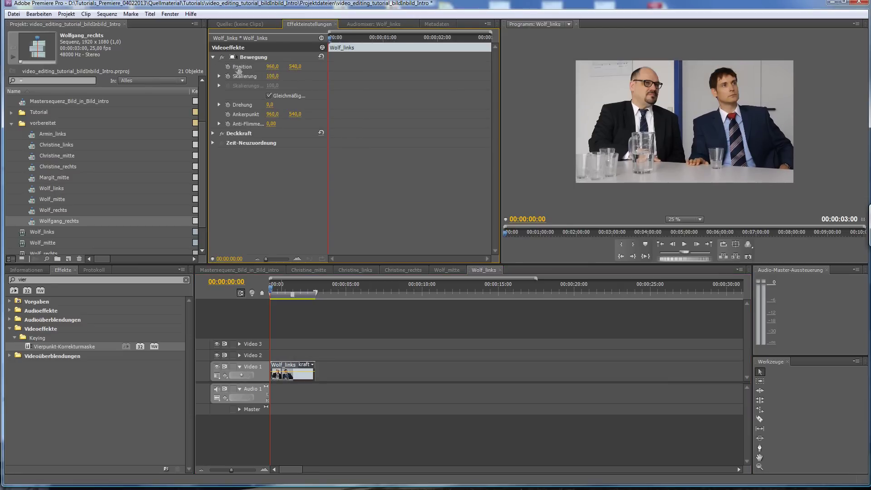
left_click_drag(272, 67, 229, 73)
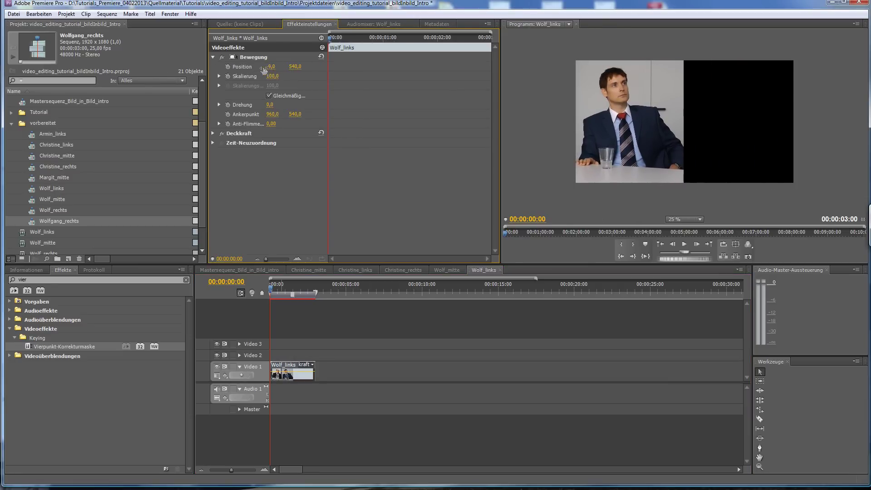
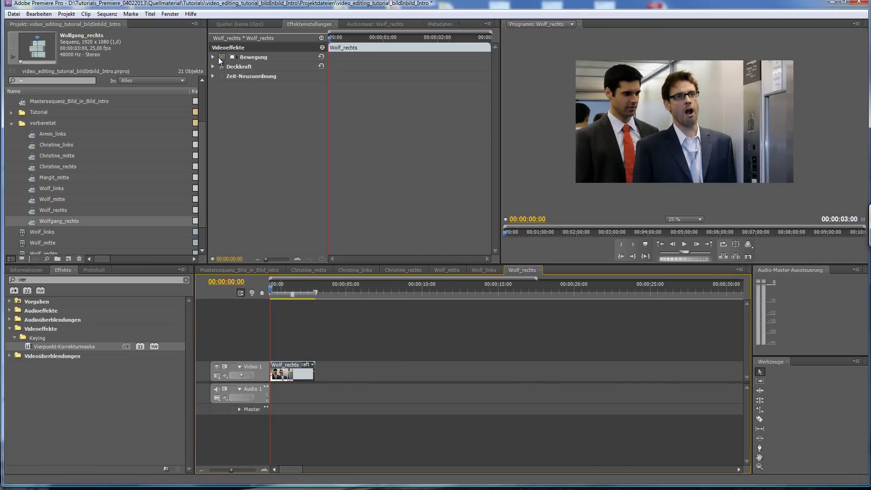
Shift the right nested clip's image rightward with Position X so its face fits its panel.
left_click(213, 58)
left_click_drag(272, 67, 275, 243)
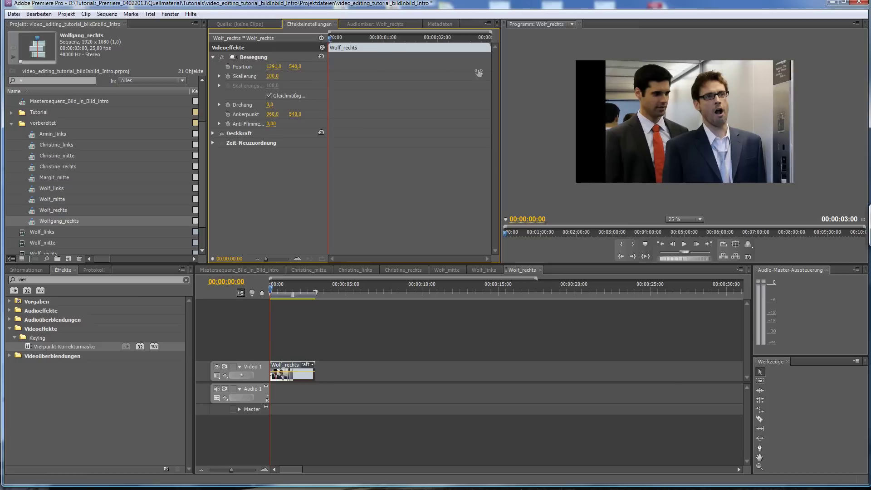
left_click(266, 269)
In the third group, shift the centre nested clip's image left via Position X.
left_click_drag(484, 300, 524, 313)
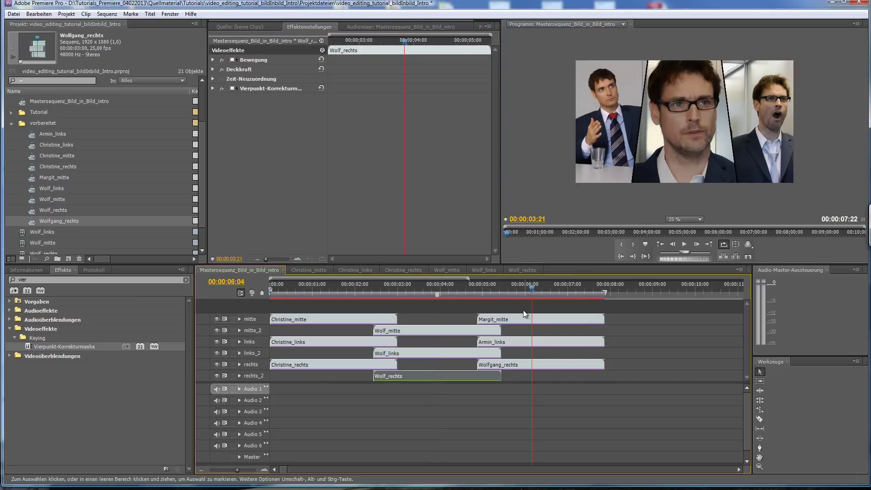
double_click(514, 320)
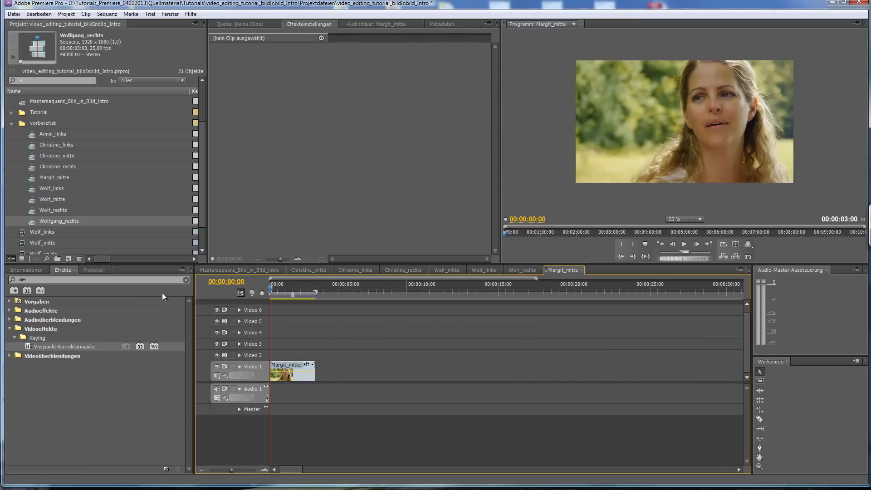
left_click(287, 380)
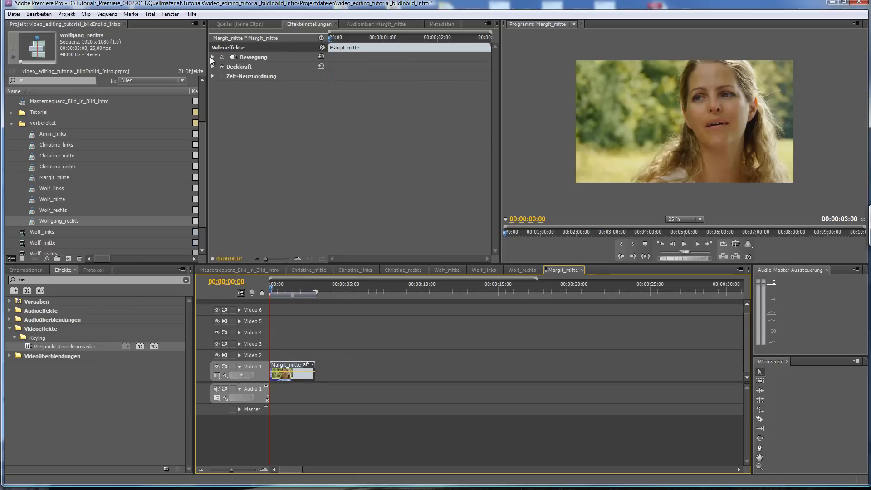
left_click(213, 57)
left_click_drag(272, 66, 281, 223)
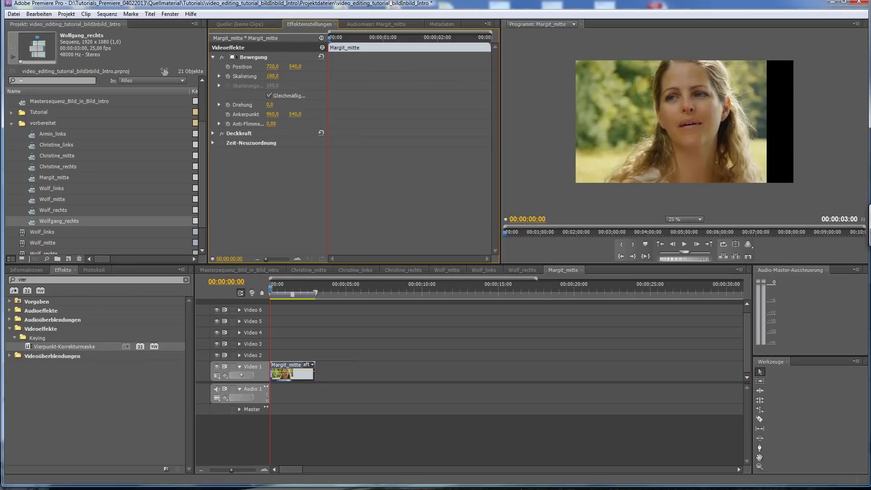
left_click(247, 270)
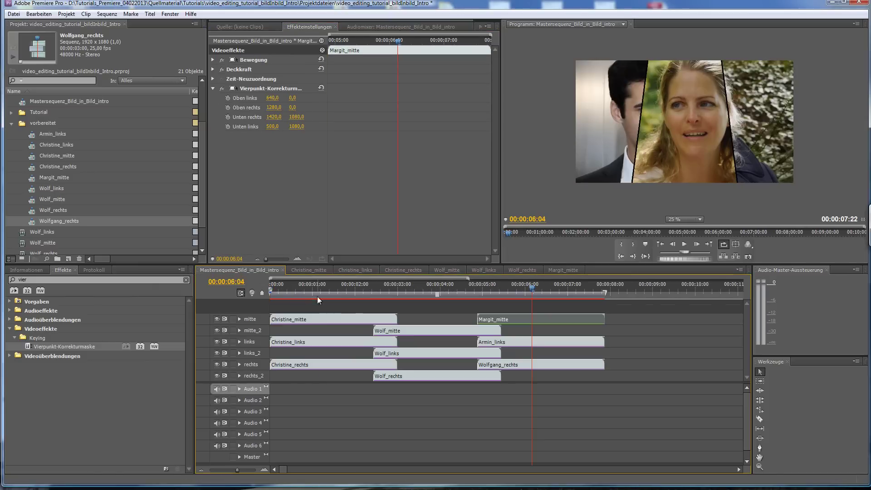
Shift the left nested clip's image left via Position X to centre its face.
double_click(538, 339)
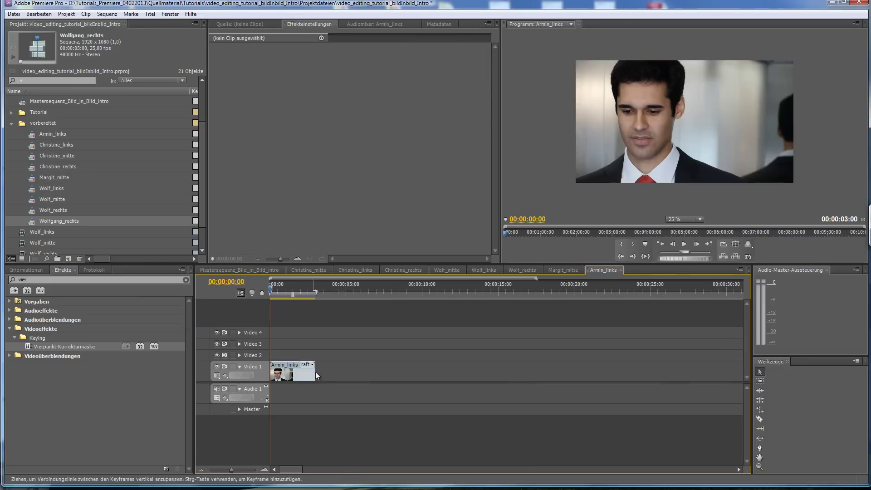
left_click(214, 57)
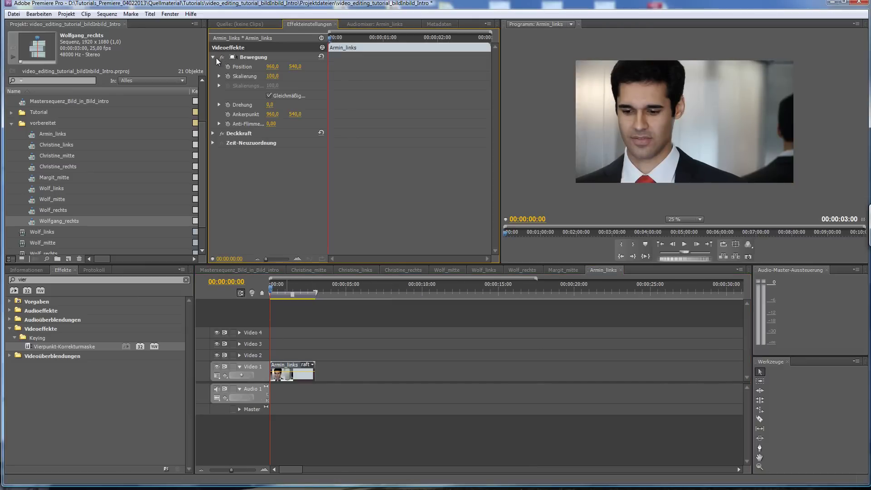
left_click_drag(272, 66, 126, 74)
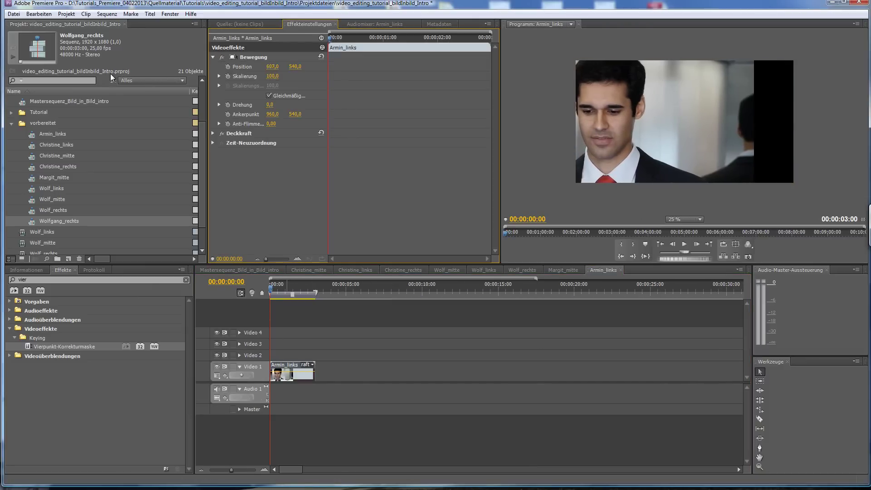
left_click(266, 269)
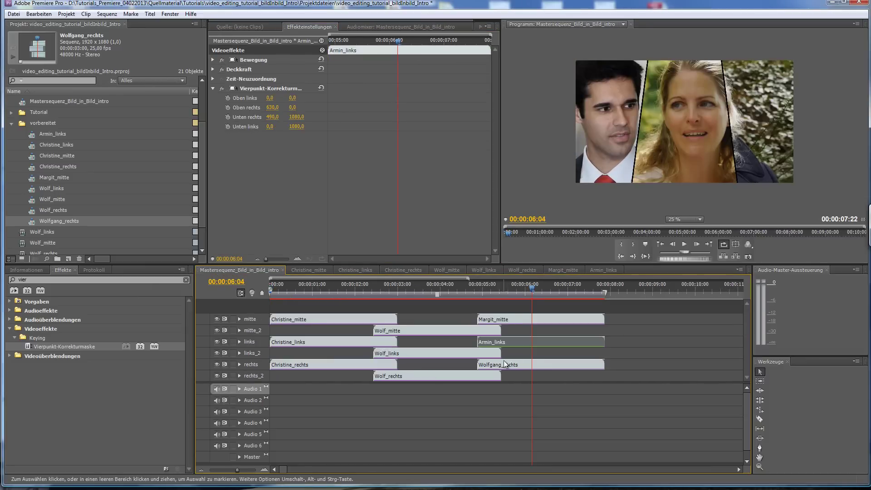
Move the right nested clip rightward to Position X 1509.
double_click(531, 366)
left_click(287, 377)
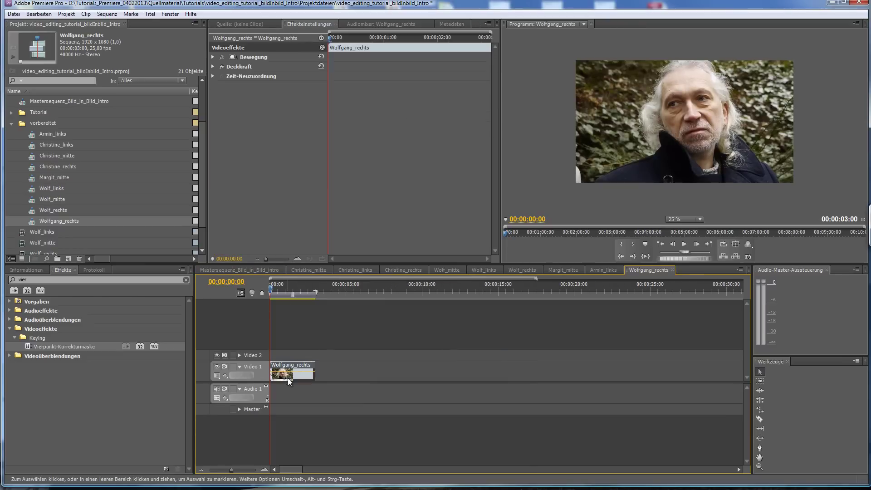
left_click(212, 57)
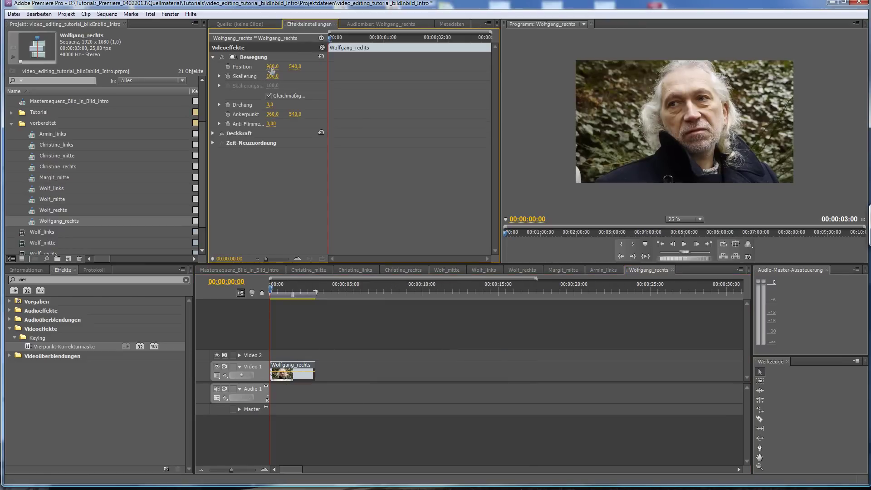
left_click_drag(274, 66, 499, 77)
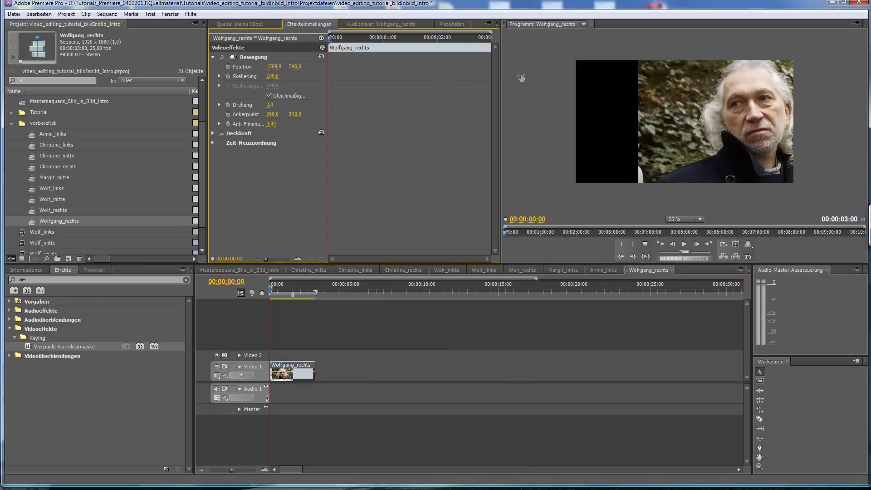
left_click(256, 272)
left_click(256, 271)
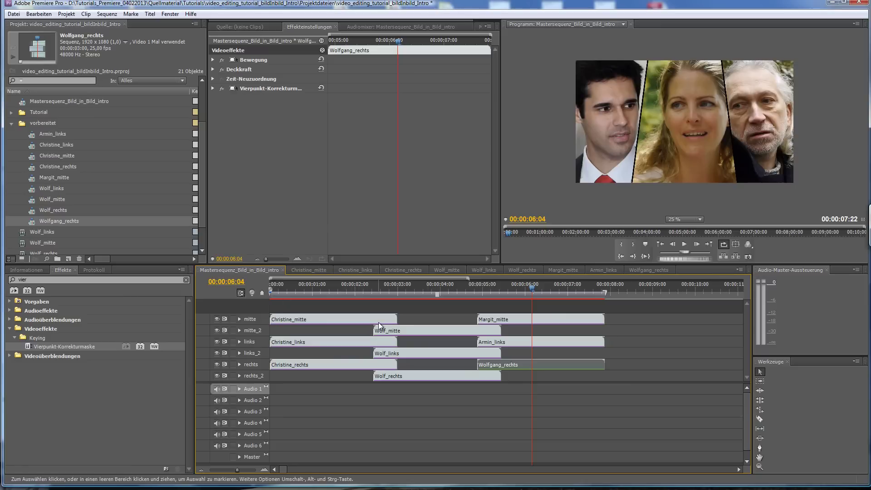
Nudge the centre nested clip further left to Position X 599.
double_click(516, 319)
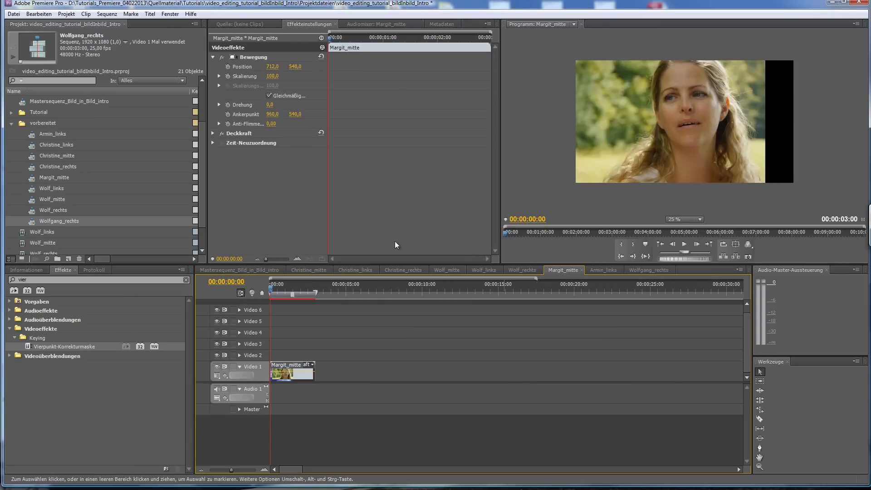
left_click_drag(272, 66, 258, 68)
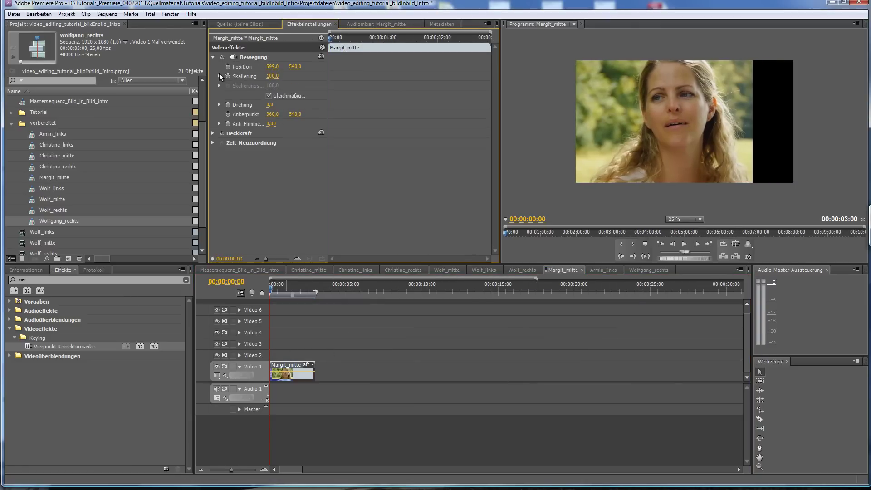
left_click(232, 272)
left_click(232, 272)
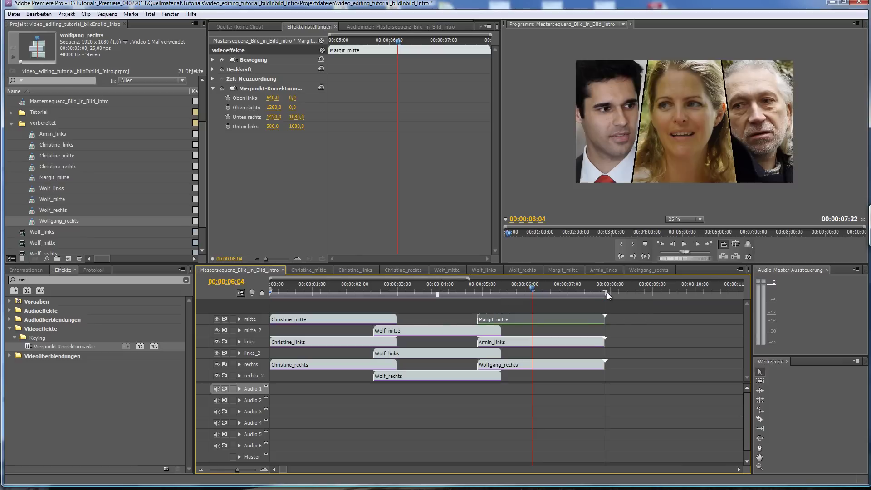
At the sequence start, create a new title named after the left-panel person.
left_click_drag(502, 287, 235, 298)
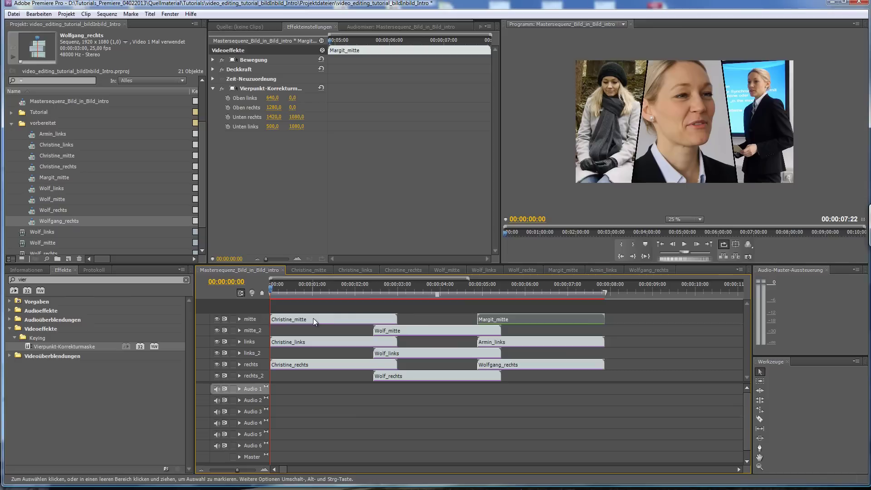
left_click(68, 259)
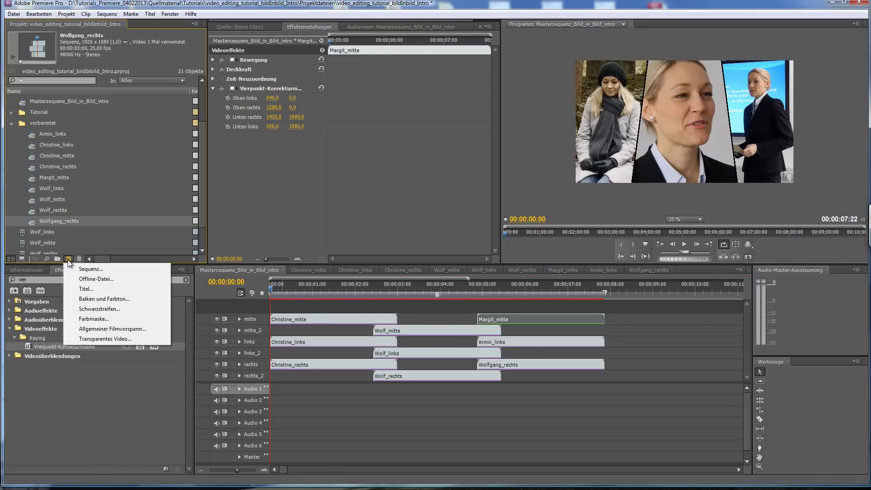
left_click(87, 289)
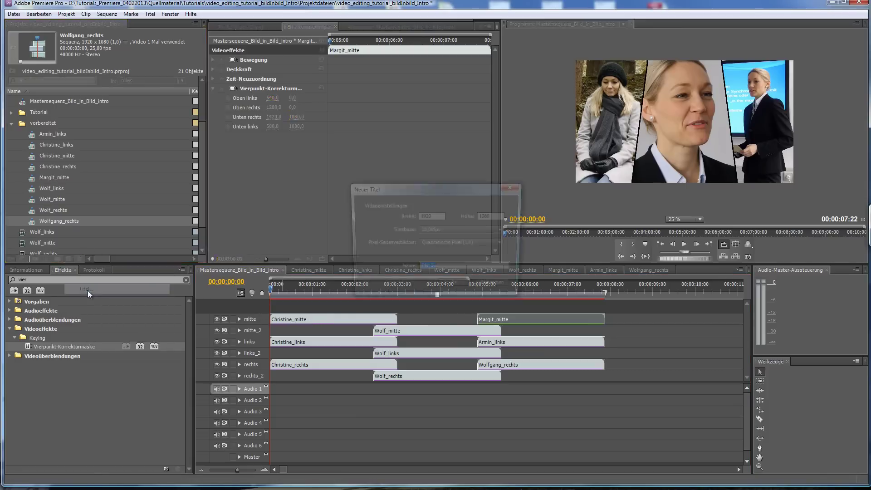
type("Christine")
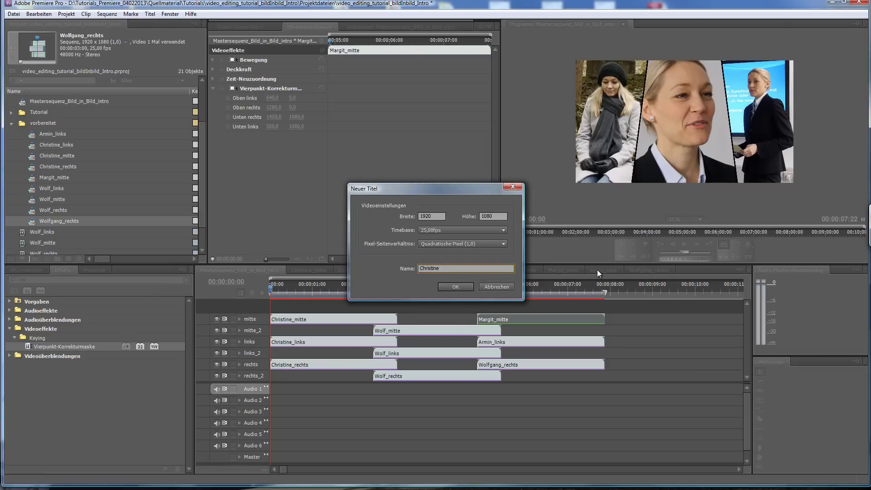
key("Return")
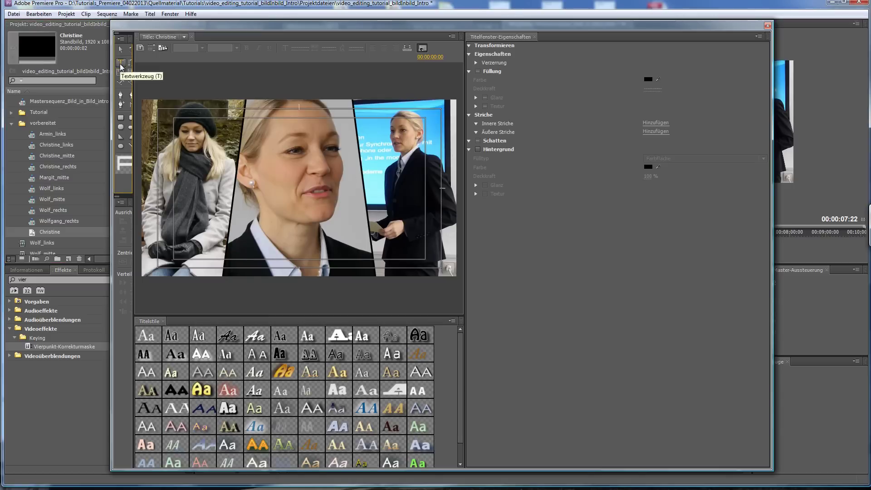
Draw a wide, centre-aligned text box near the bottom of the frame.
left_click(120, 65)
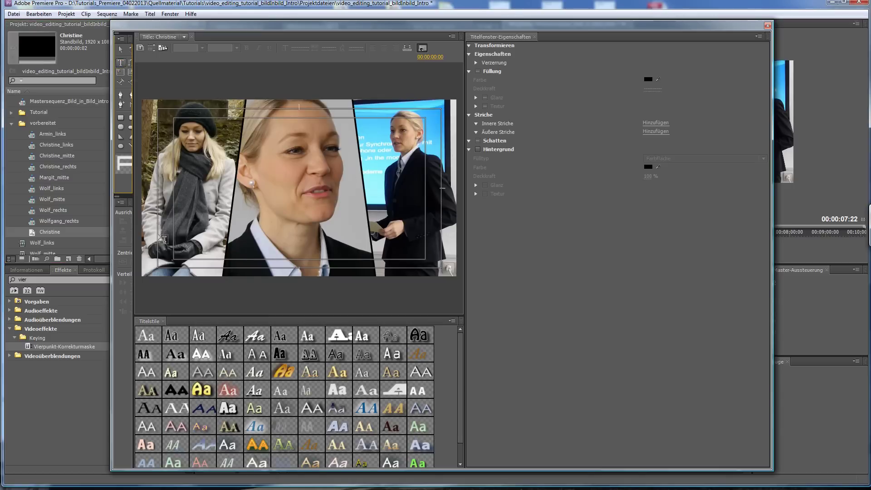
left_click_drag(157, 238, 313, 268)
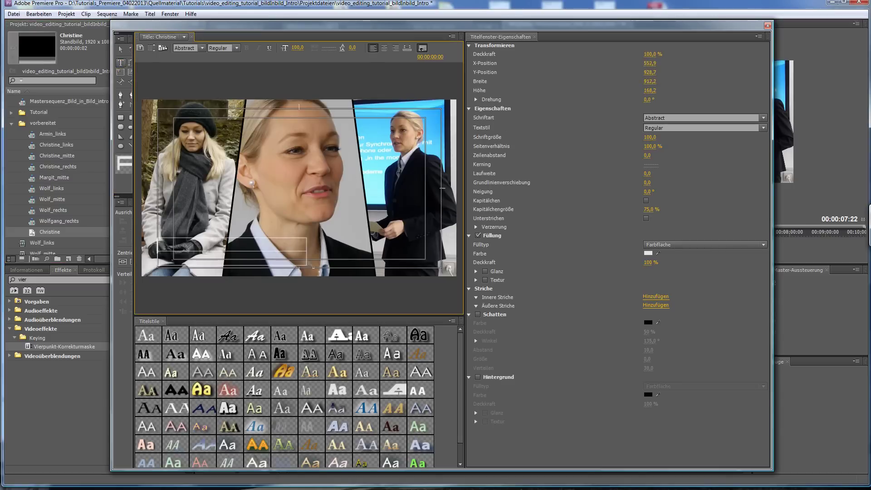
left_click_drag(313, 268, 440, 268)
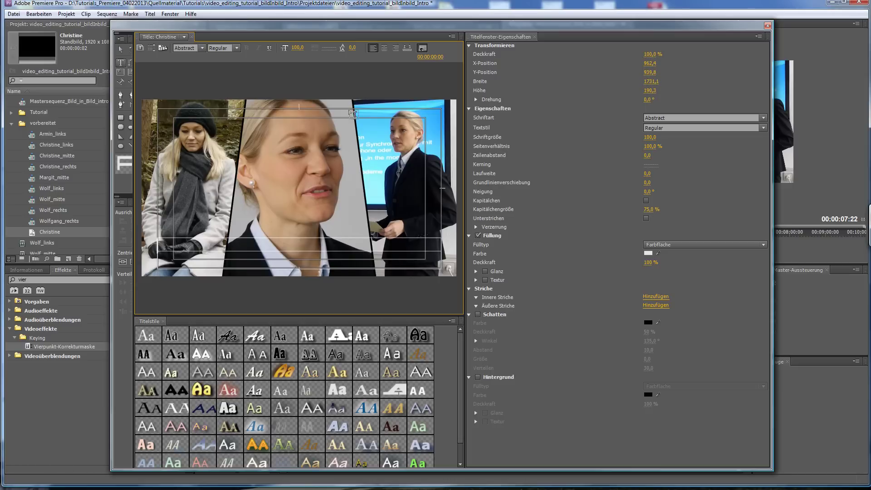
left_click(385, 49)
Set the title font to Arial Bold at size 90.
left_click(675, 118)
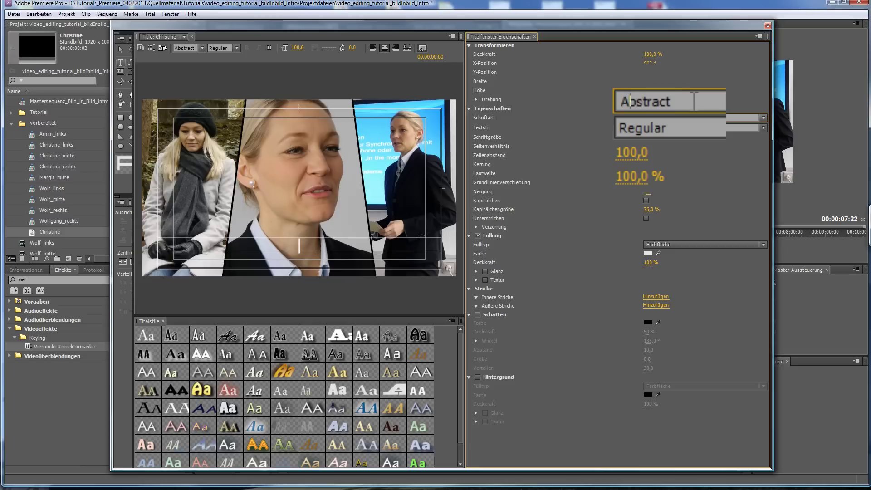
type("Arial")
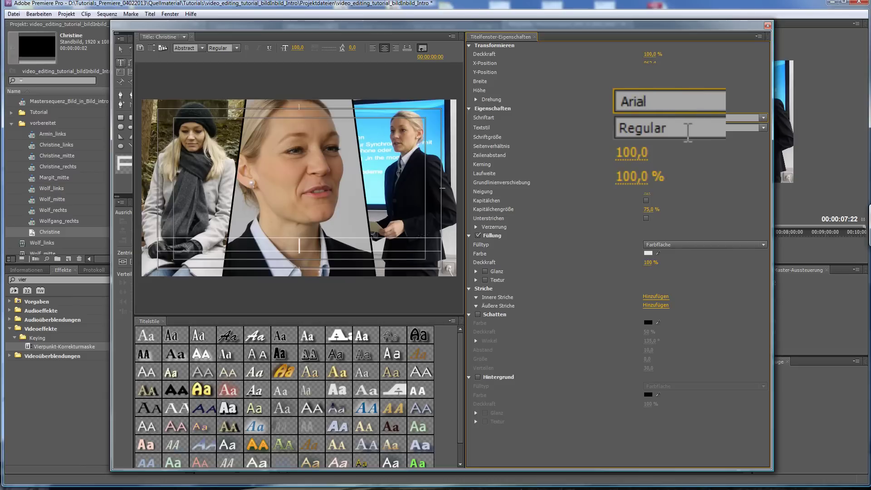
left_click(687, 129)
type("Bold")
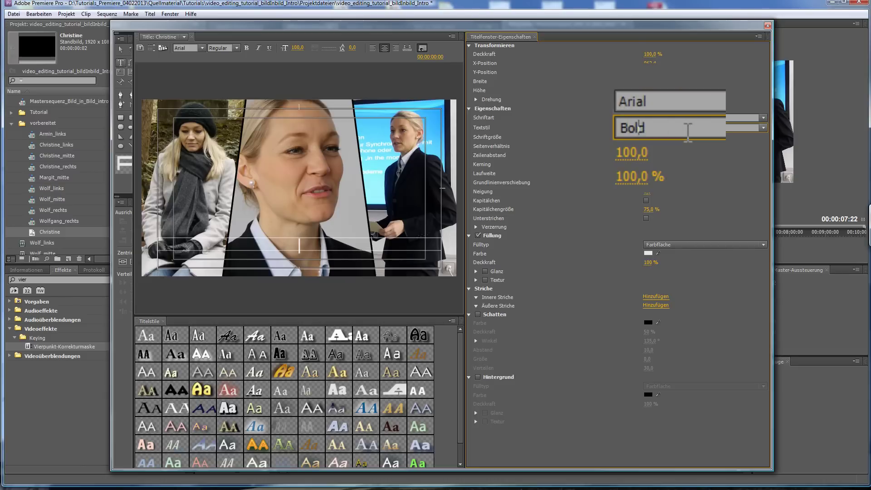
left_click(639, 152)
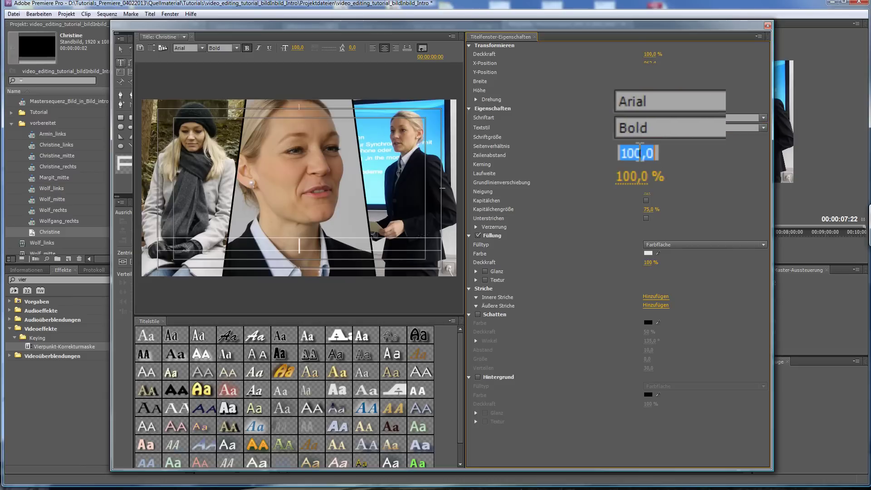
type("90")
key("Return")
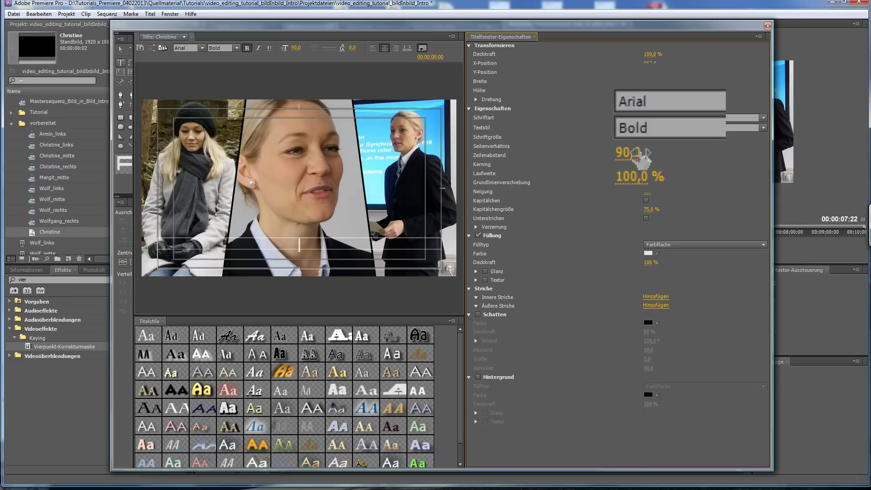
Set the text fill colour to yellow: R 239, G 255, B 55.
left_click(649, 253)
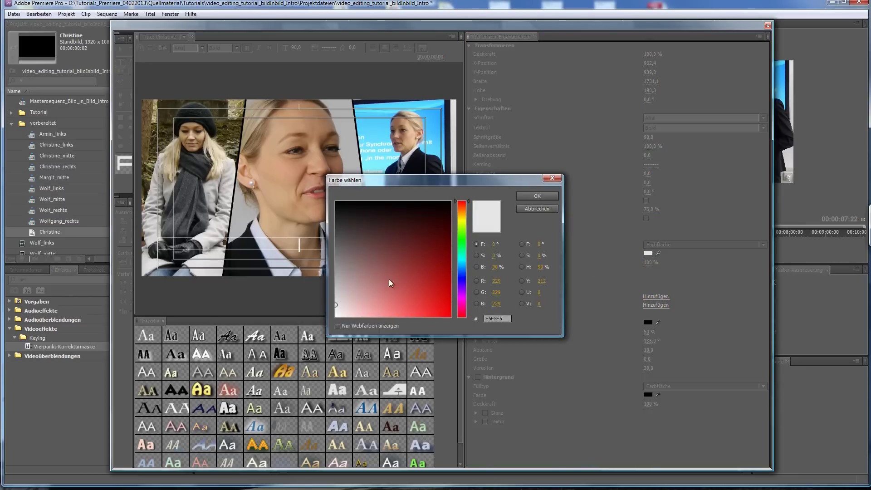
left_click(500, 265)
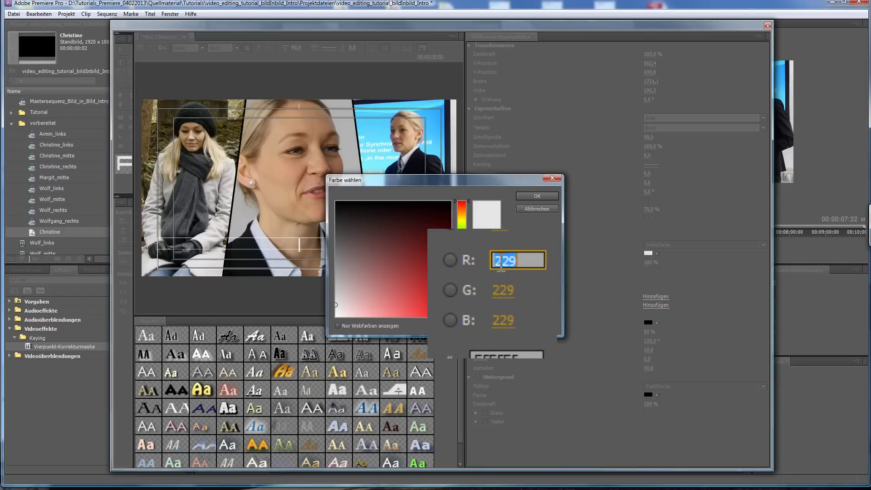
type("23")
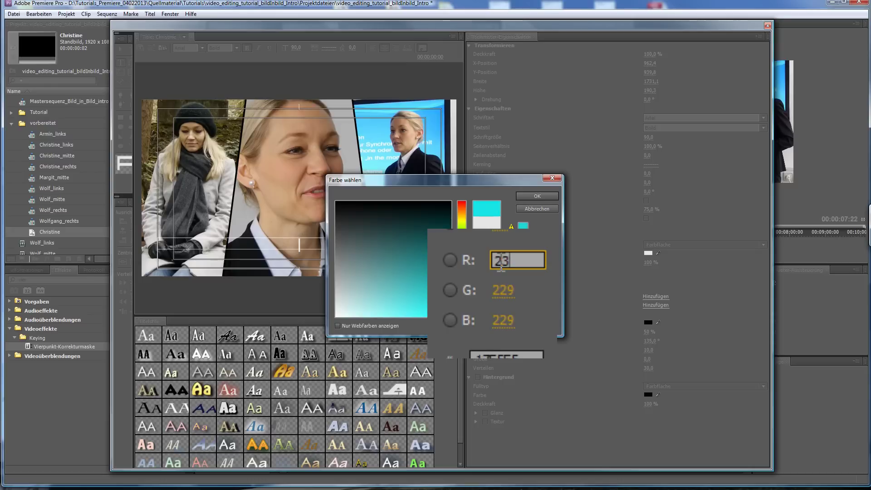
type("9")
left_click(505, 286)
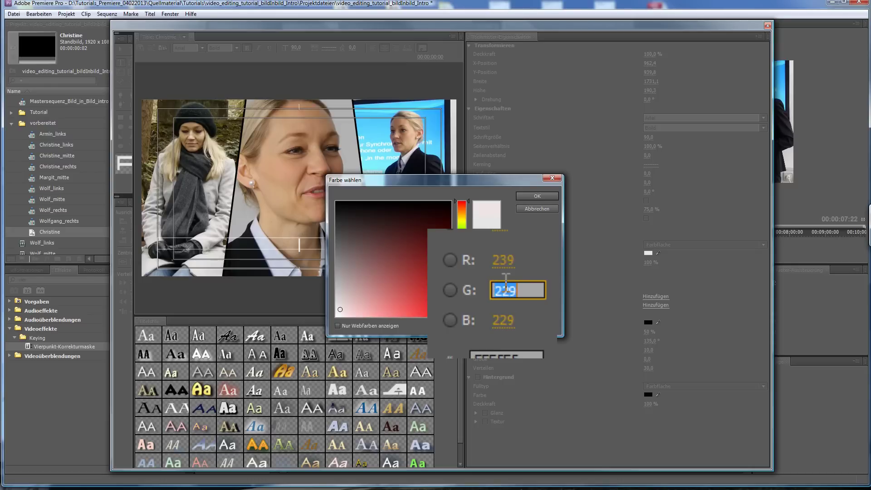
type("255")
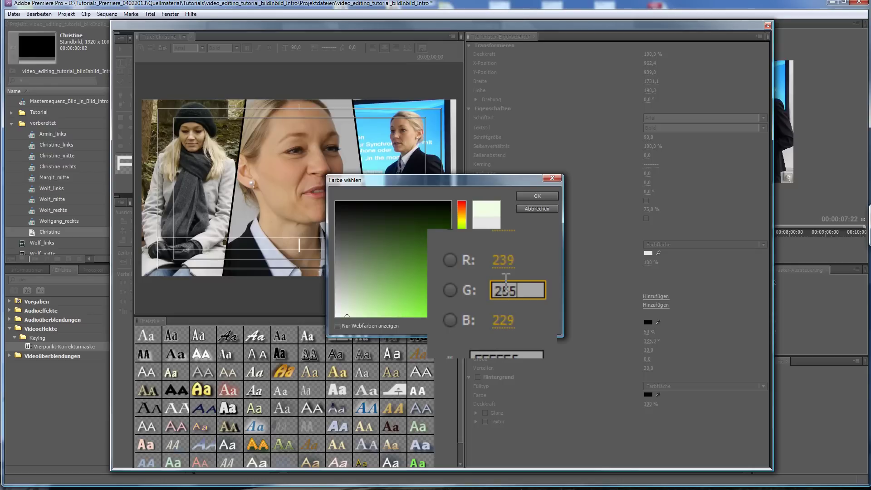
left_click(501, 322)
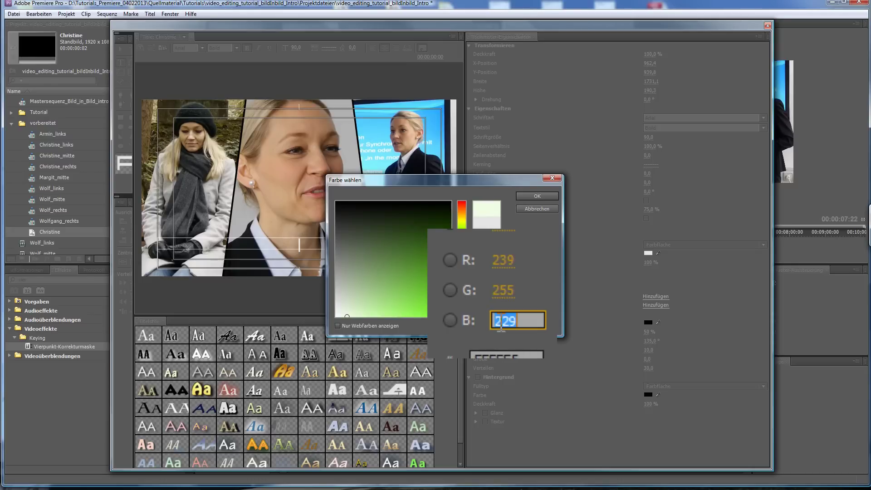
type("55")
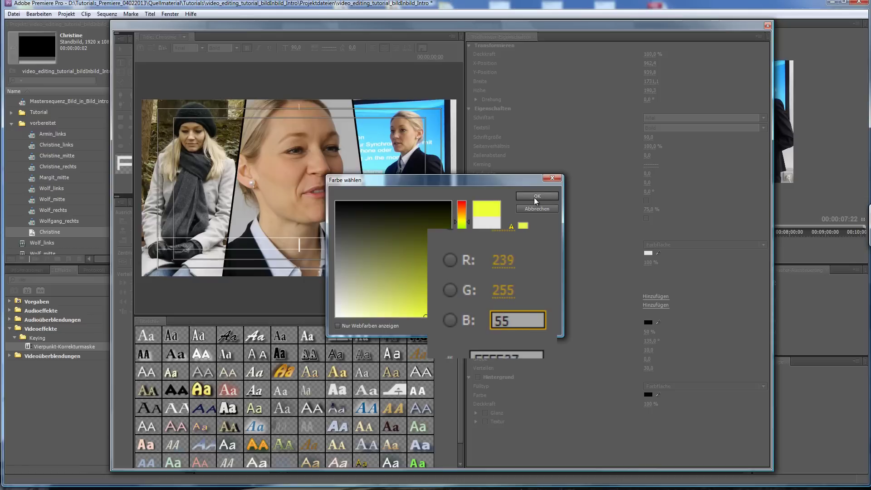
left_click(537, 196)
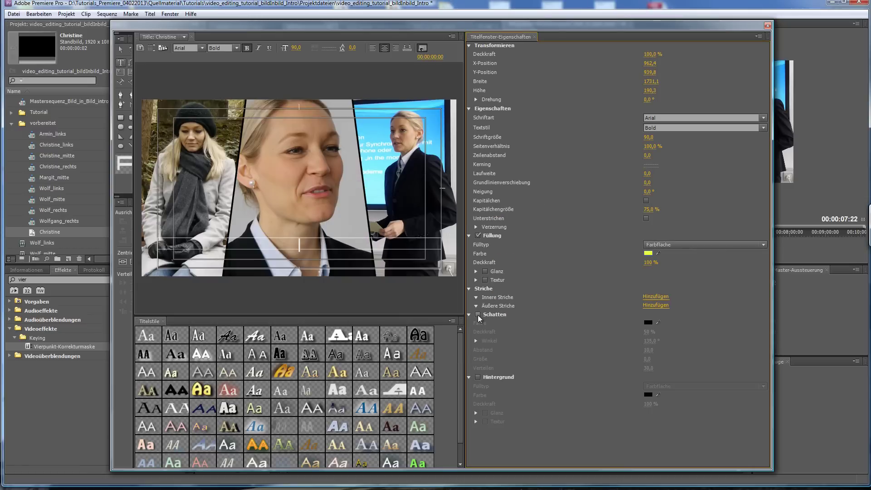
Enable a drop shadow, type the person's name, and move it lower to about X 963.8, Y 844.2.
left_click(478, 314)
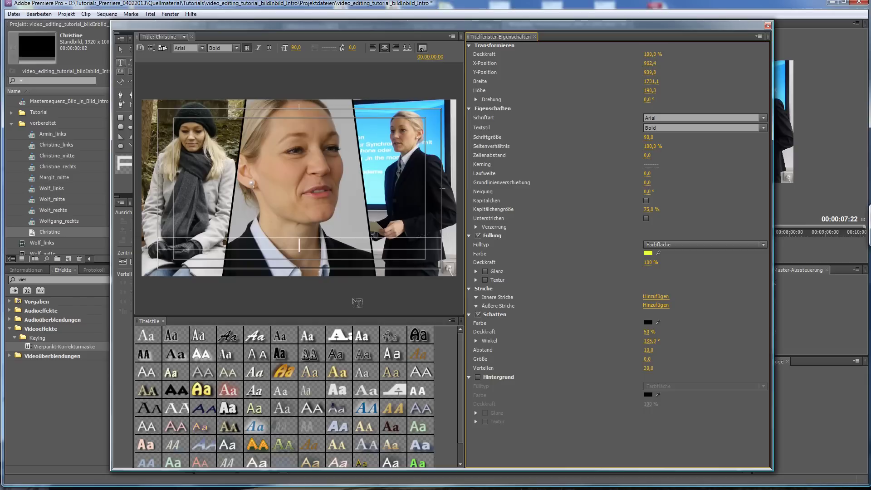
left_click(303, 246)
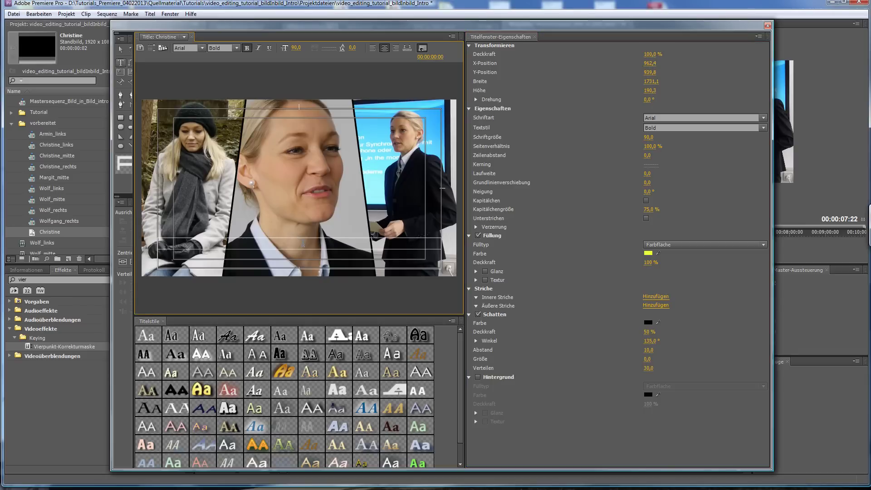
type("Christine")
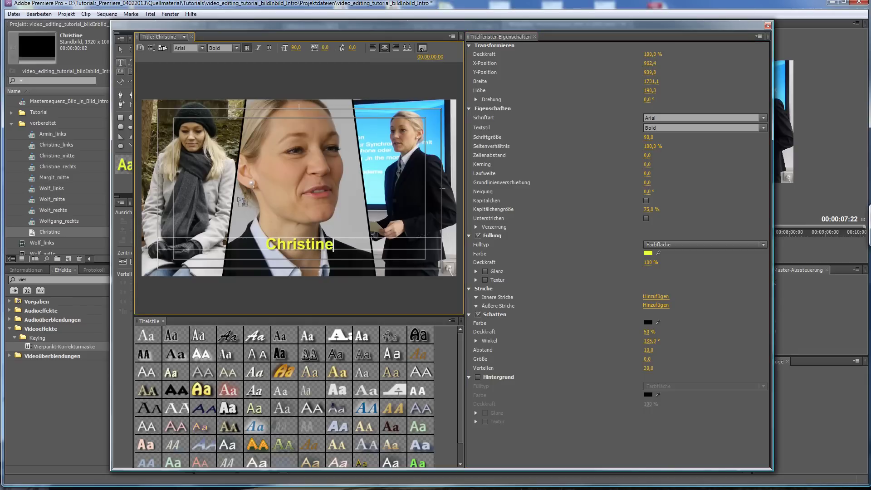
left_click(121, 49)
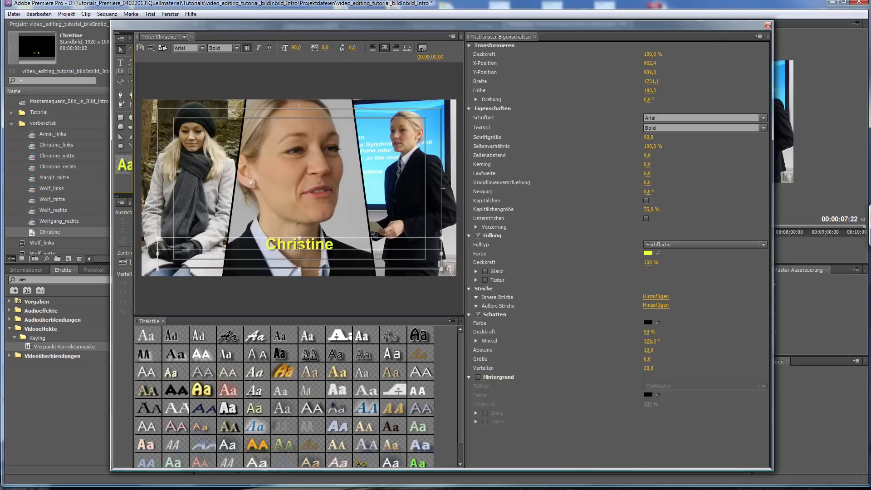
left_click_drag(301, 245, 301, 254)
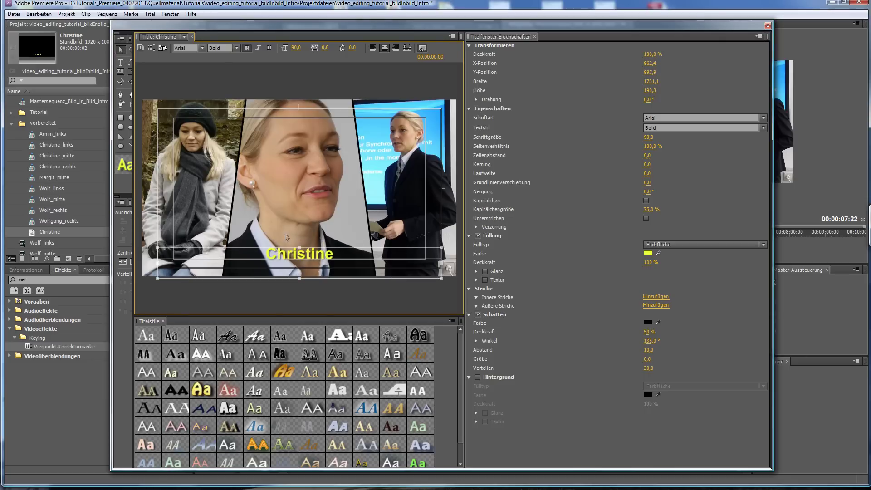
Draw a second text box above the name.
left_click(287, 237)
left_click(121, 63)
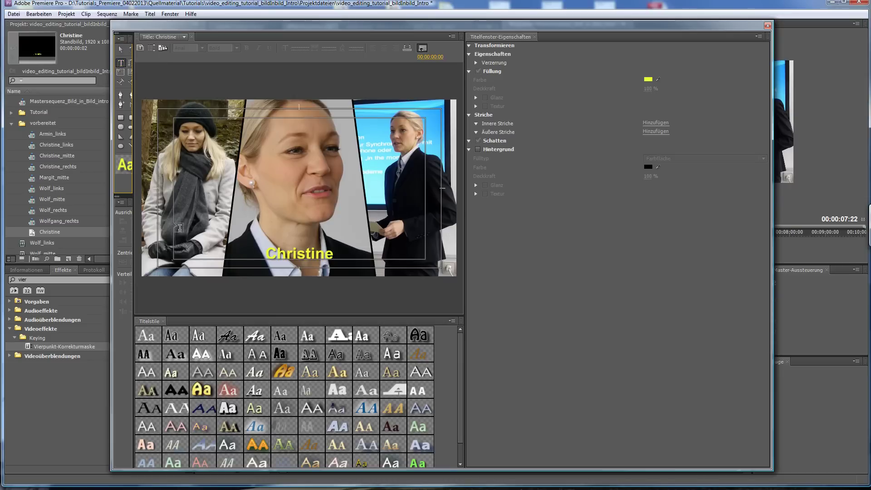
left_click_drag(174, 223, 424, 253)
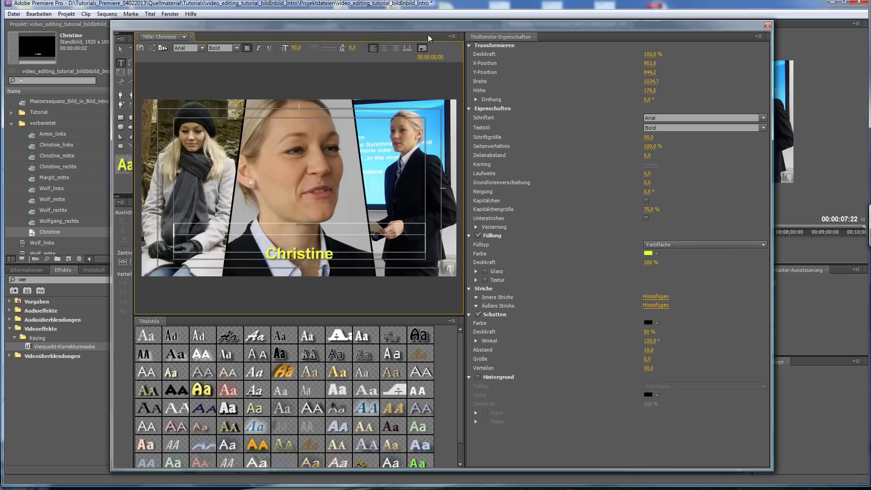
Type a centred 'starring' line at size 55 and place it just above the name.
left_click(384, 48)
type("star")
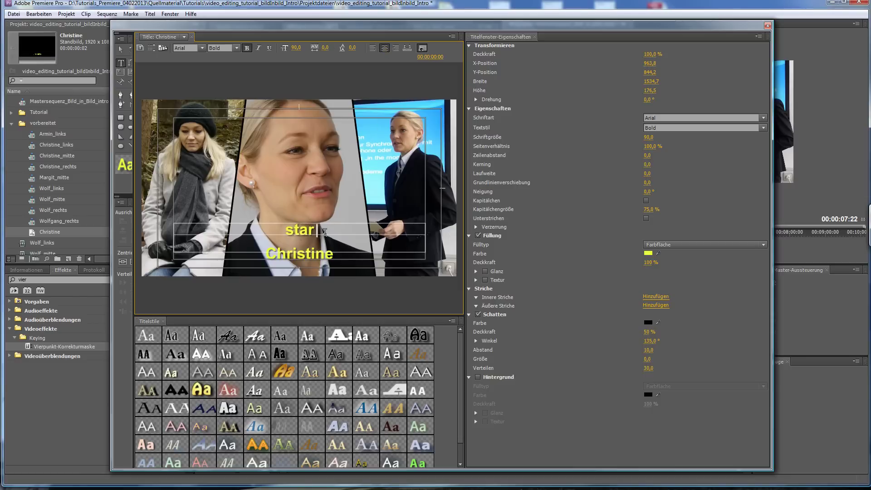
type("ring")
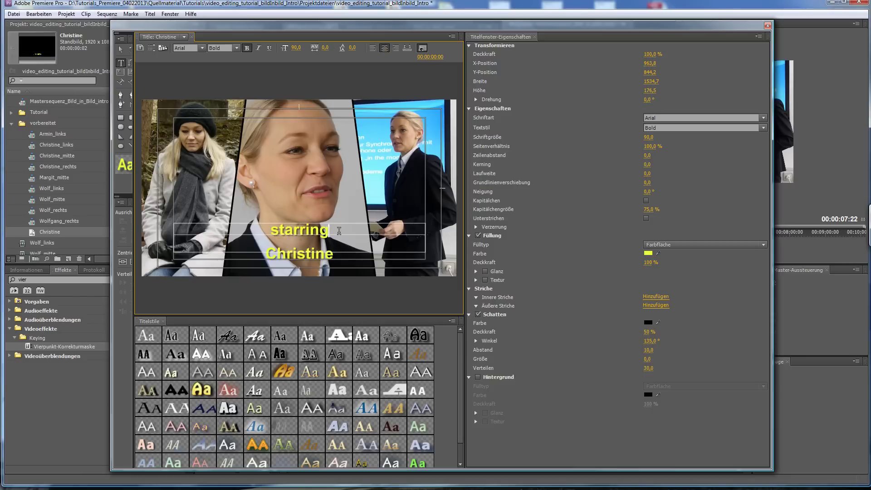
left_click_drag(341, 232, 271, 232)
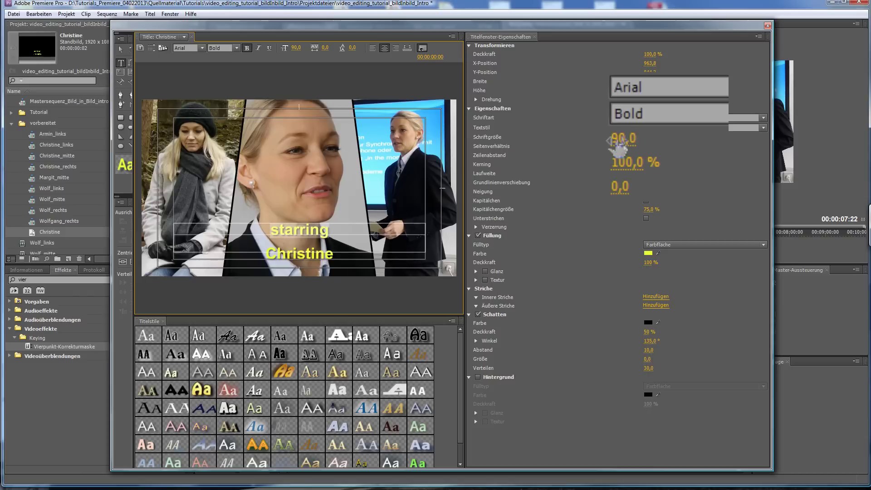
left_click(647, 137)
type("55")
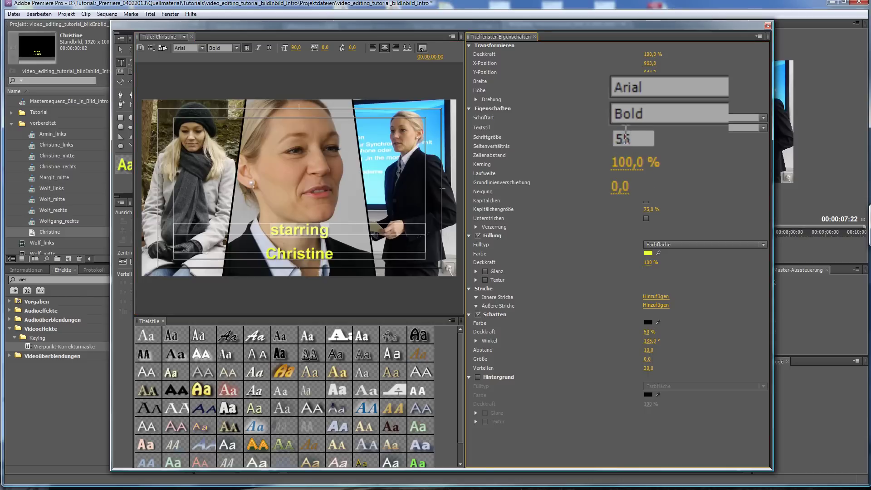
key("Return")
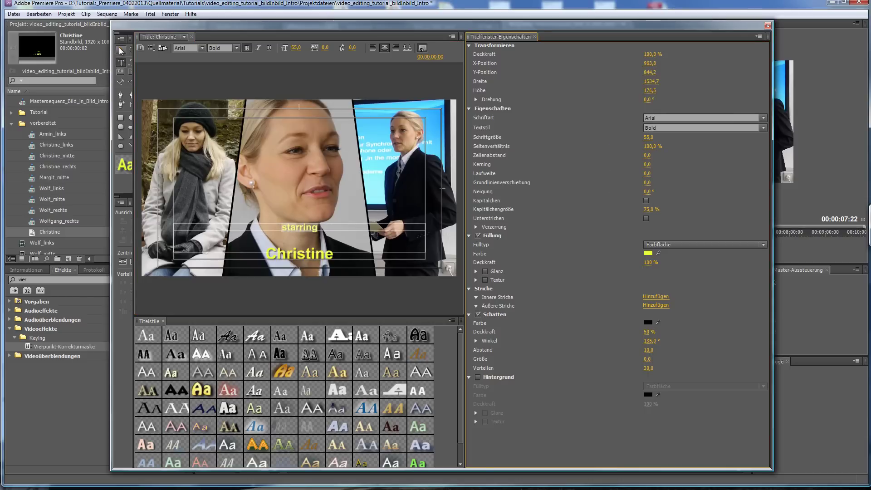
left_click(121, 50)
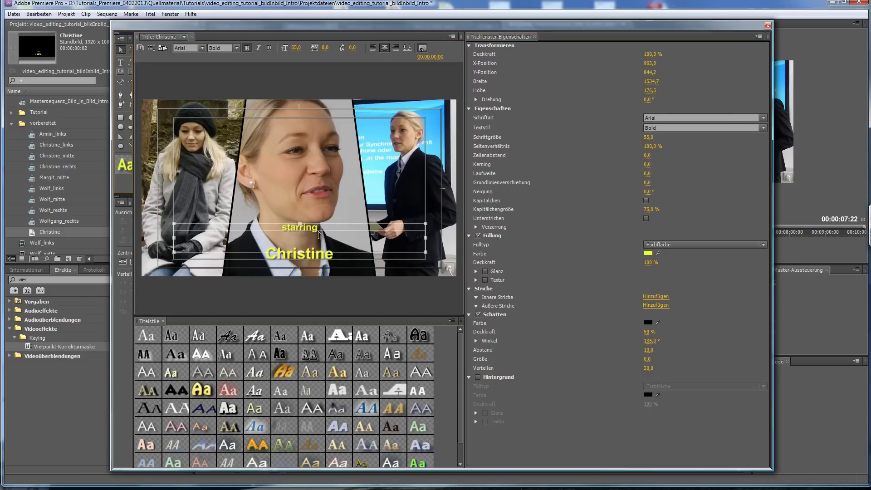
left_click_drag(312, 231, 310, 243)
left_click(265, 217)
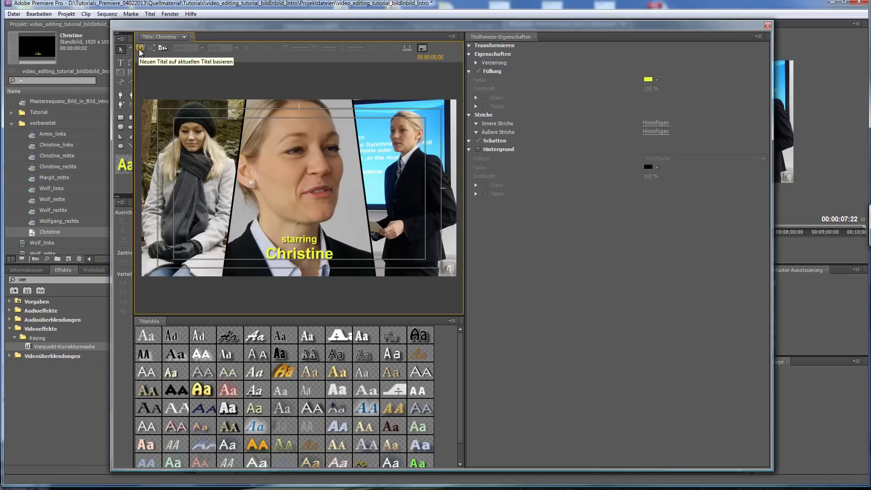
Create a new title based on the current one, named after the second person.
left_click(140, 48)
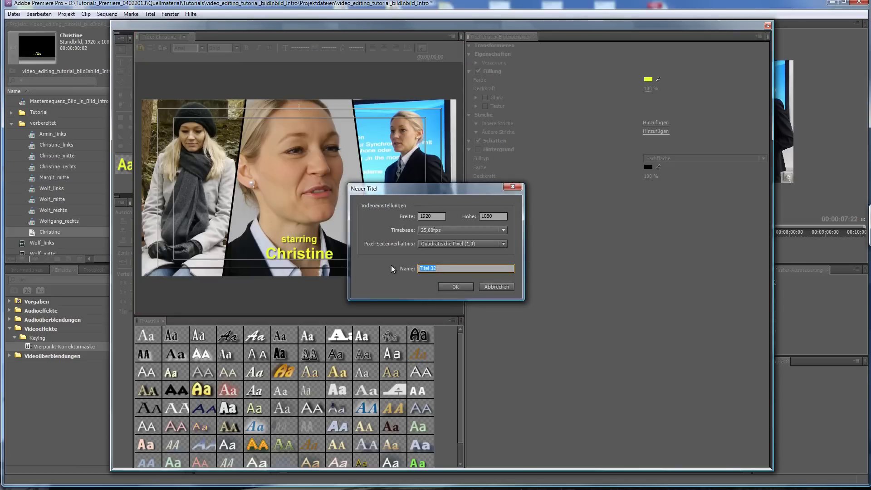
type("Wolfgang")
left_click(450, 285)
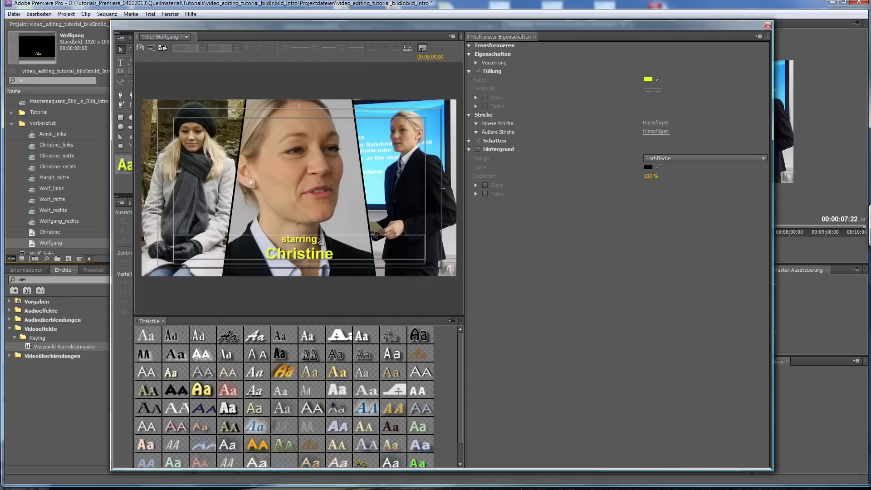
Delete the 'starring' line from the new title.
left_click(121, 62)
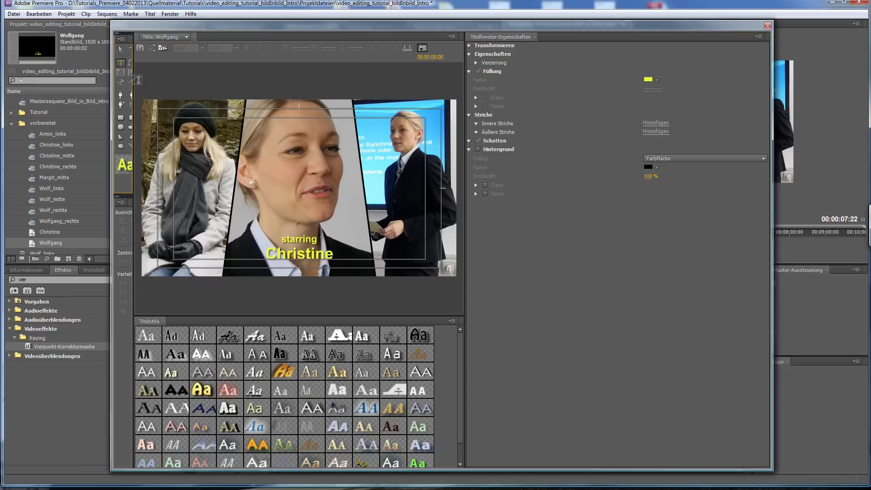
left_click(121, 49)
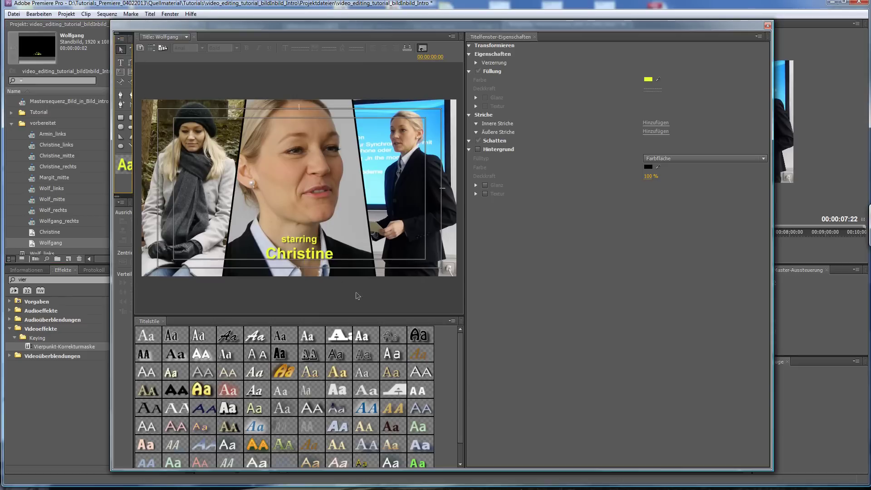
left_click(306, 245)
key("Delete")
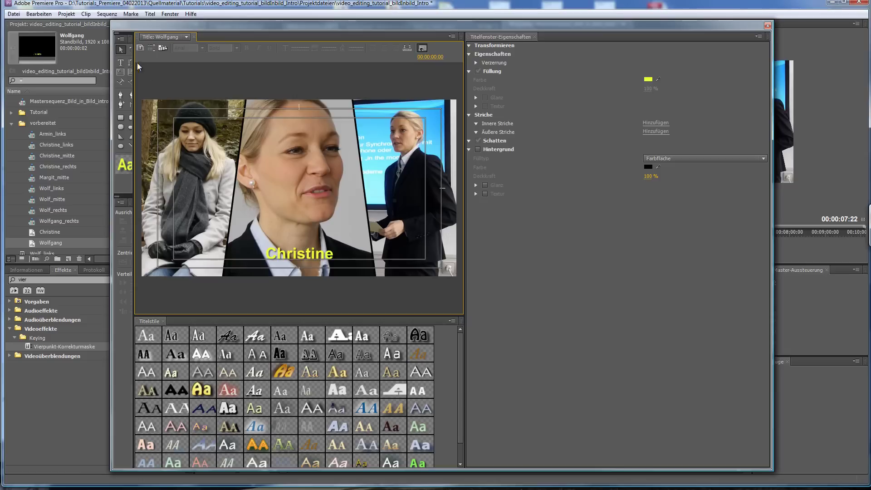
Replace the name text with the second person's name.
left_click(120, 62)
left_click(334, 254)
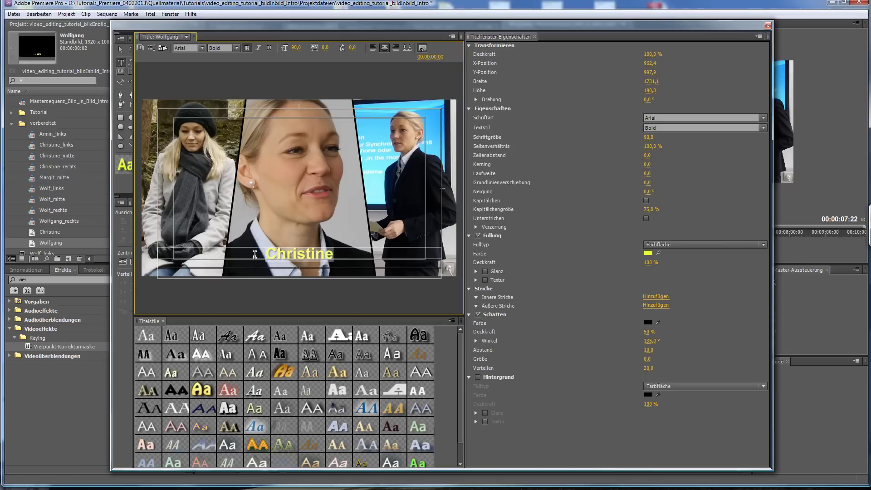
key("ctrl+a")
type("Wolfg")
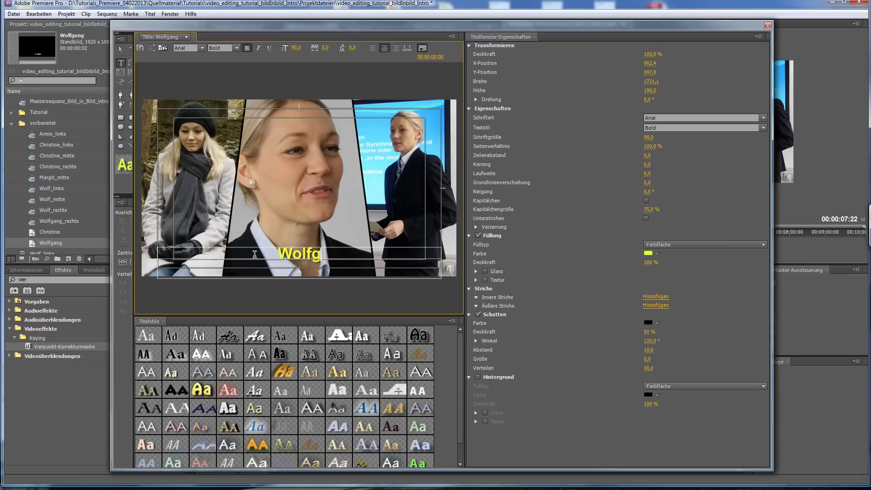
type("ang")
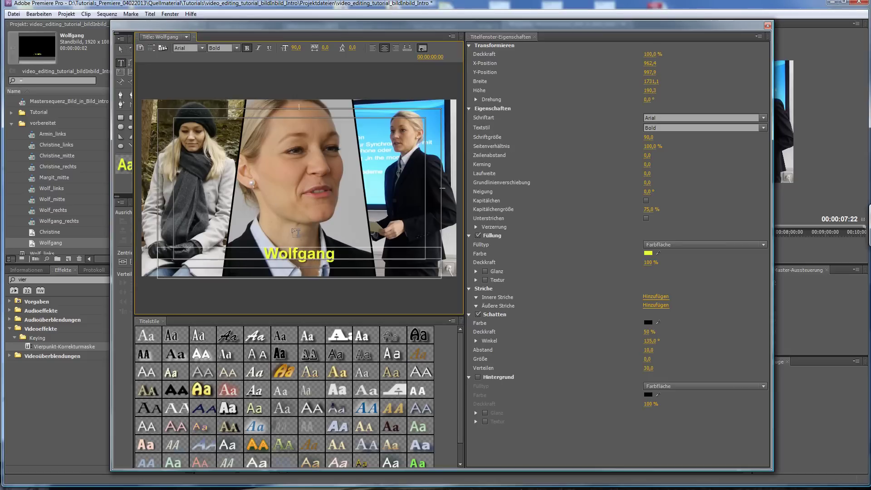
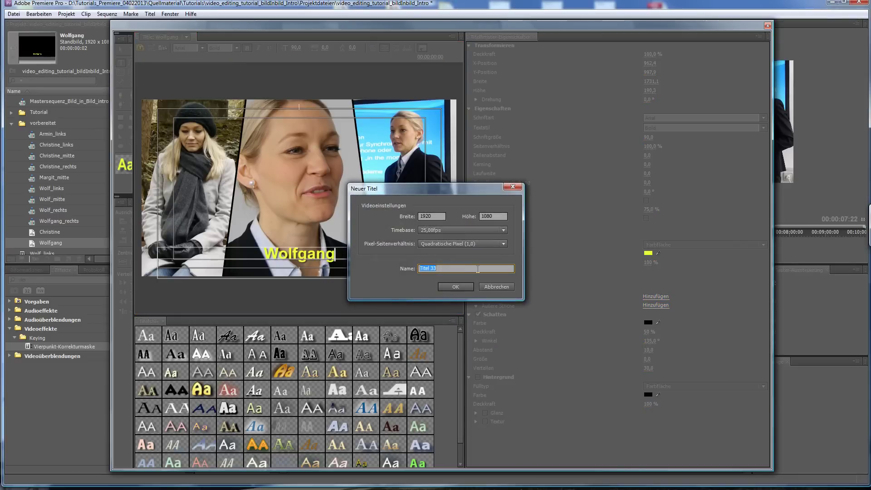
Create a Margit title from the Wolfgang one and change its caption to Margit.
type("Margit")
left_click(452, 285)
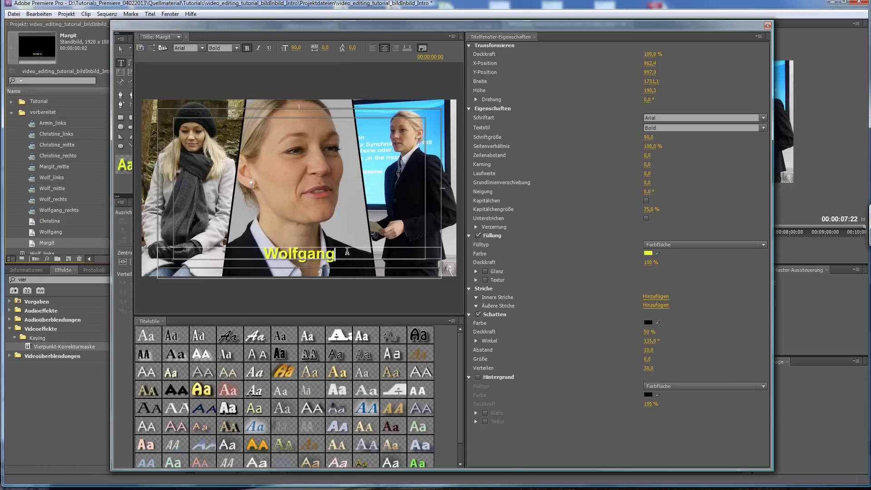
key("ctrl+a")
type("Ma")
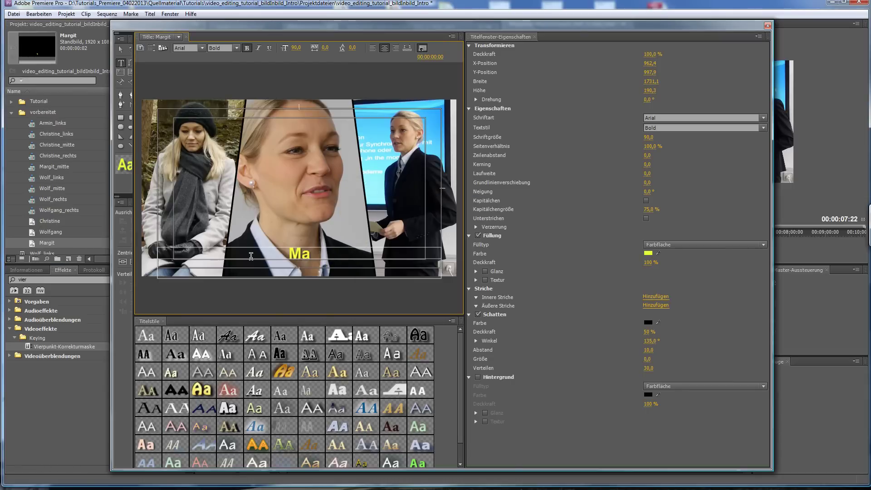
type("rgit")
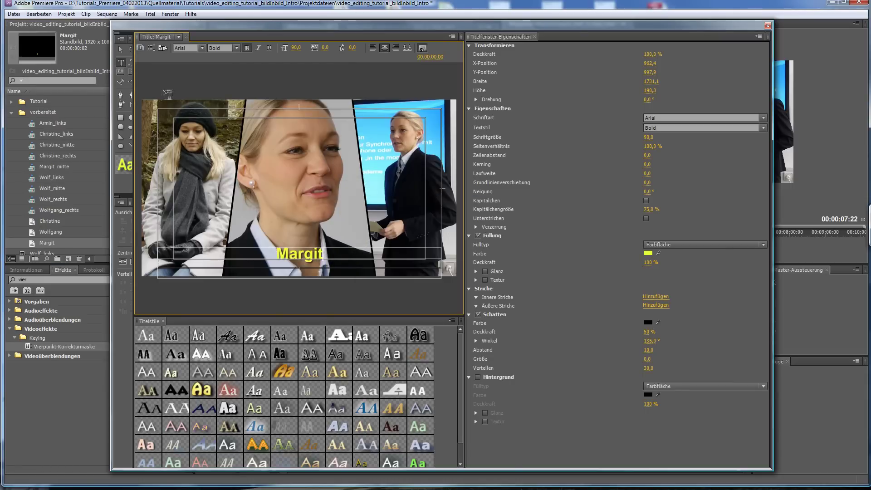
Start another new title based on the current one, named Armin.
left_click(140, 48)
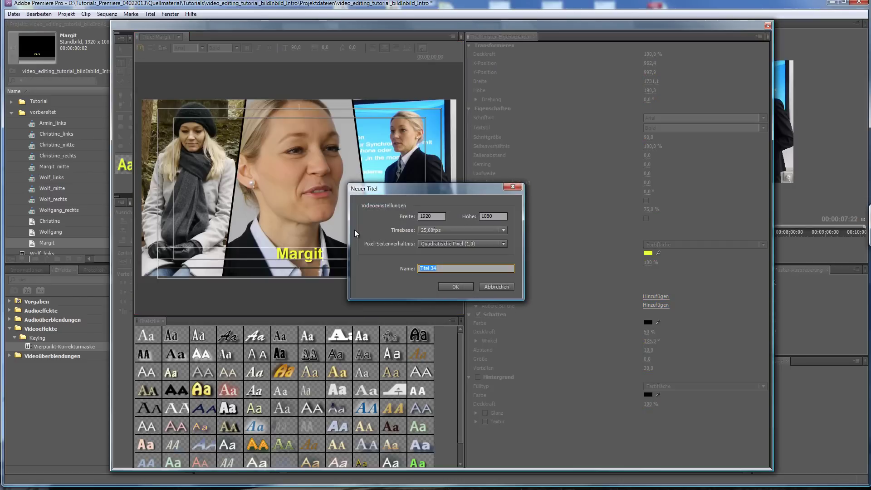
type("Armin")
left_click(454, 287)
Retype the caption as Armin and left-align it, then begin another title based on it.
left_click(322, 254)
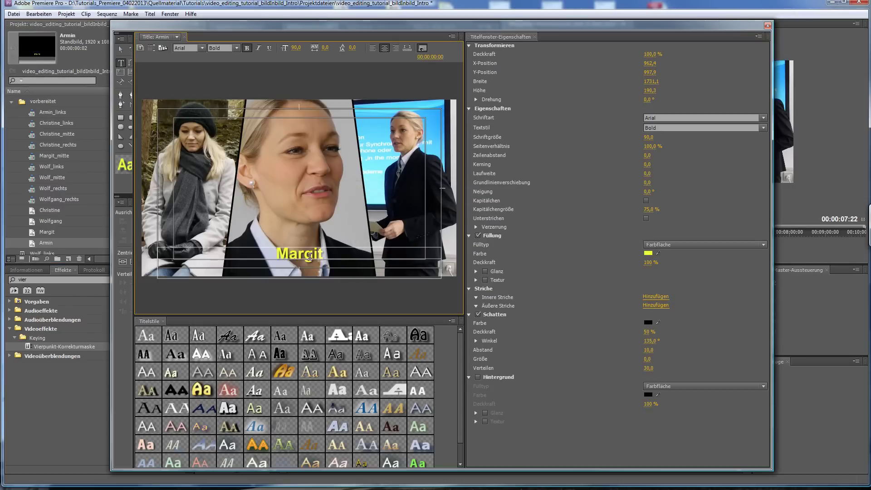
type("Arm")
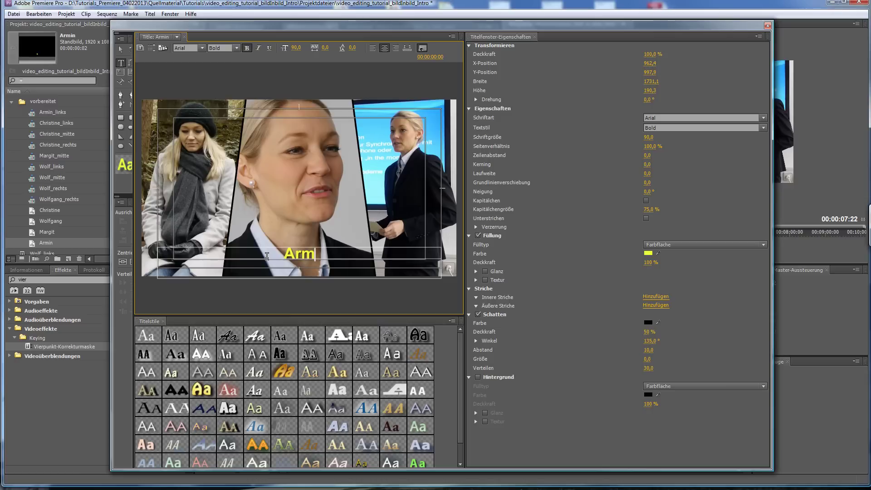
type("in")
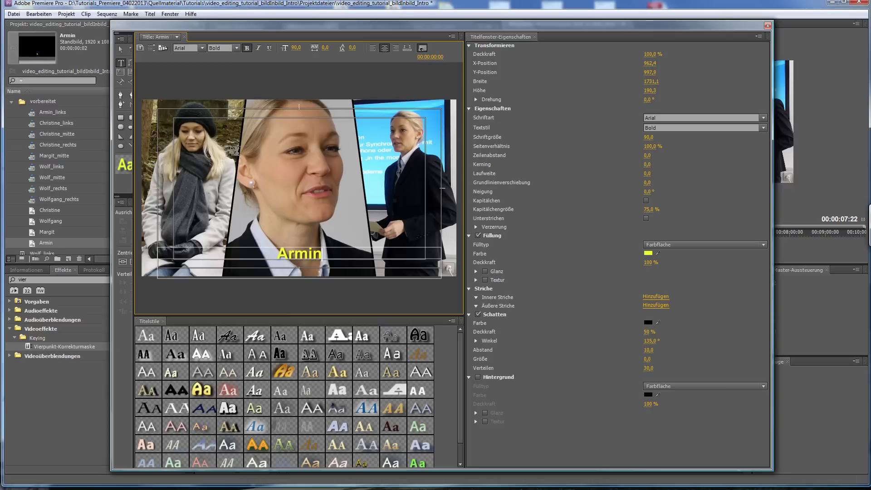
left_click(373, 48)
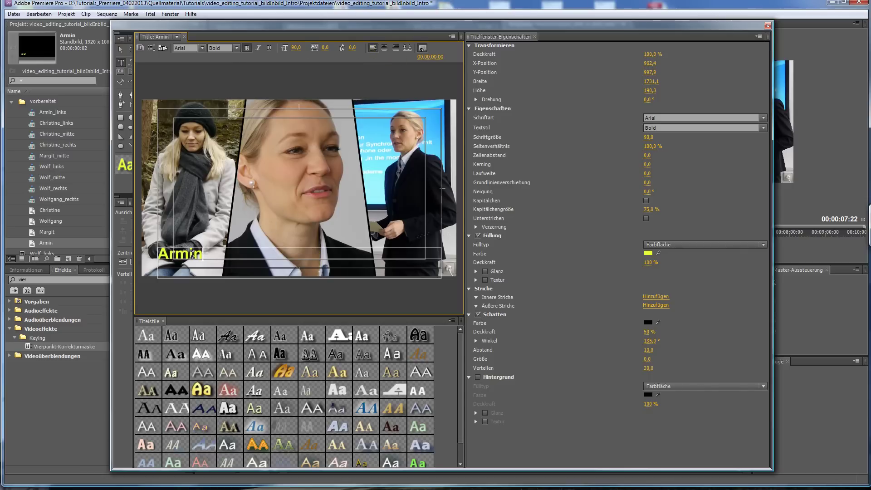
left_click(151, 49)
Create a Wolf title with the caption Wolfgang aligned to the right.
type("W")
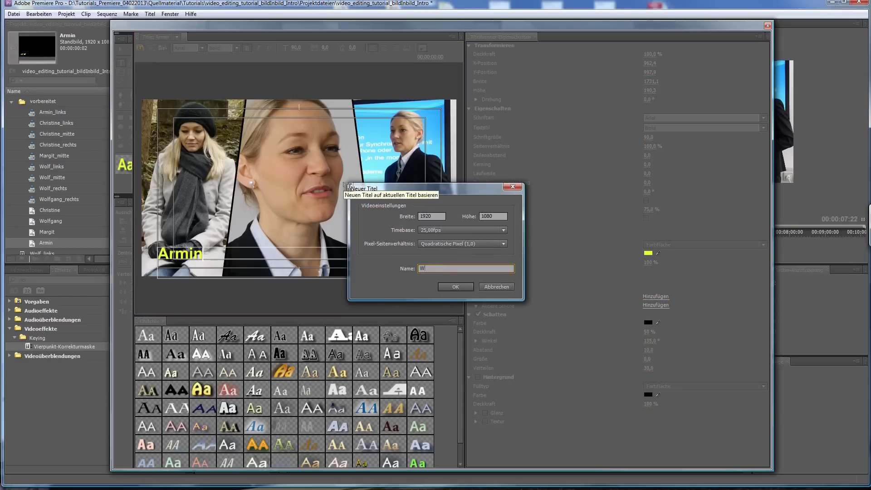
type("olfgang")
left_click(463, 290)
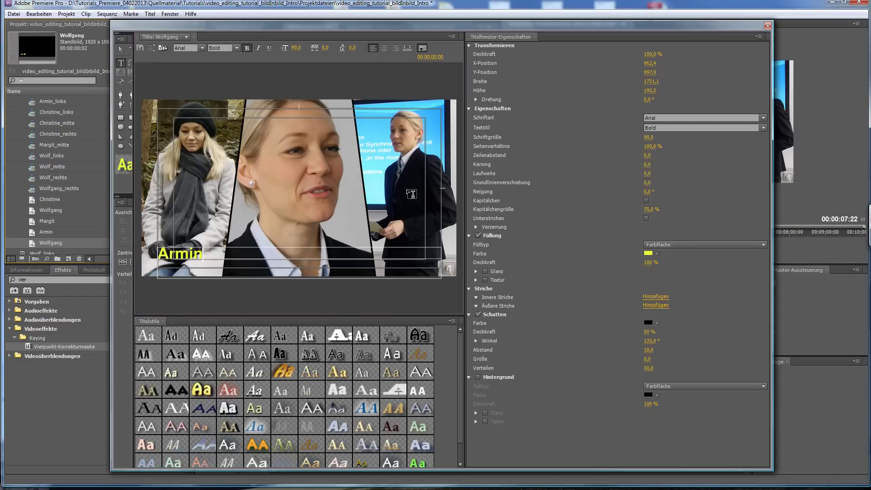
left_click(217, 255)
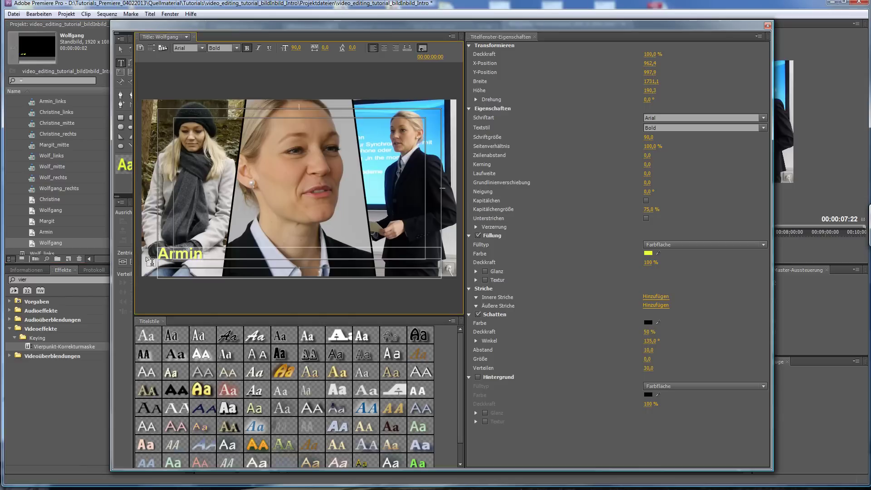
type("Wolfgang")
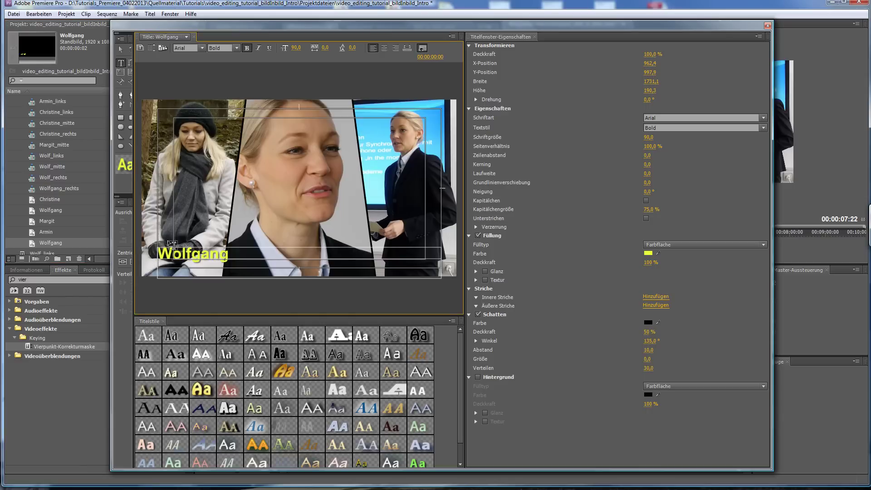
left_click(395, 48)
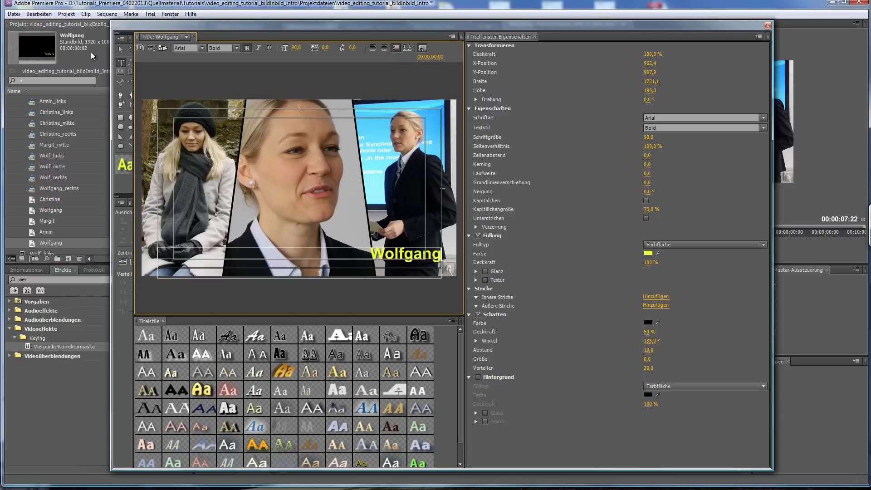
Widen the Wolfgang text box slightly to the right and close the title editor.
left_click(121, 49)
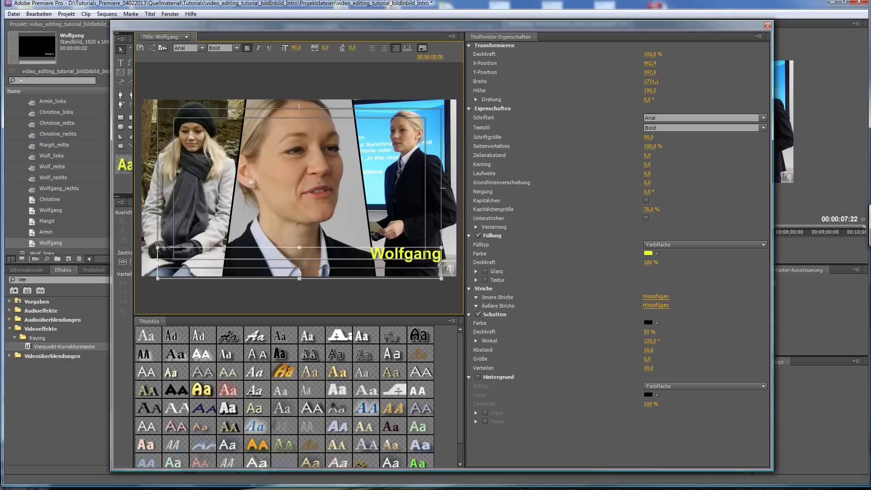
left_click_drag(442, 263, 450, 262)
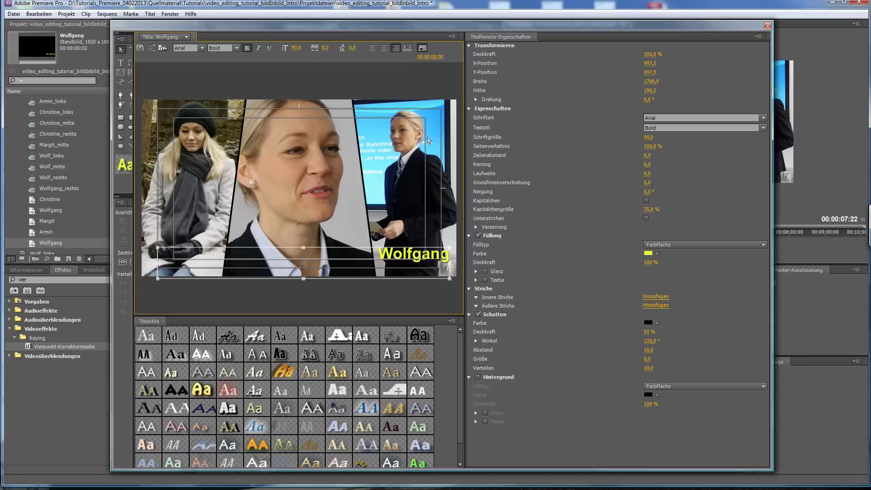
left_click(768, 25)
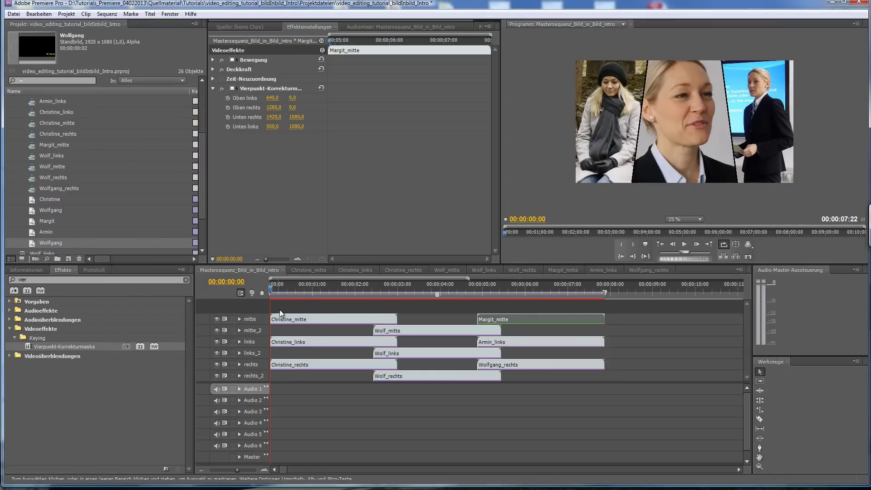
Place the Christine title on Video 2 inside Christine_mitte, then return to the master sequence at 00:00:03:08.
double_click(303, 319)
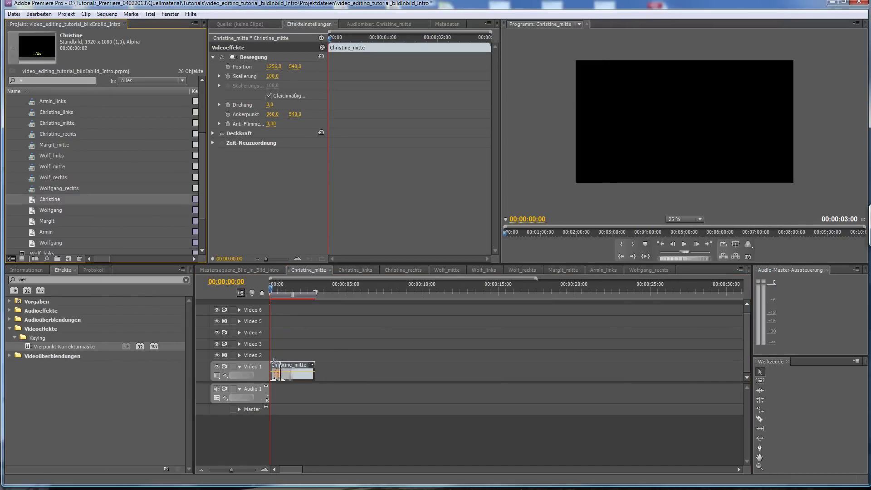
left_click_drag(32, 199, 275, 355)
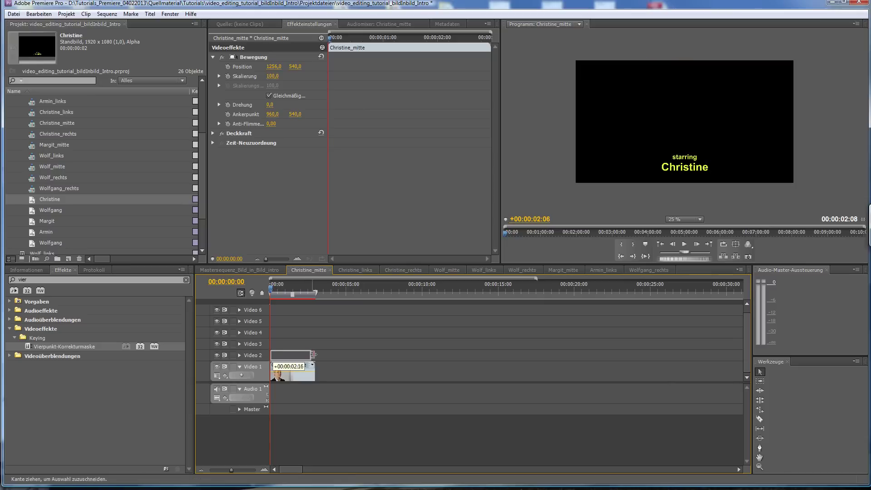
left_click(239, 270)
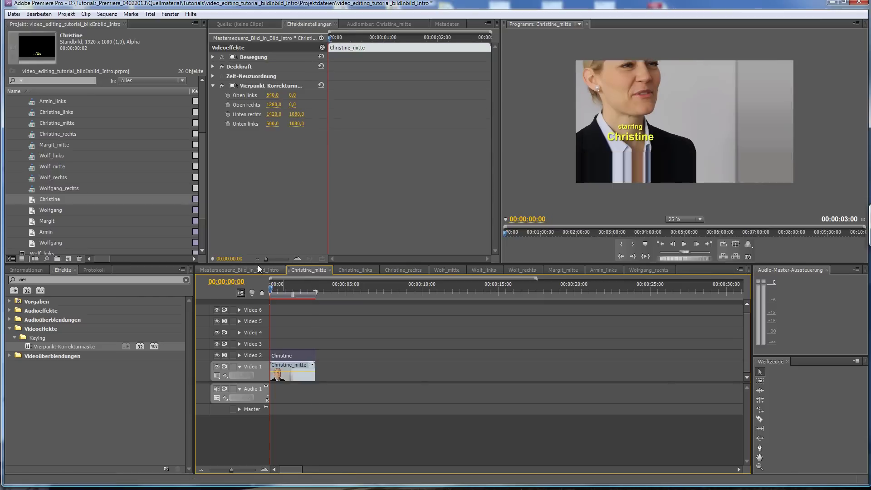
left_click(412, 298)
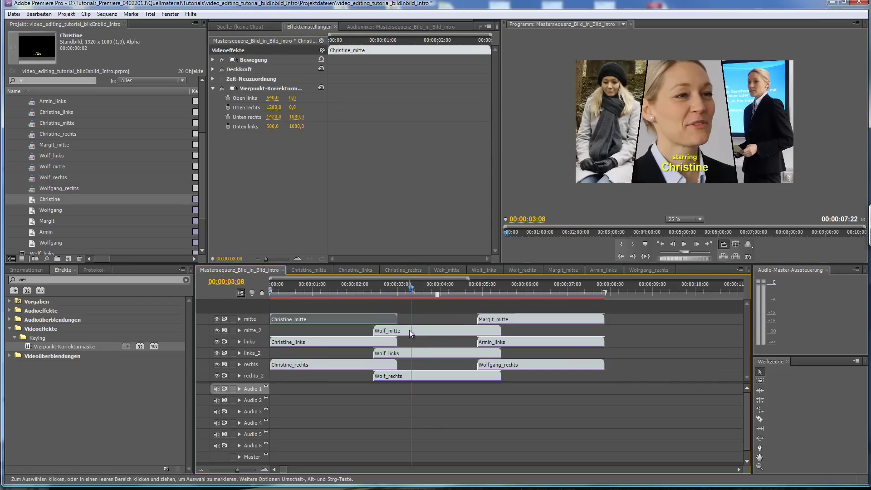
Place the Wolfgang title on Video 2 inside Wolf_mitte and go back to the master sequence.
double_click(410, 334)
left_click(32, 211)
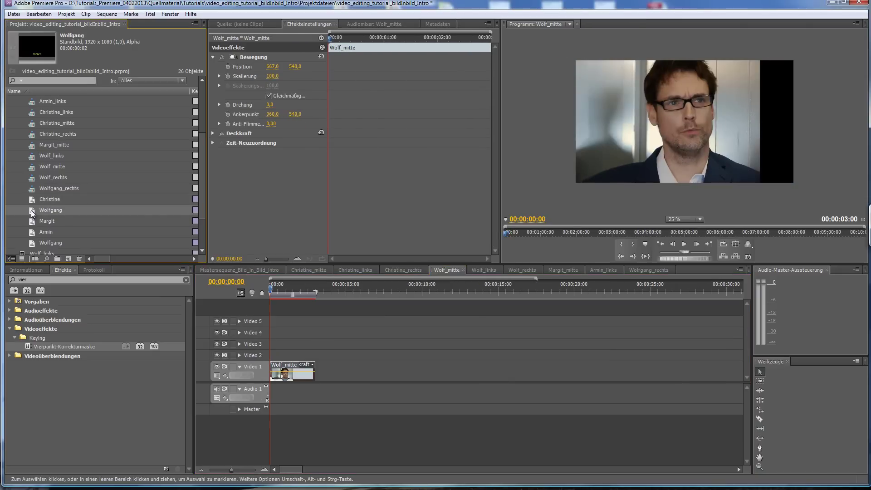
left_click_drag(31, 212, 291, 355)
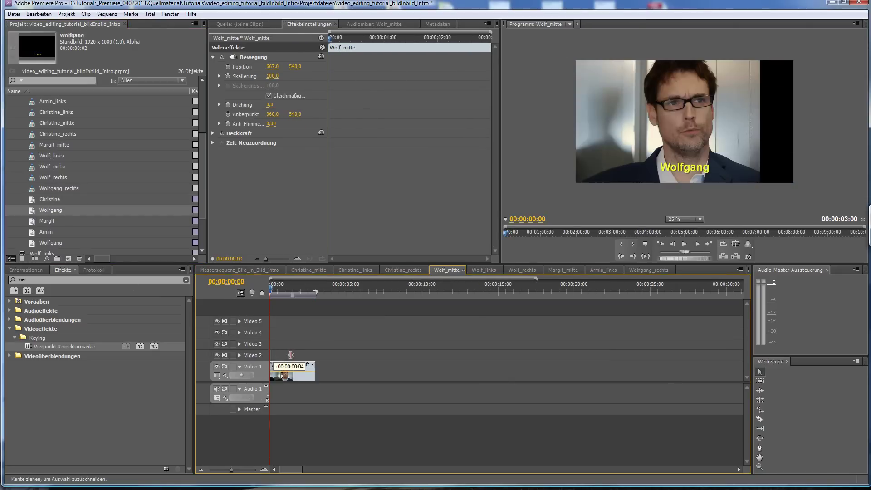
left_click(239, 270)
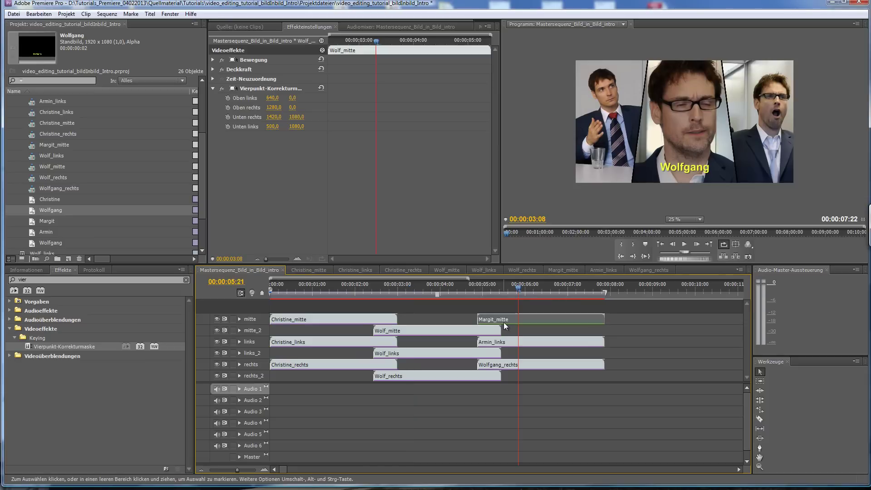
Overlay the Margit, Armin and Wolfgang titles on Margit_mitte, Armin_links and Wolfgang_rechts respectively.
double_click(504, 322)
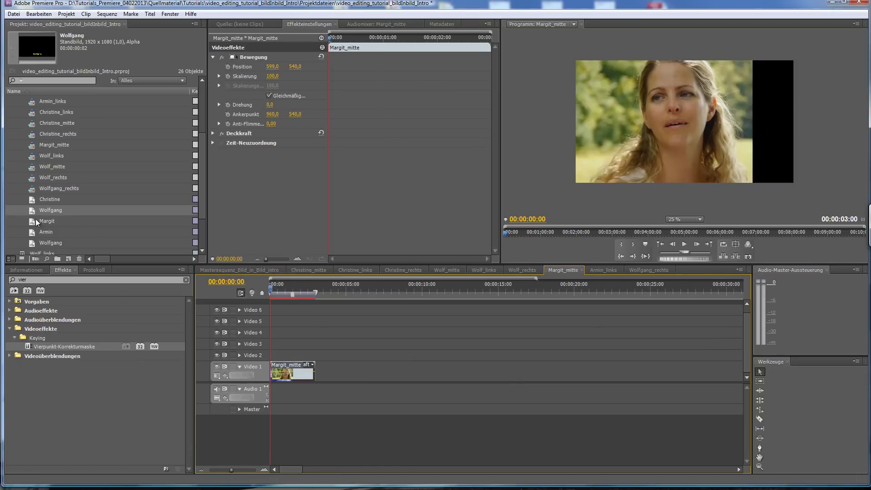
left_click_drag(36, 222, 273, 355)
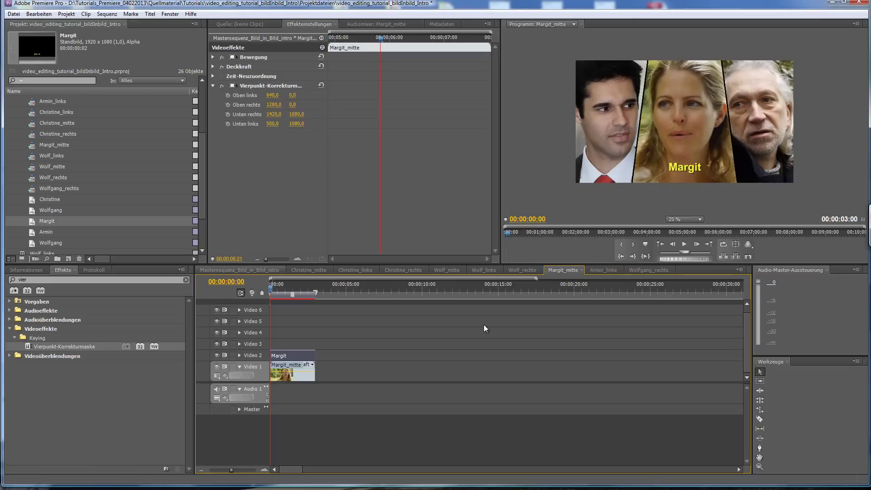
double_click(516, 342)
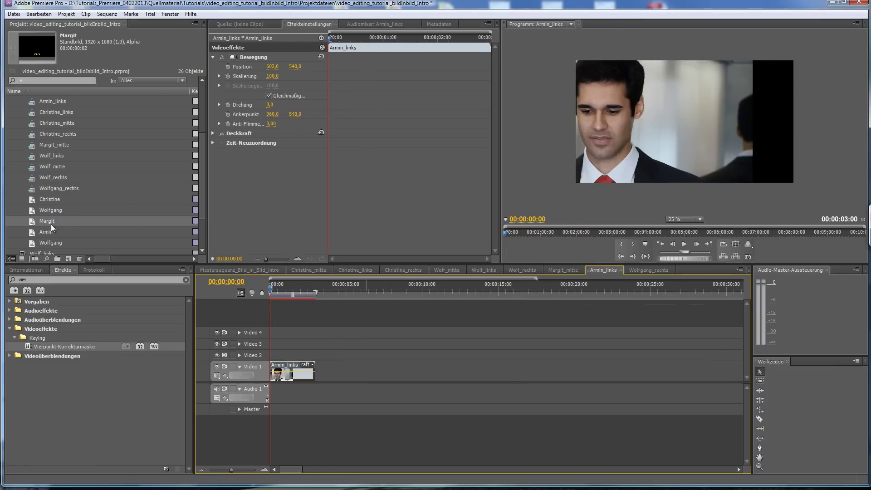
left_click_drag(40, 234, 272, 355)
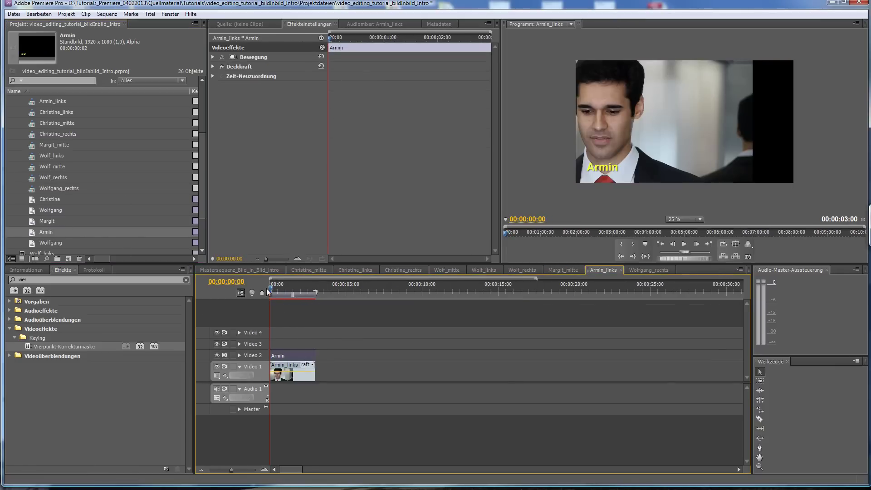
left_click(239, 270)
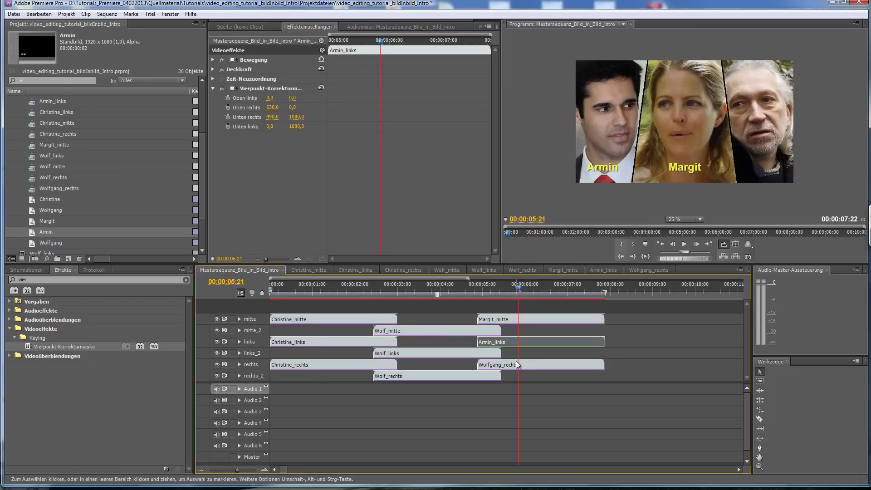
double_click(518, 364)
mouse_move(46, 243)
left_mouse_down()
mouse_move(264, 308)
mouse_move(272, 356)
mouse_move(316, 355)
left_mouse_up()
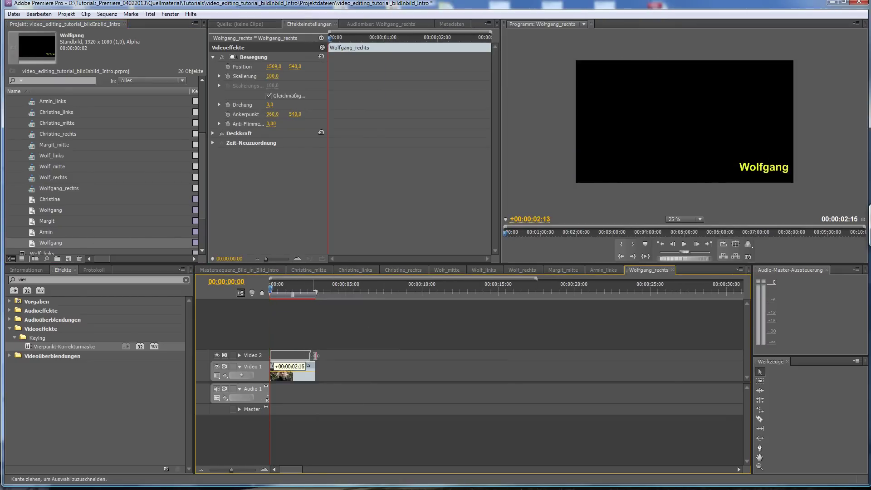
left_click(246, 269)
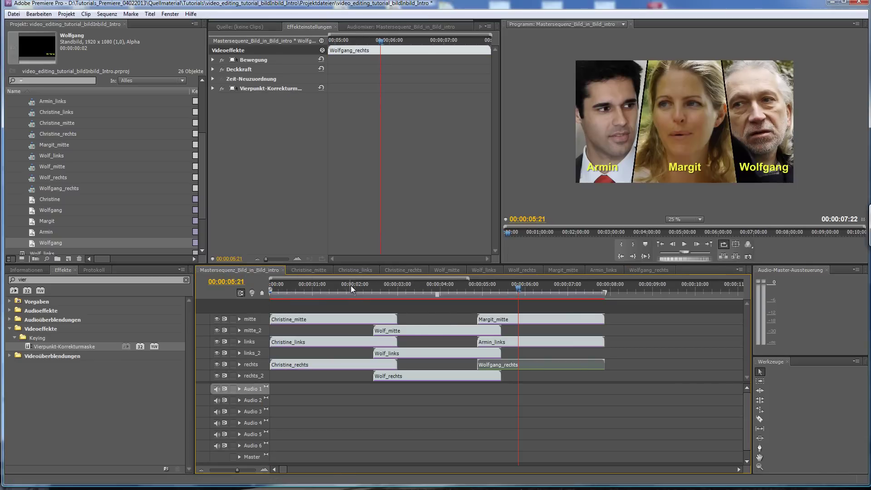
Move the master sequence playhead to 00:00:02:11, where the Christine clips end.
left_click(374, 283)
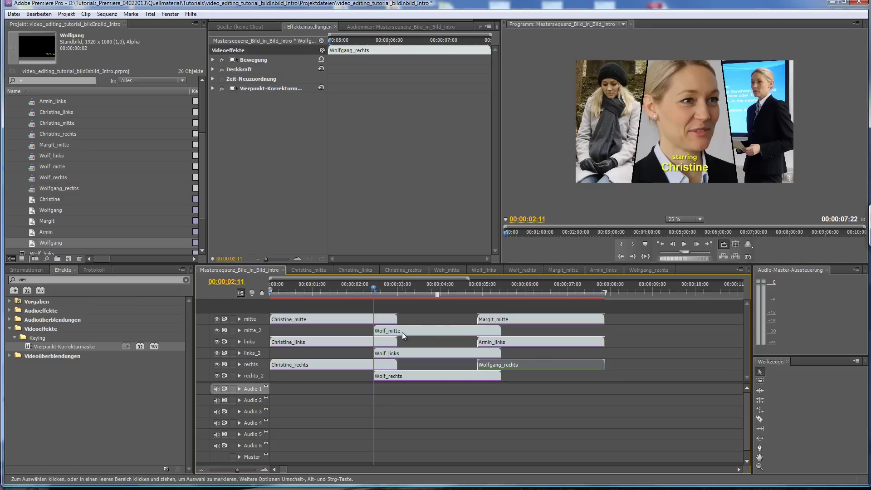
mouse_move(402, 332)
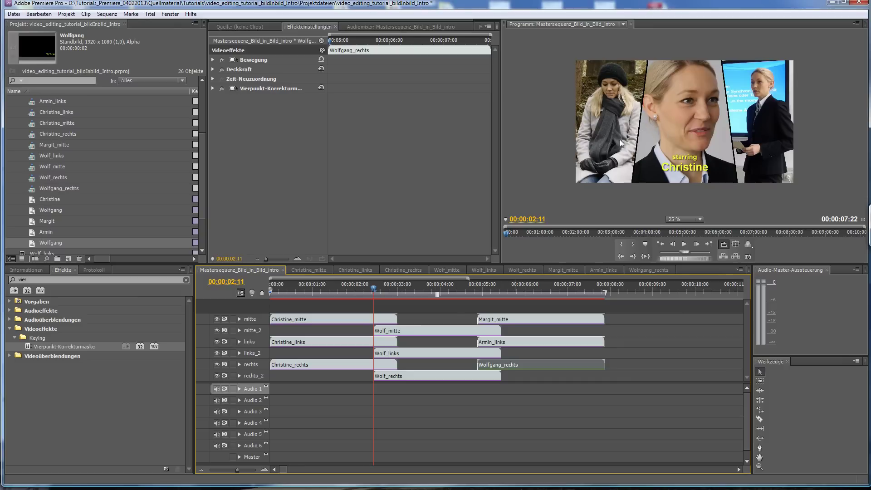
Show Christine_mitte's garbage-matte handles, start corner keyframes at 00:00:02:11, then go to 00:00:02:24.
left_click(383, 323)
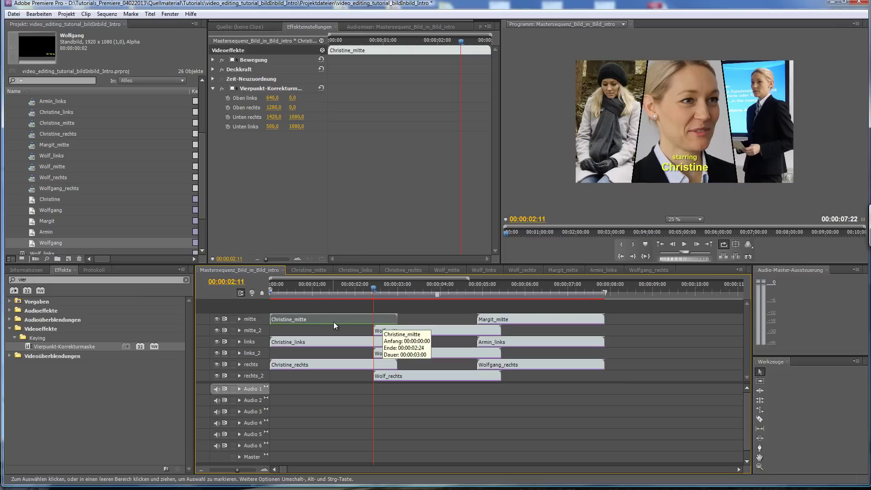
left_click(267, 88)
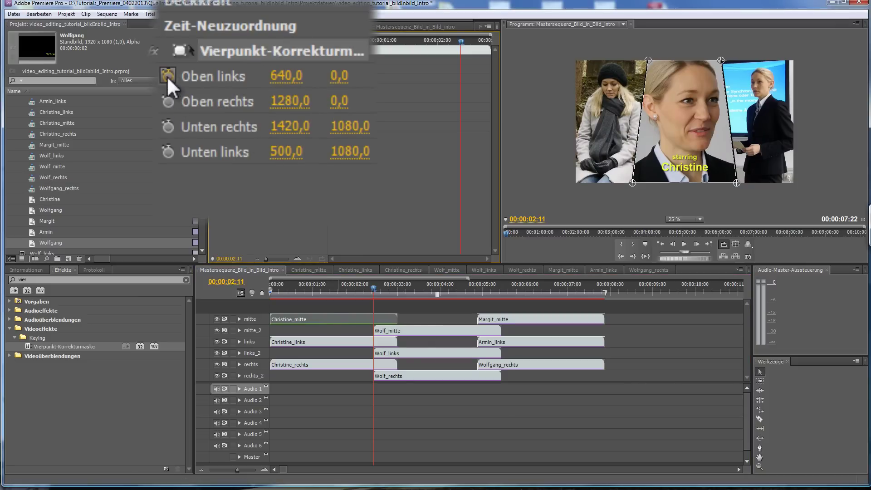
left_click(168, 150)
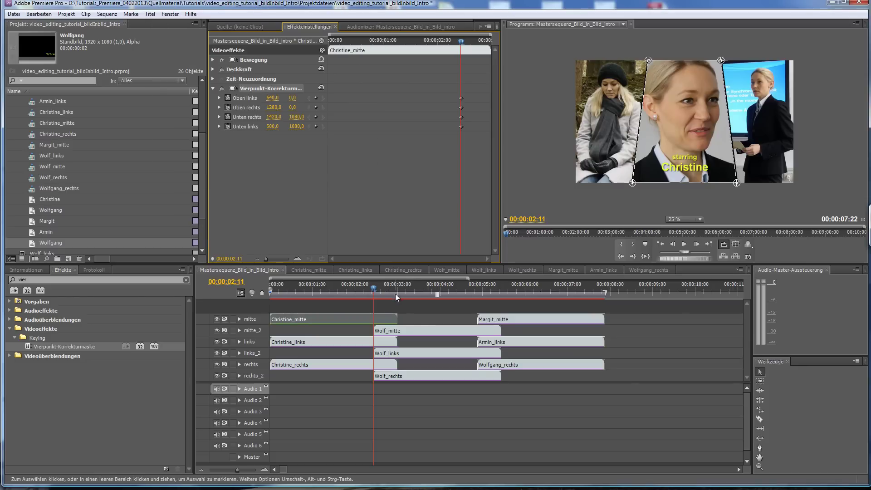
left_click(398, 290)
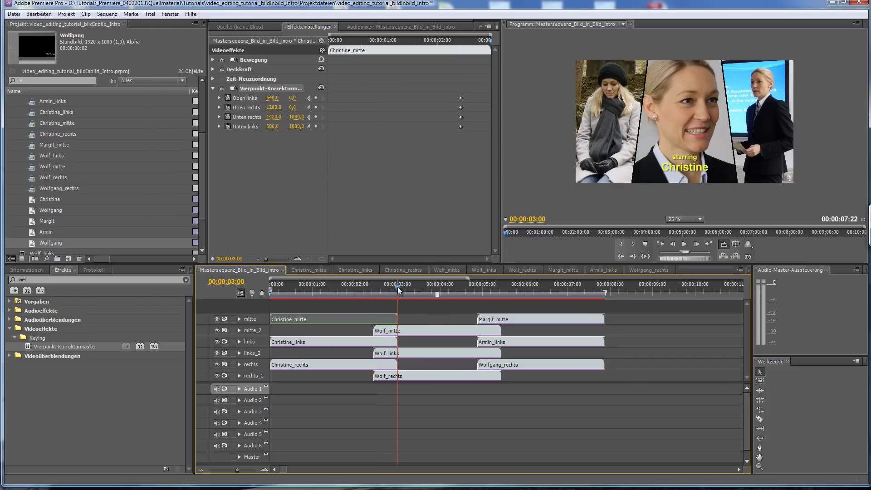
key("Left")
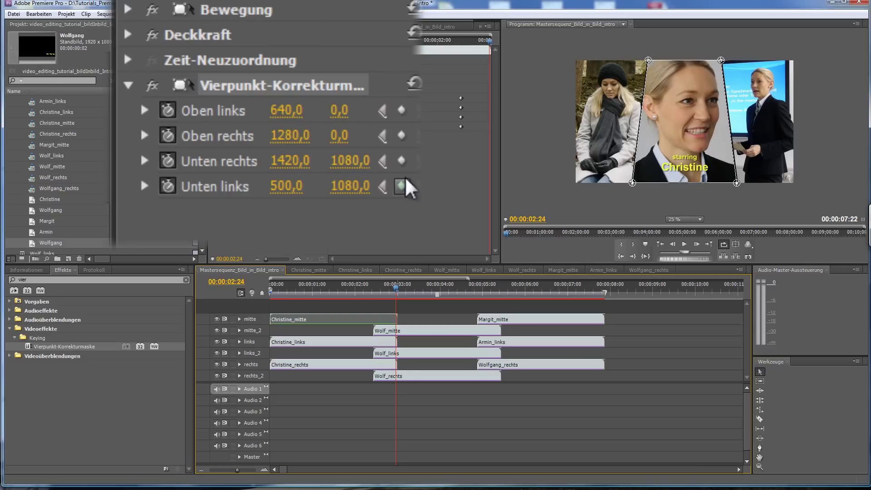
At 00:00:02:24, set Unten rechts to 1280/0 and Unten links to 640/0.
left_click(401, 161)
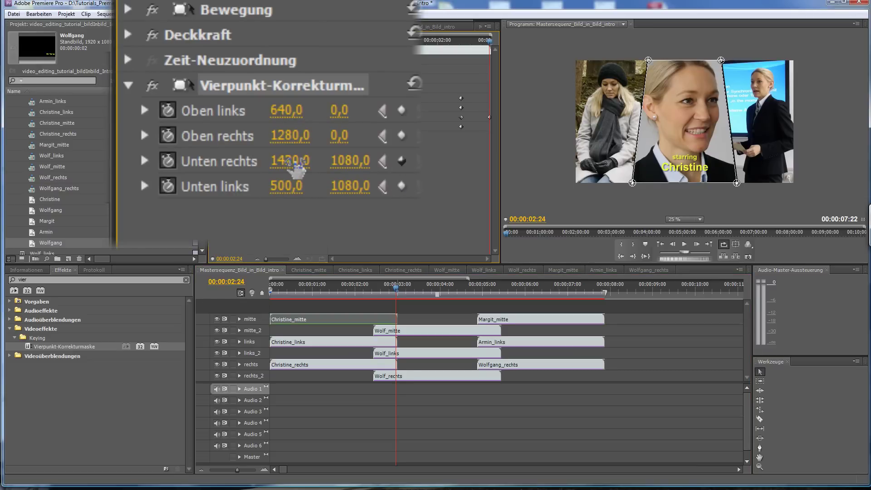
left_click(294, 162)
type("12")
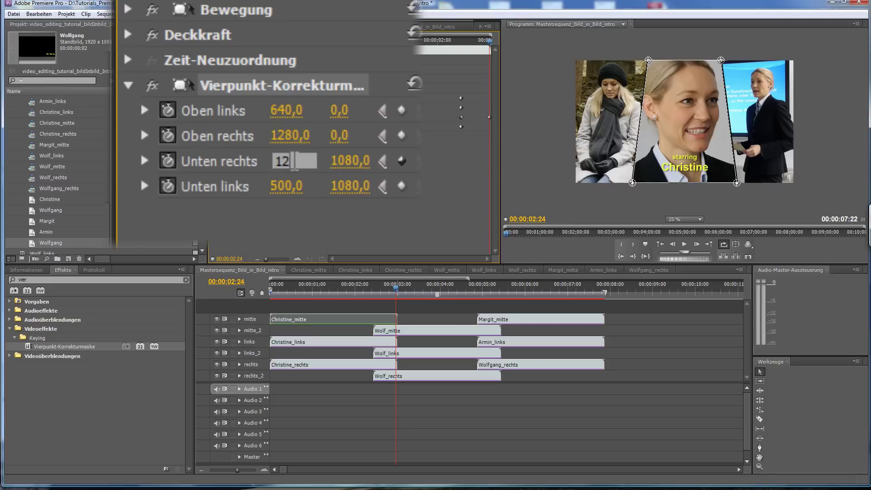
type("80")
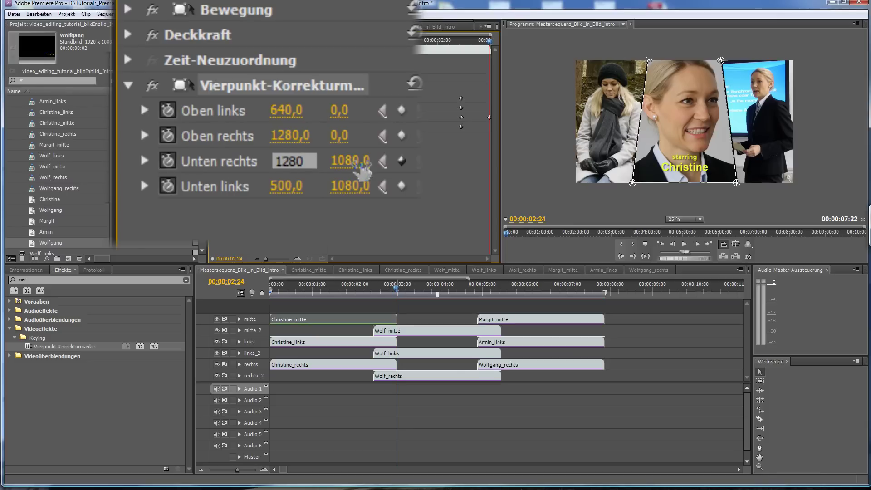
left_click(361, 163)
type("0")
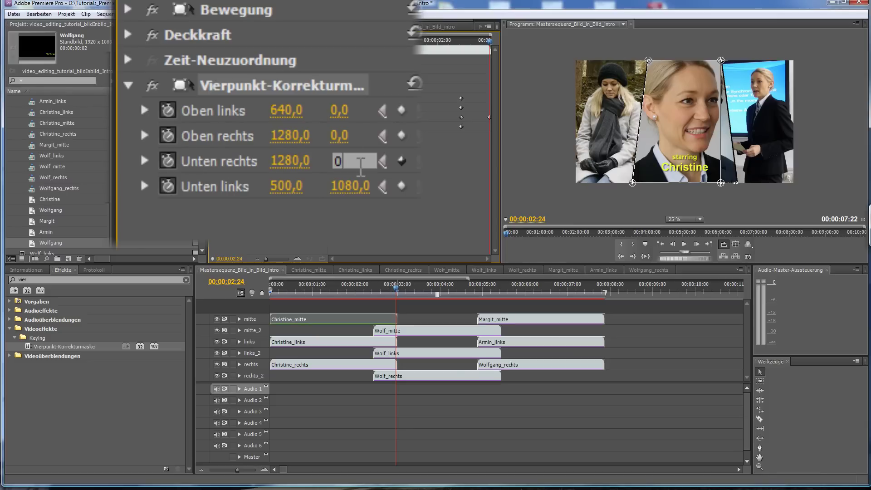
key("Return")
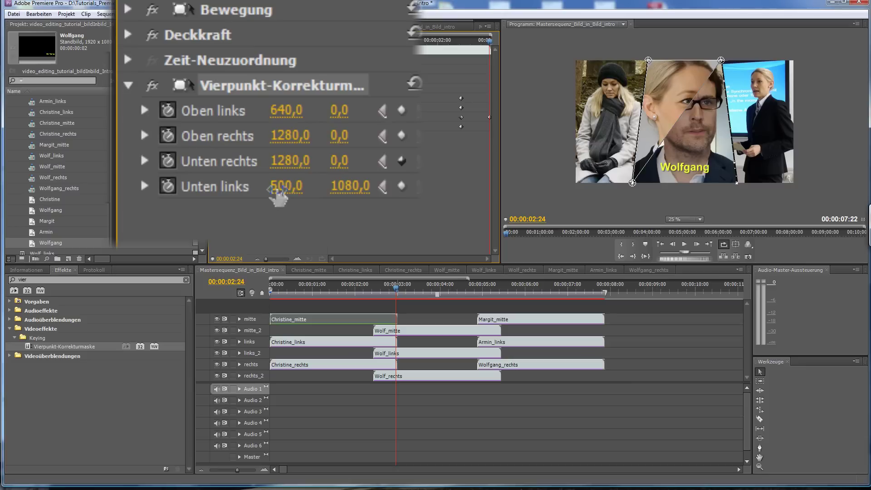
left_click(281, 187)
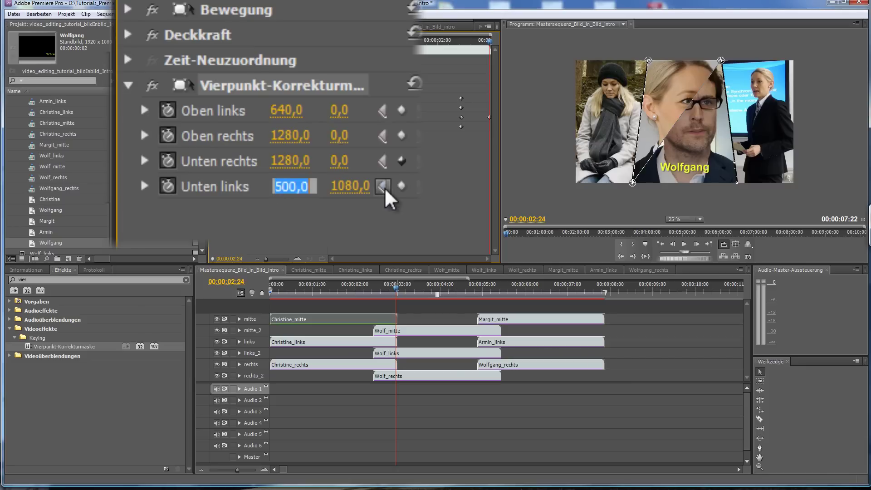
type("640")
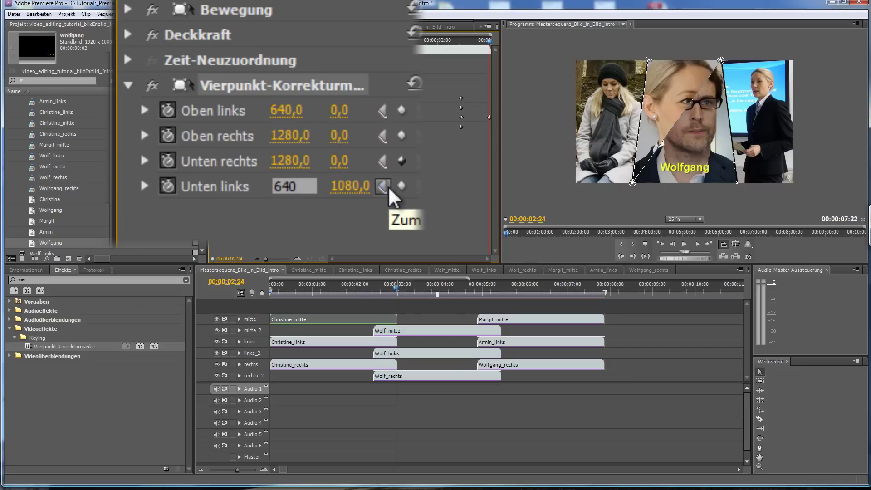
left_click(348, 185)
type("0")
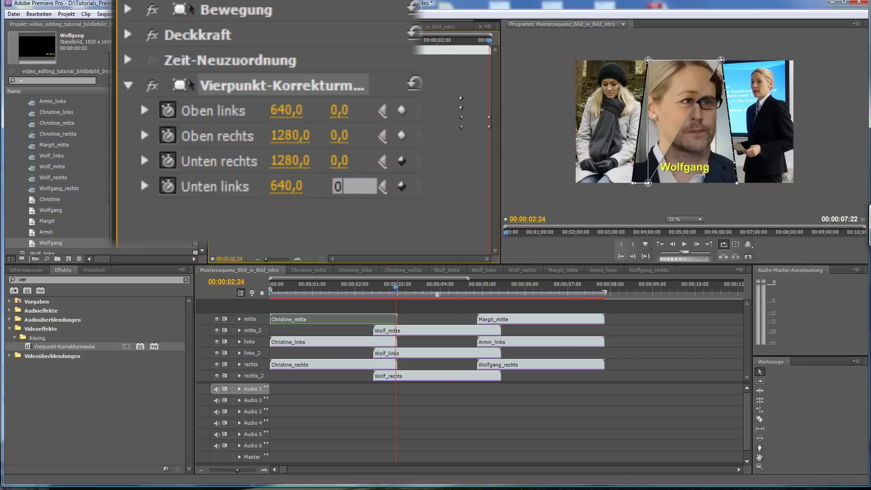
key("Return")
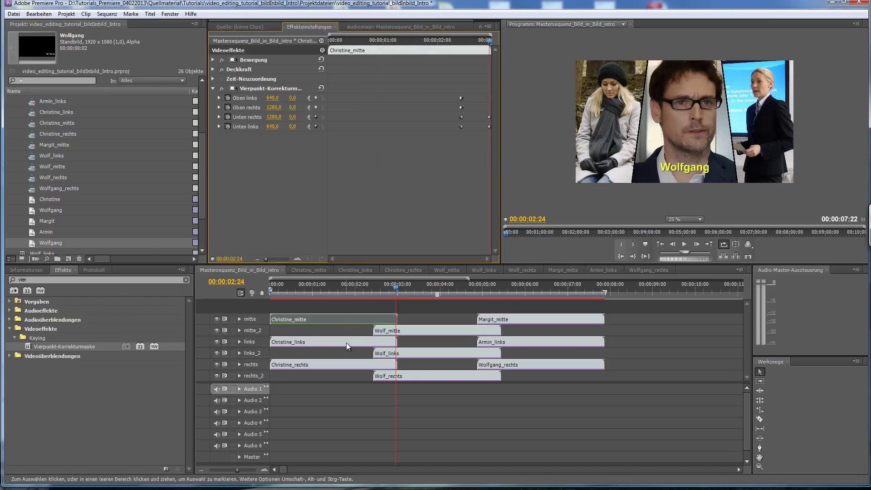
Select Christine_links and start Oben links and Unten links corner keyframes at 00:00:02:11.
left_click(344, 341)
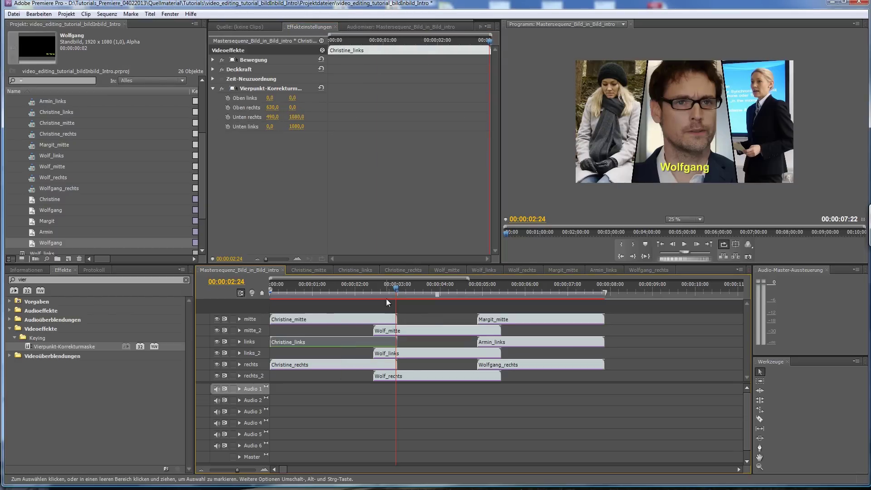
key("Up")
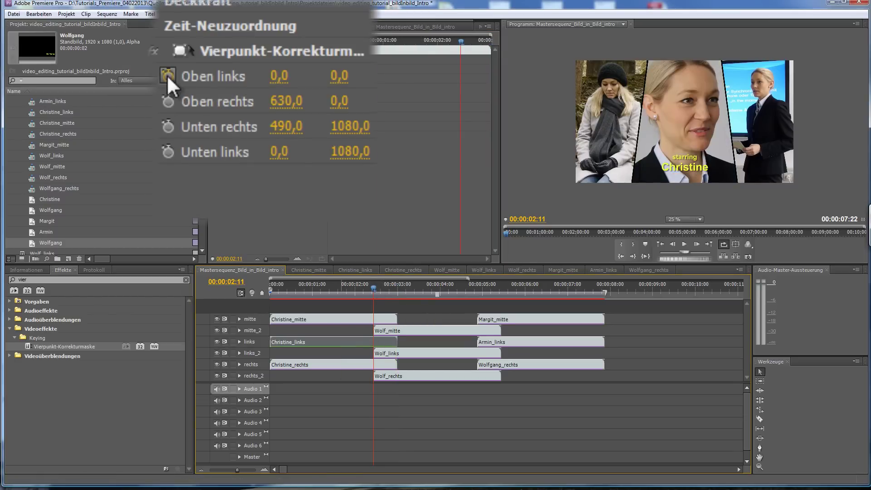
left_click(168, 75)
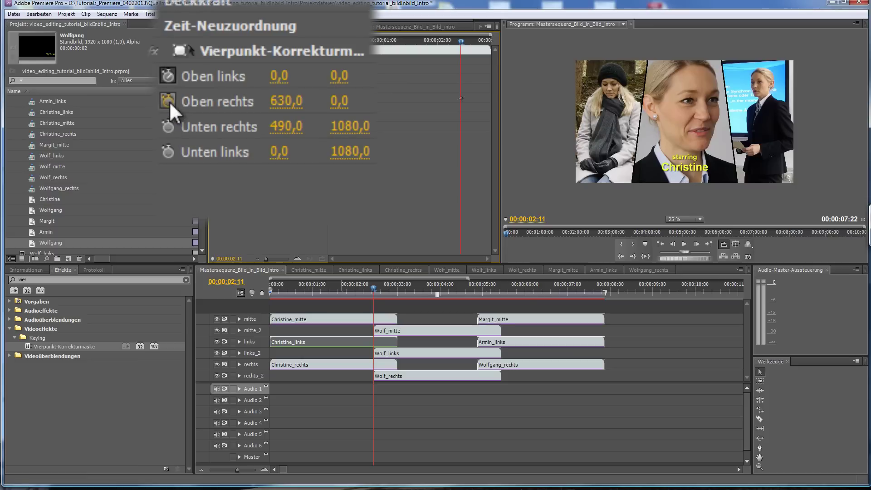
left_click(163, 157)
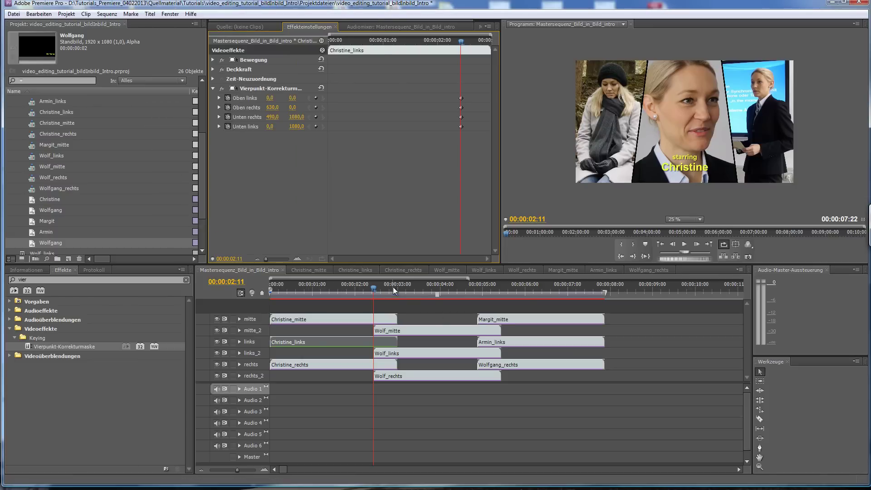
Add Oben links and Oben rechts keyframes at 00:00:02:24.
left_click_drag(393, 288, 395, 287)
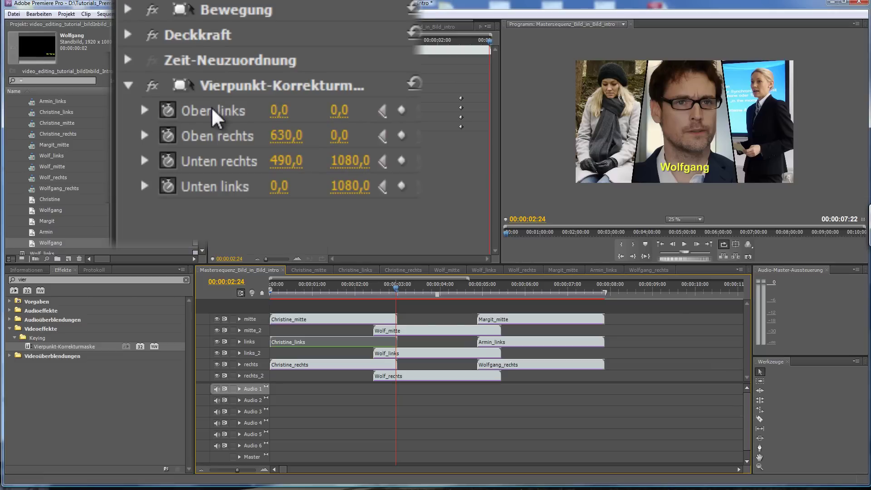
left_click(401, 110)
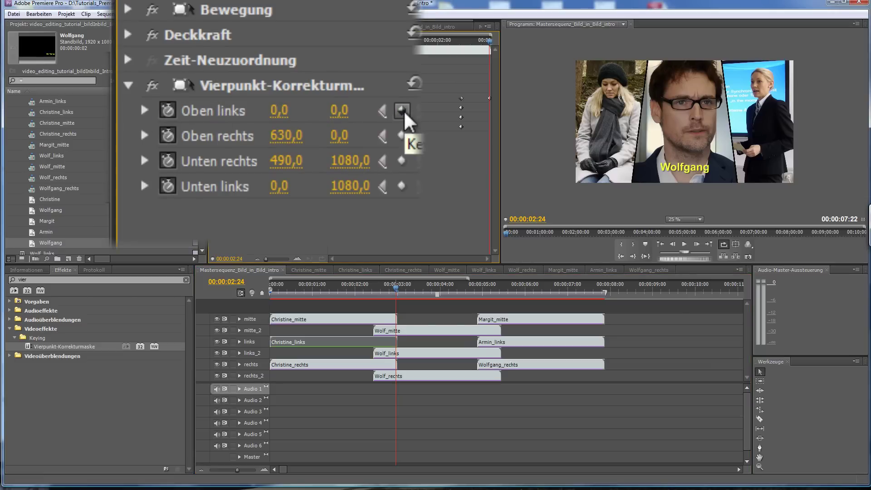
left_click(402, 136)
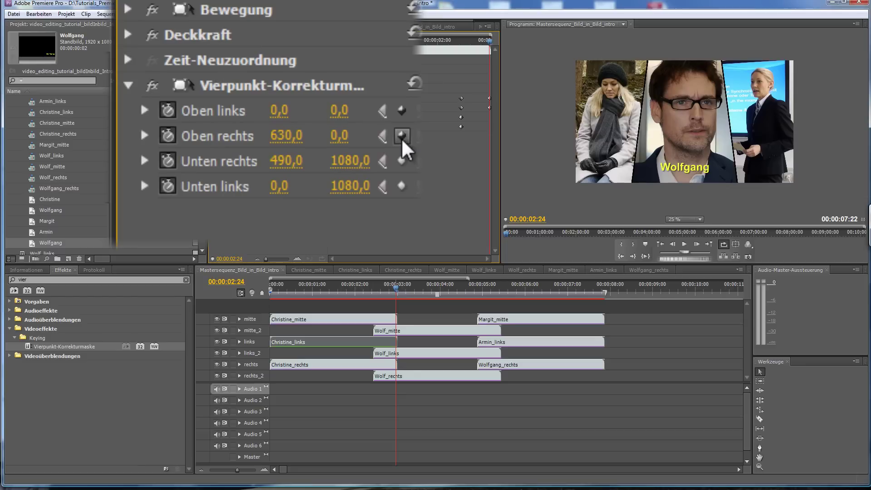
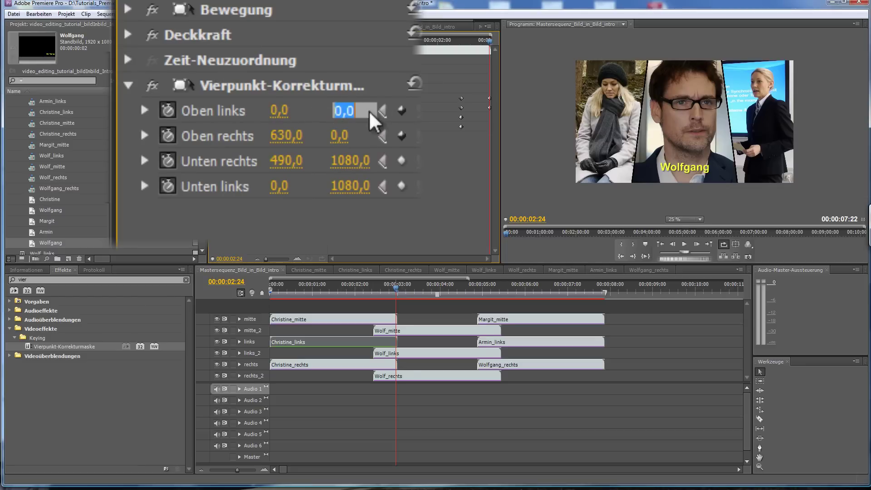
At 00:00:02:24 set Christine_links' matte Oben links Y to 1080 and Oben rechts to 490/1080.
type("1080")
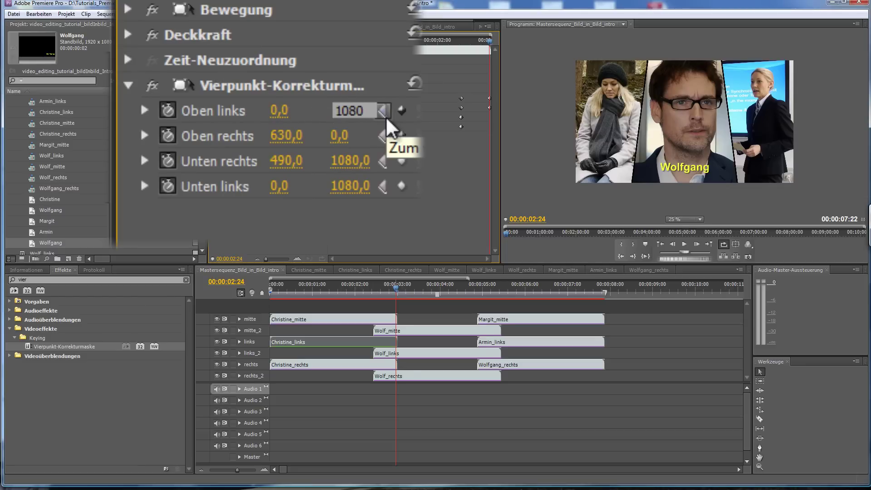
left_click(297, 135)
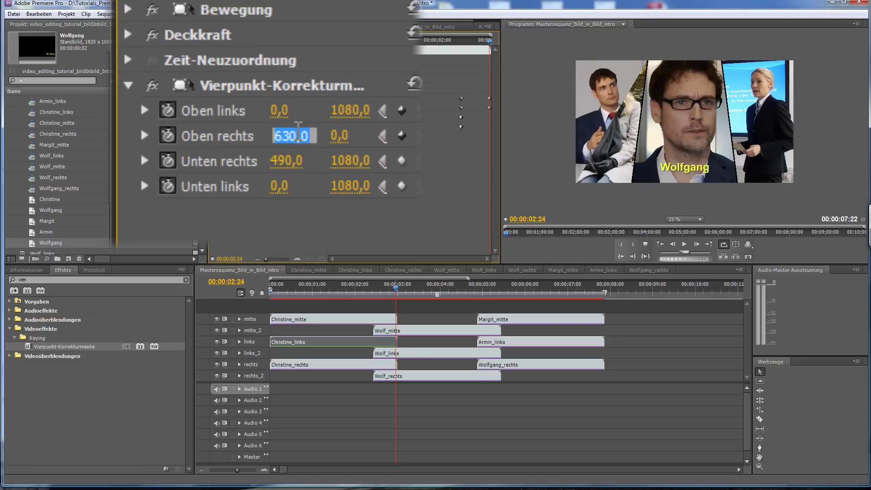
type("49")
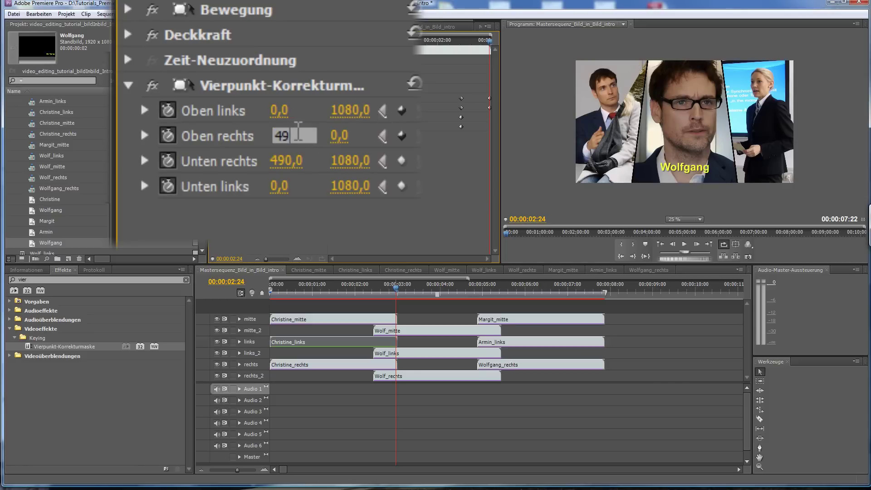
type("0")
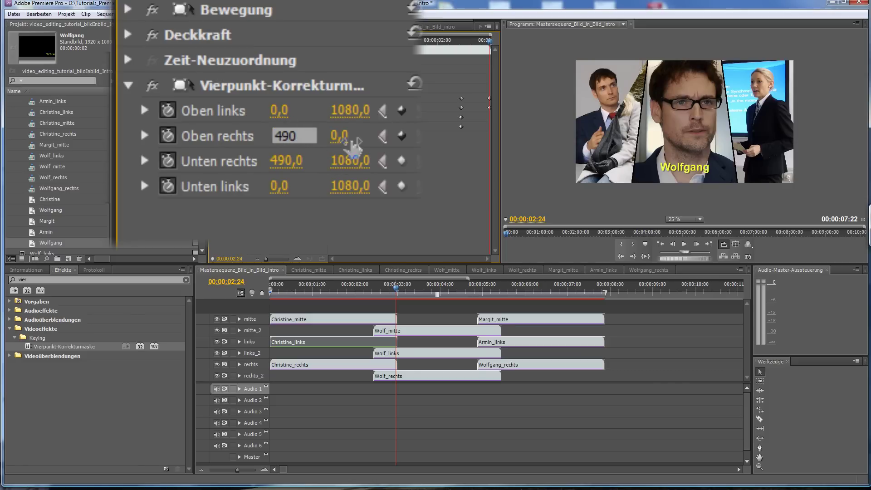
left_click(344, 135)
type("1080")
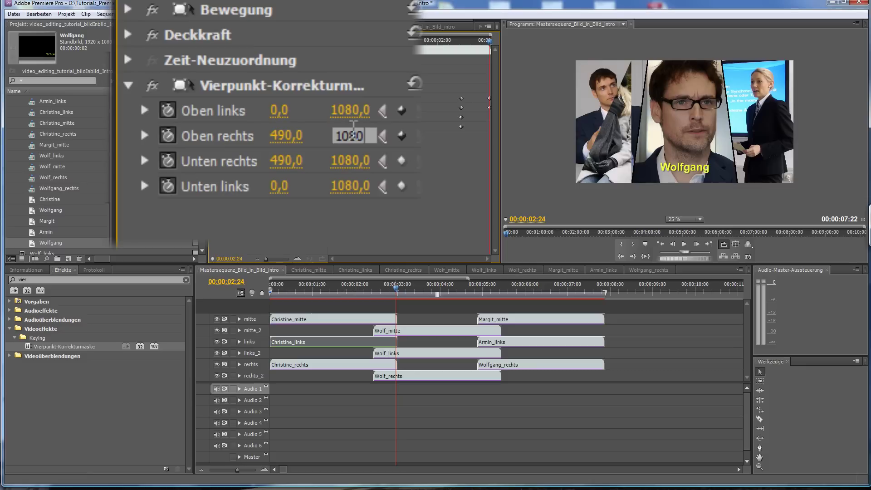
key("Return")
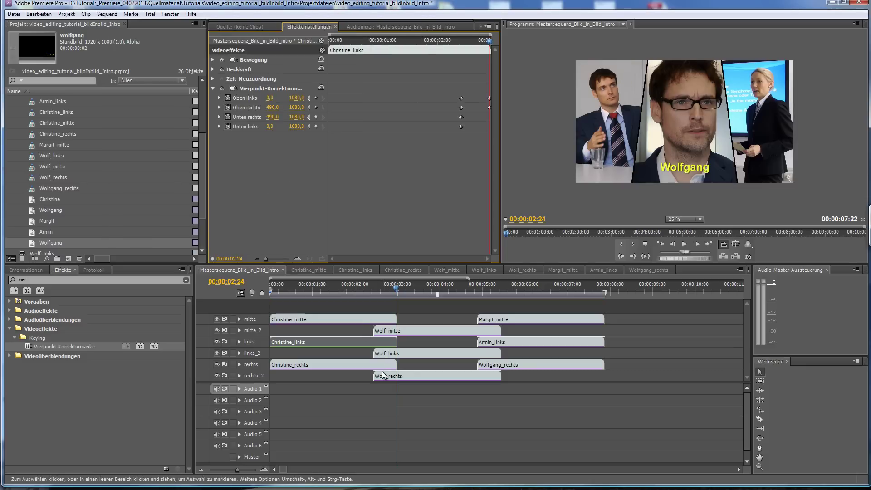
left_click(374, 364)
Select Christine_rechts and set starting keyframes on all four Vierpunkt-Korrekturmaske corners at 00:00:02:11.
left_click(374, 287)
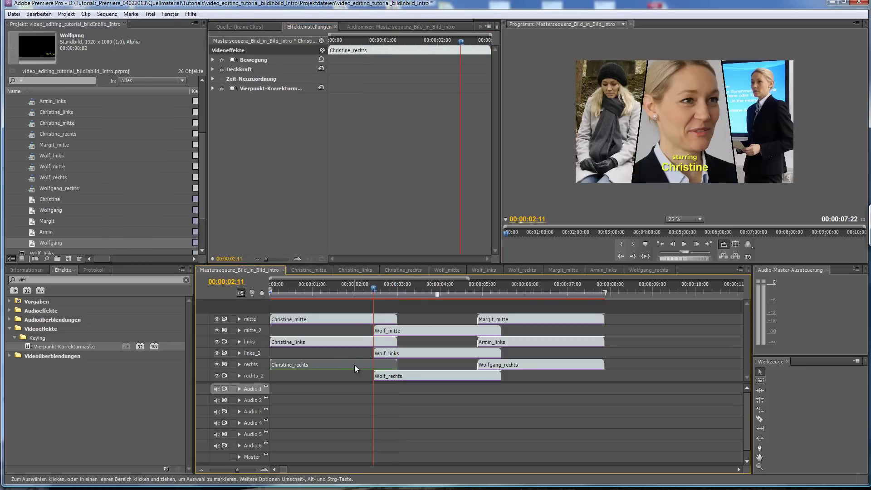
left_click(213, 88)
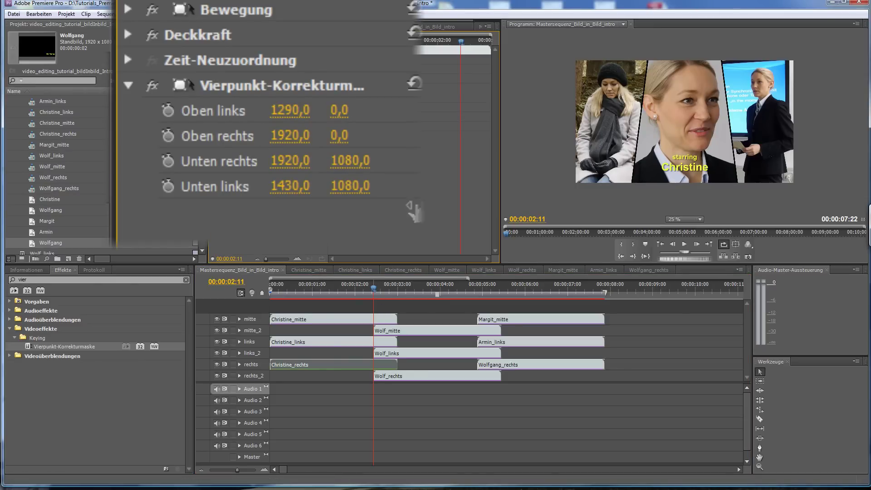
left_click(167, 110)
left_click(167, 136)
left_click(168, 161)
left_click(168, 186)
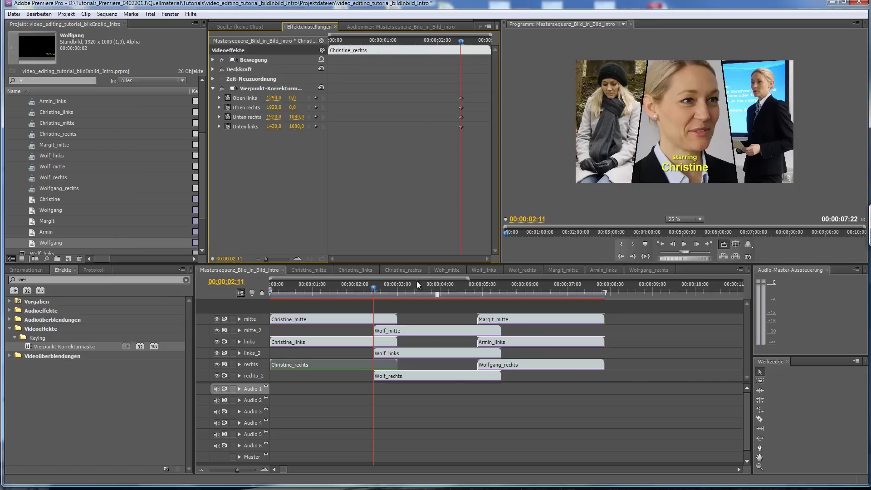
At 00:00:02:24, keyframe the top corners and set Oben links to 1430/1080.
left_click(397, 290)
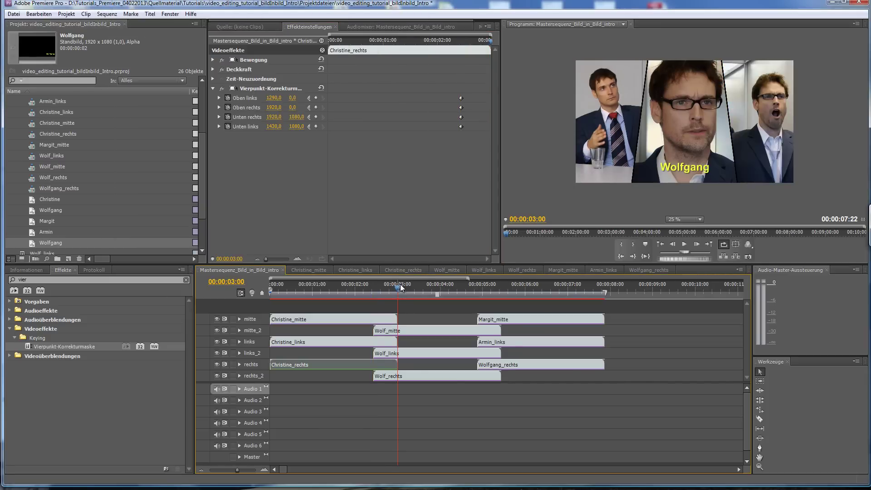
key("Left")
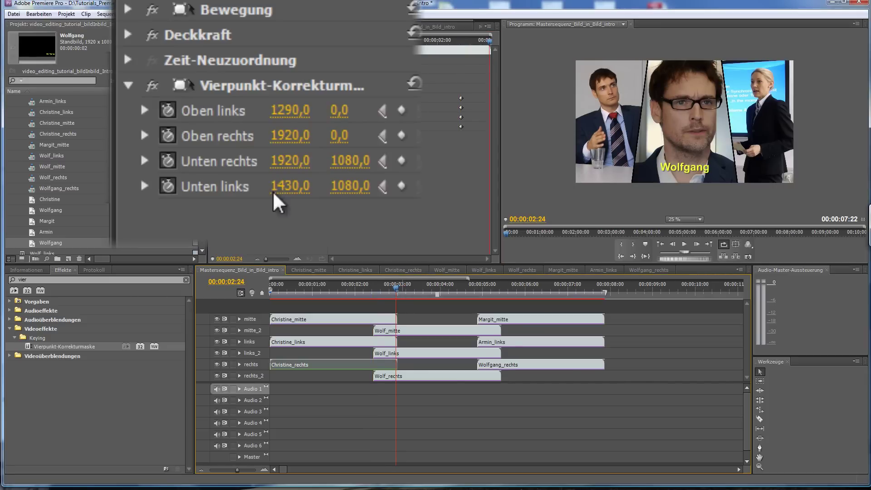
left_click(399, 112)
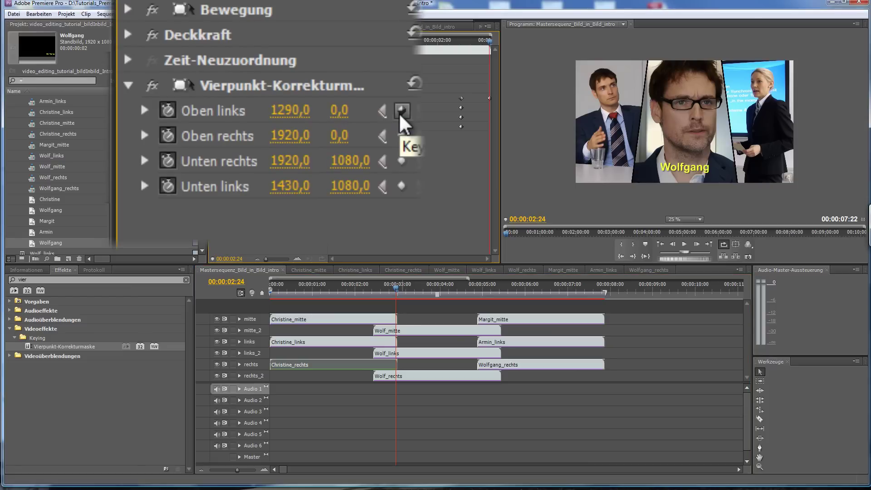
left_click(401, 136)
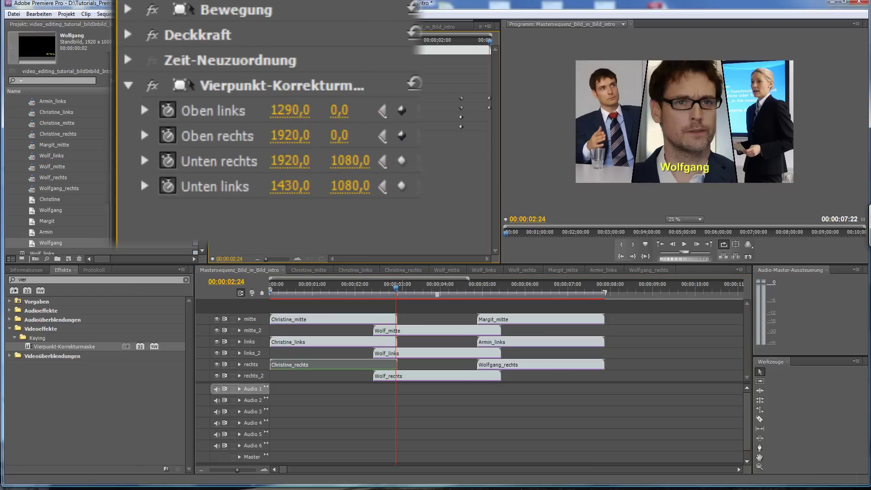
left_click(292, 110)
type("1430")
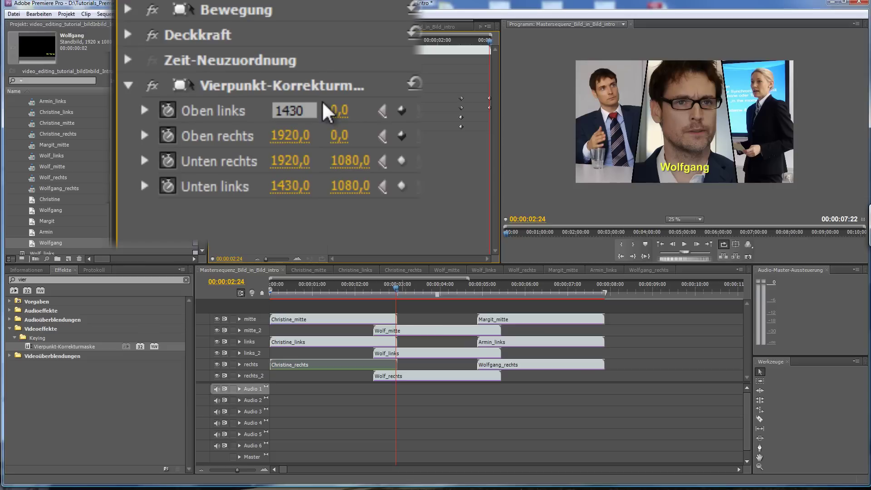
left_click(348, 111)
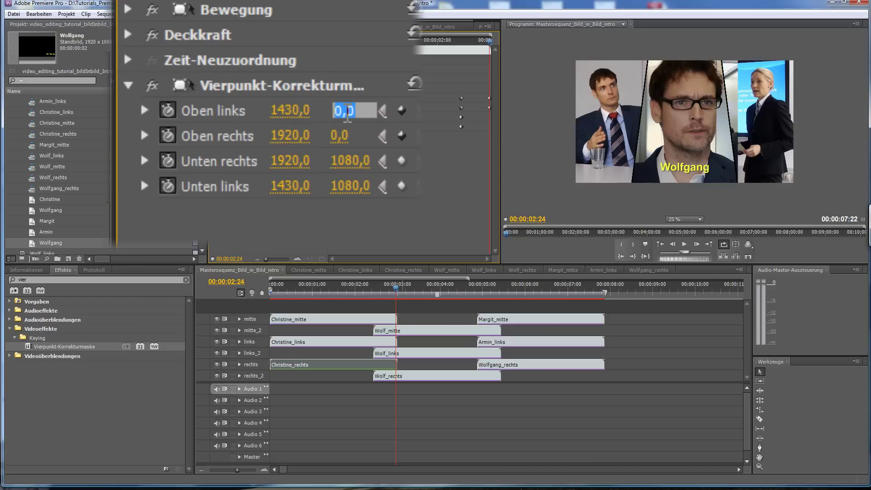
type("1080")
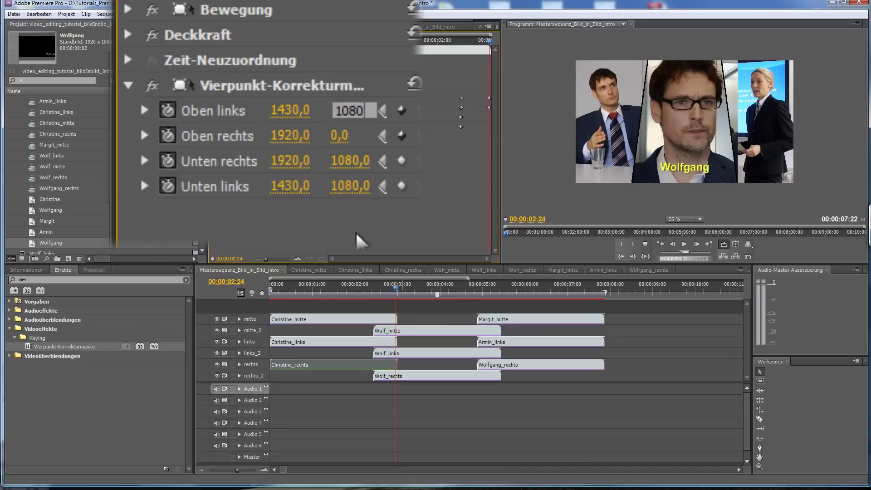
key("Return")
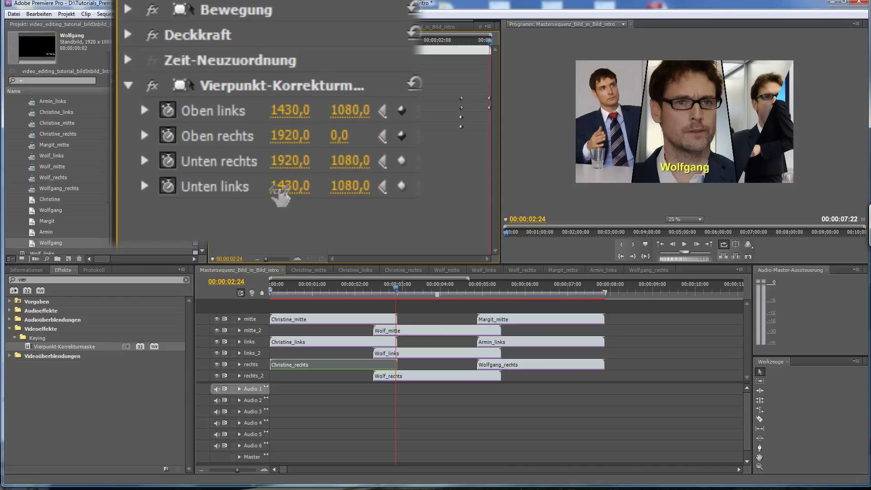
Set Christine_rechts' Oben rechts corner to 1920/1080.
left_click(291, 136)
left_click(341, 136)
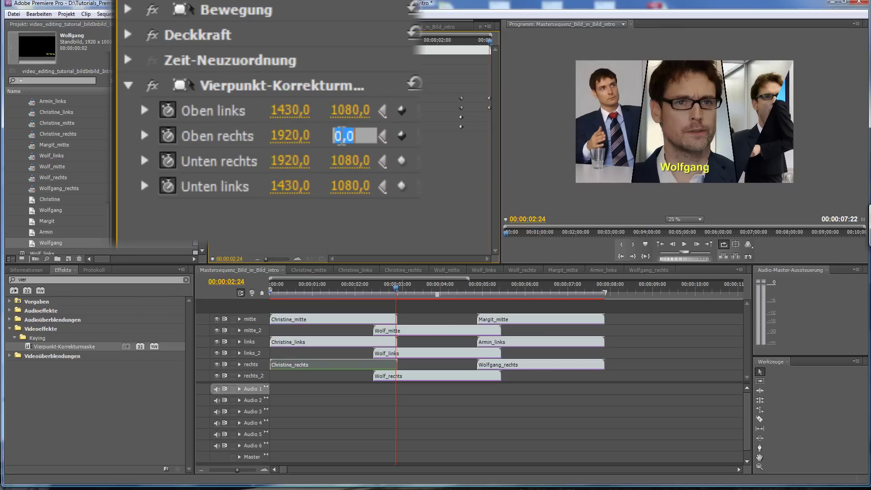
type("1080")
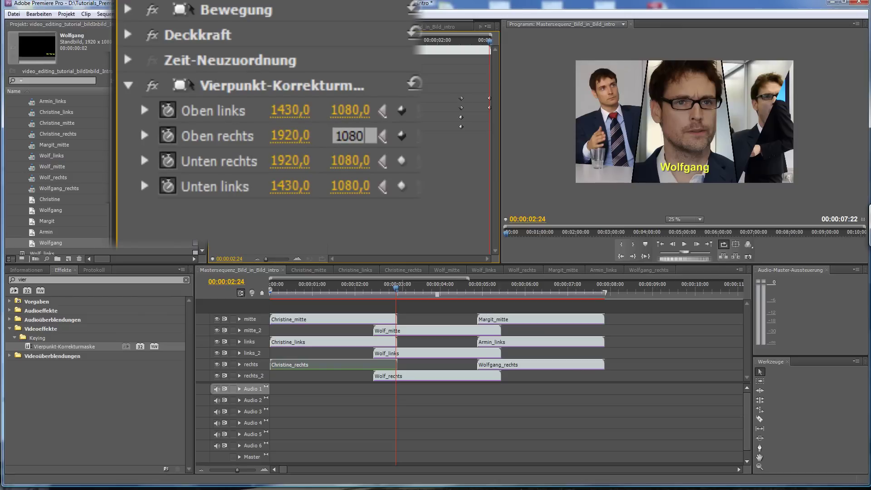
key("Return")
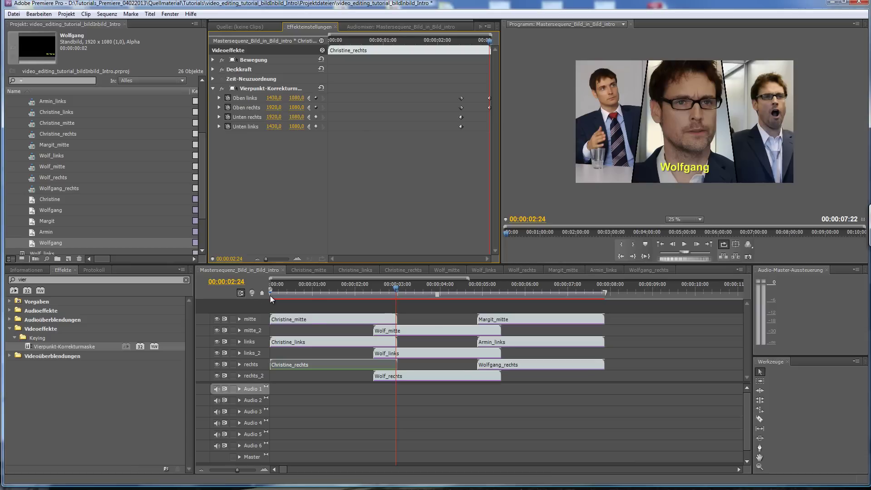
Fit the work area to the clip change and render its preview.
left_click_drag(270, 295, 373, 295)
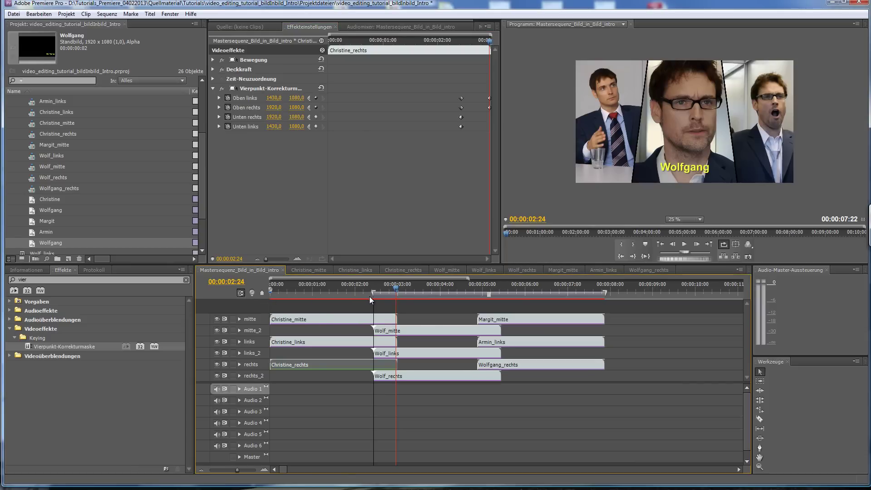
left_click_drag(605, 292, 492, 293)
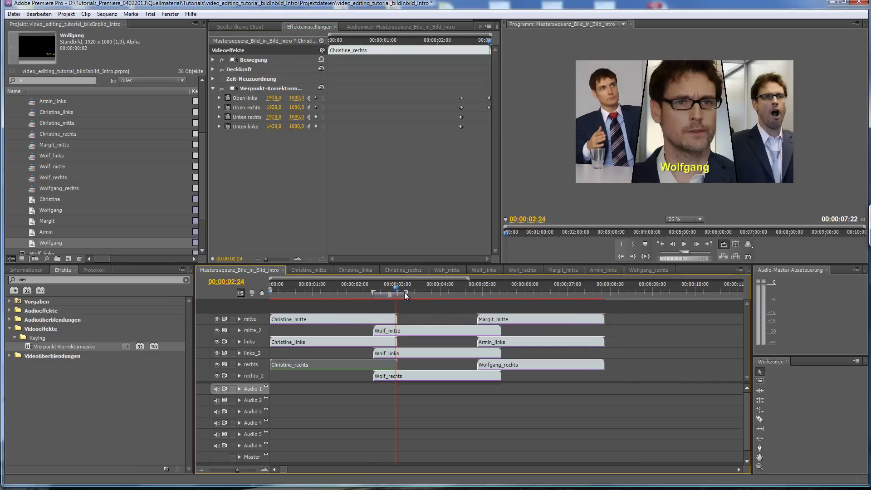
left_click_drag(404, 292, 399, 292)
key("Return")
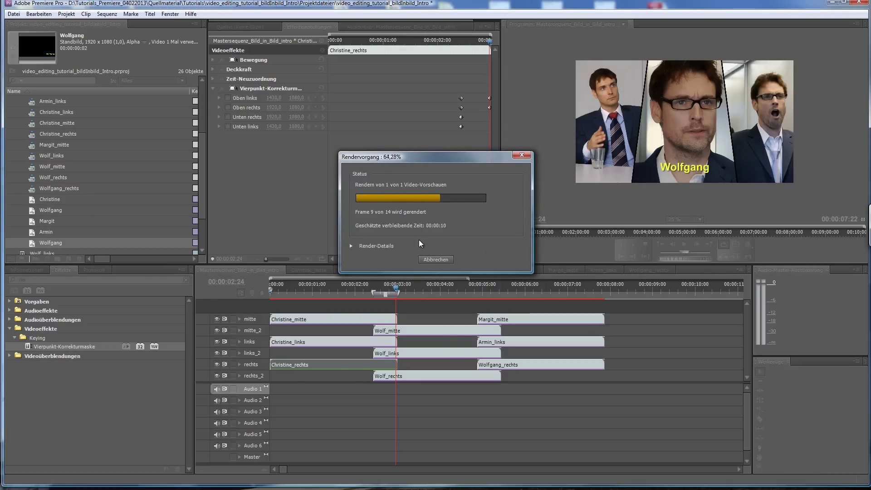
Mark an out point at 00:00:03:00 and play back the panel transition.
left_click(375, 289)
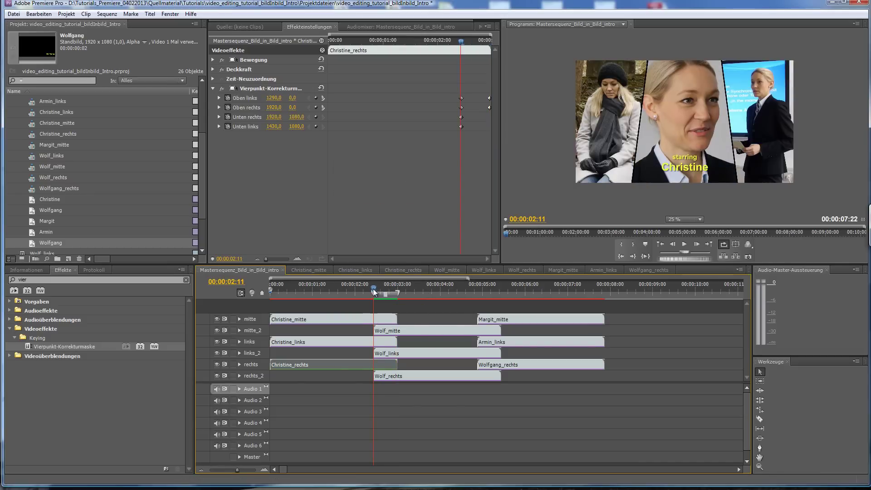
left_click_drag(374, 288, 397, 286)
key("o")
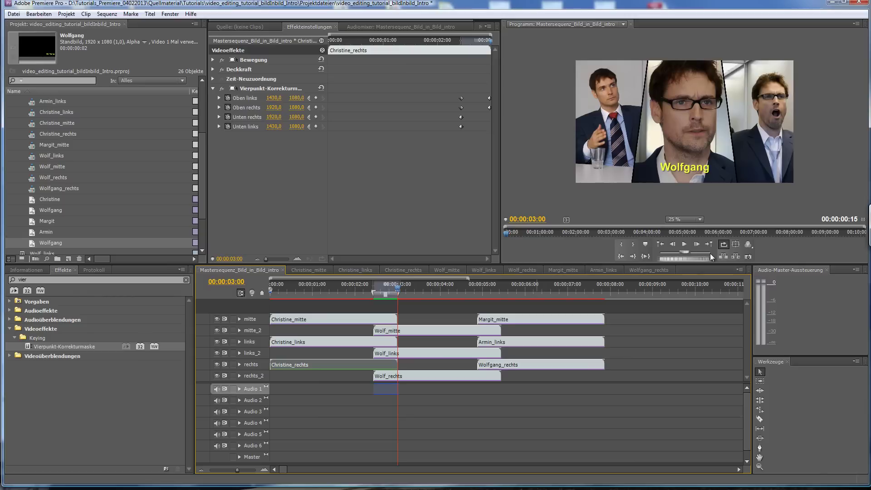
left_click(684, 244)
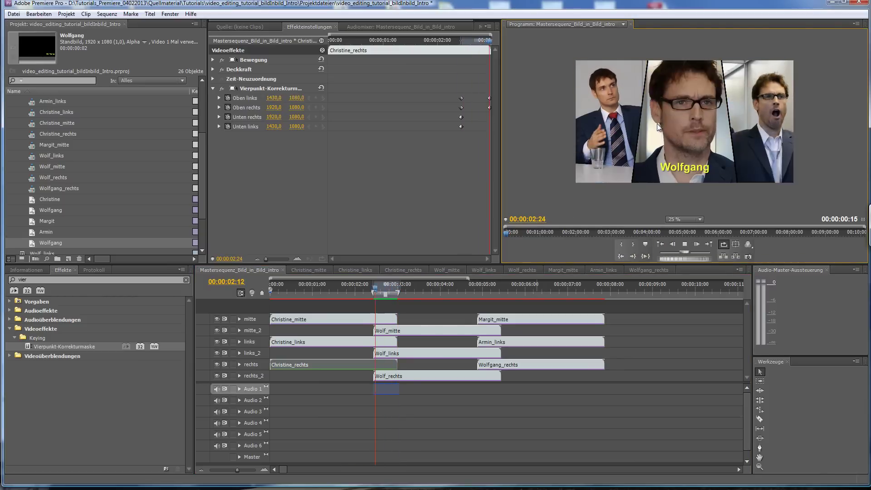
left_click(682, 244)
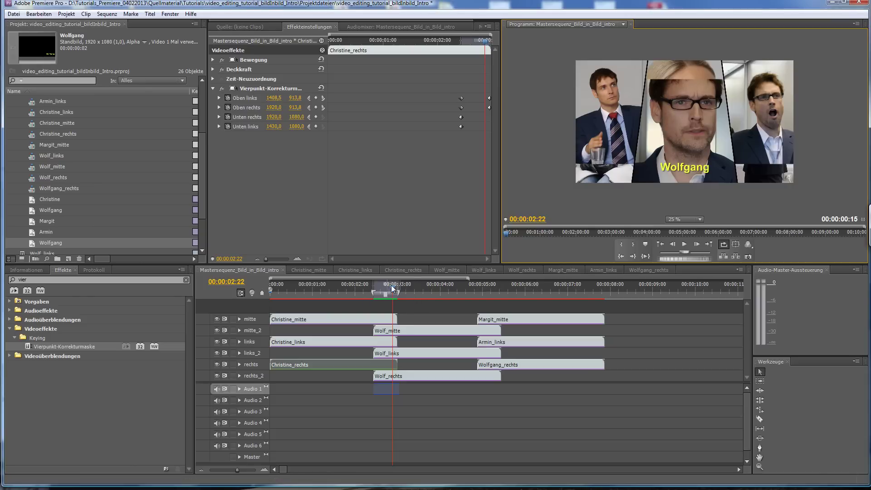
mouse_move(391, 286)
left_mouse_down()
mouse_move(374, 287)
mouse_move(397, 286)
left_mouse_up()
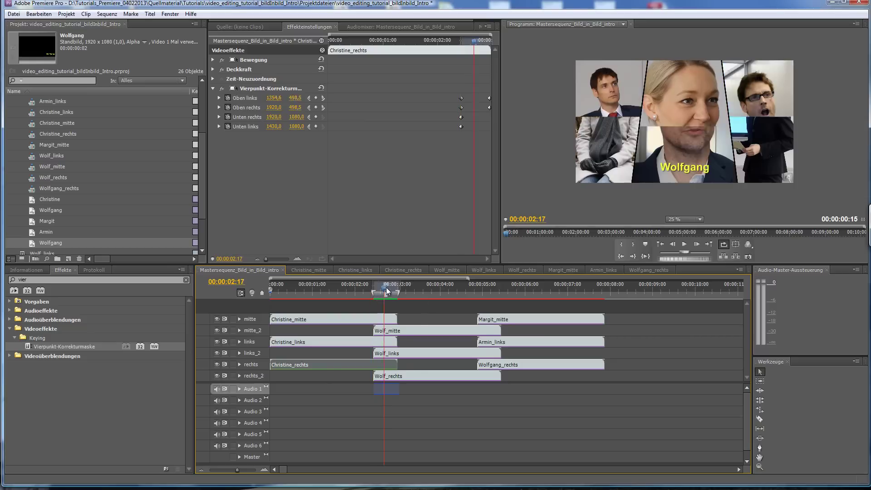
Select Wolf_mitte and at 00:00:02:24 keyframe its matte with Oben links and Oben rechts Y at 10.
left_click(399, 331)
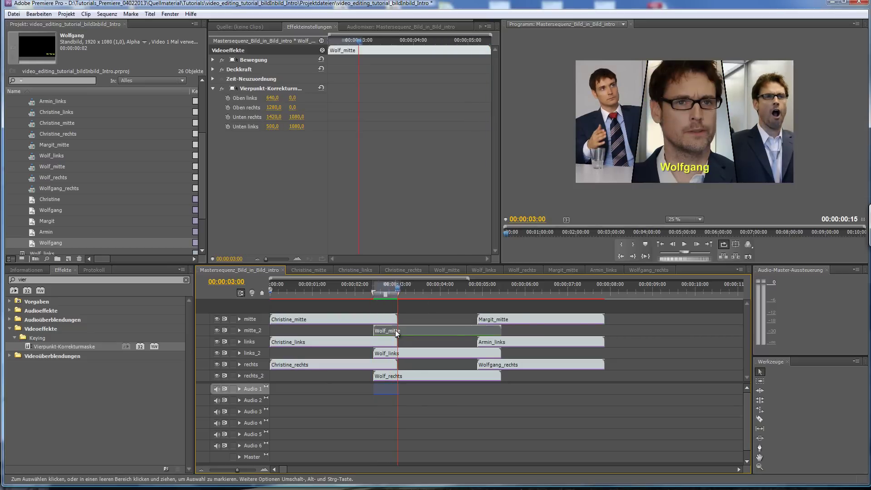
left_click(259, 88)
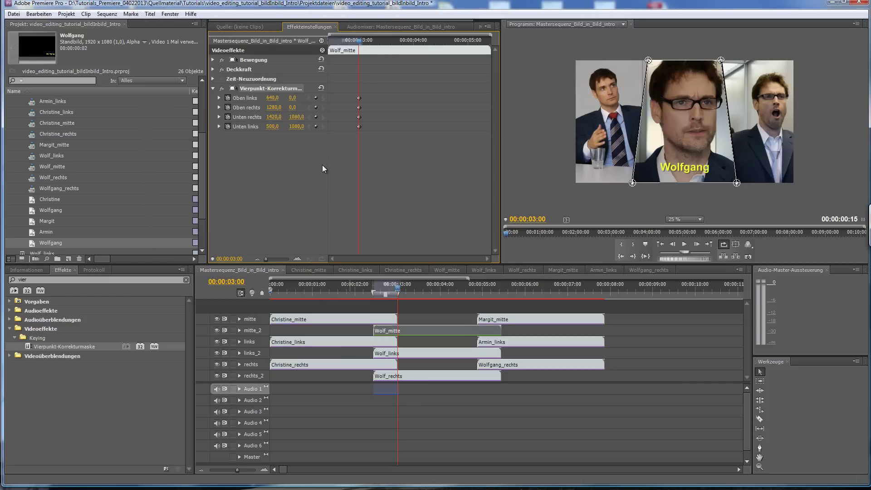
key("Left")
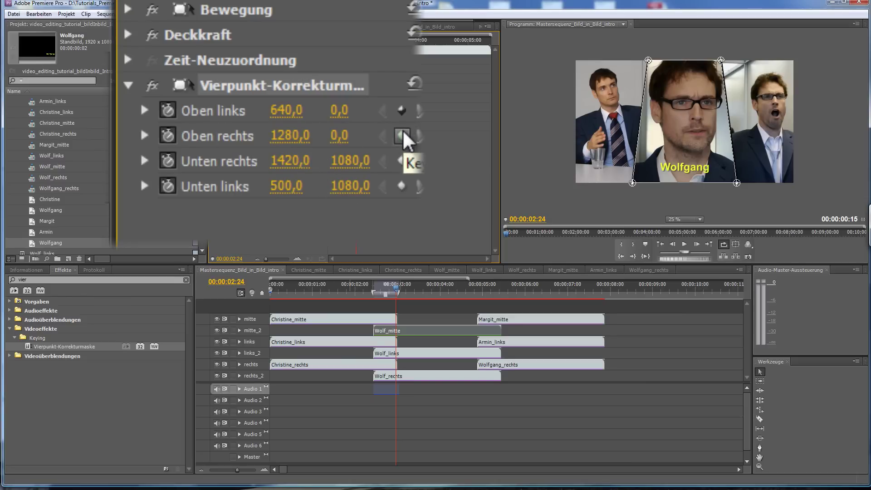
left_click(402, 132)
left_click(339, 110)
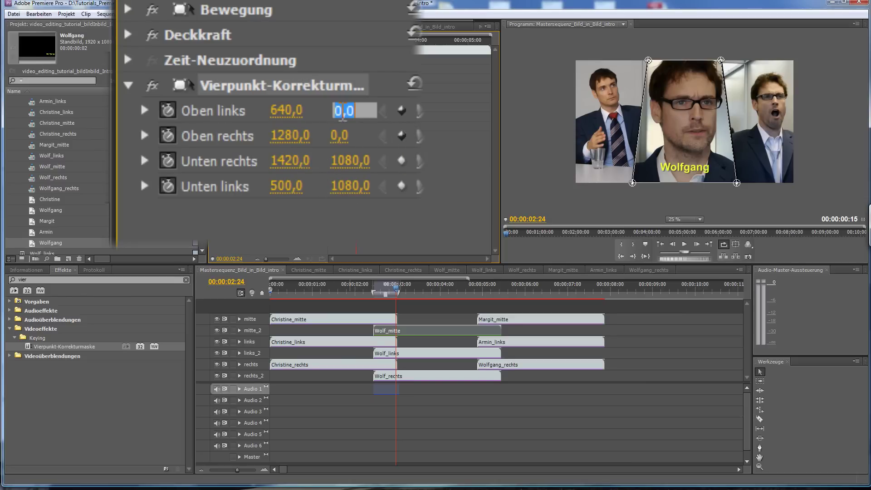
type("10")
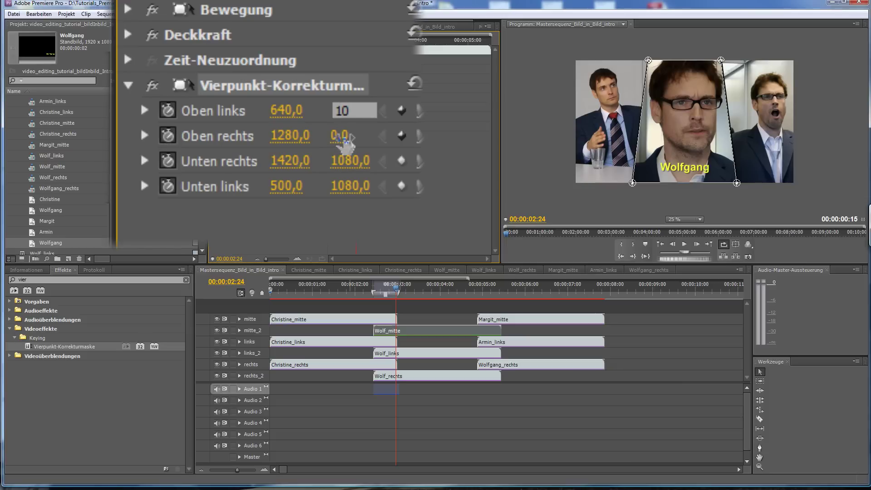
left_click(343, 138)
type("10")
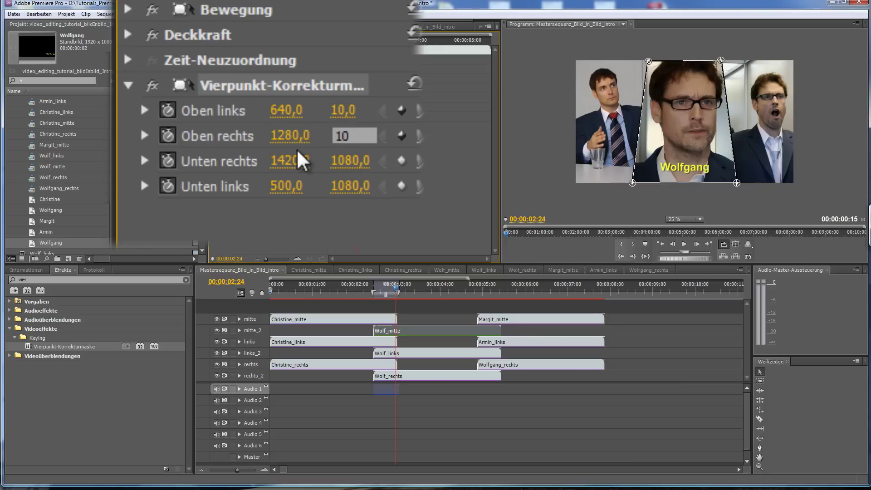
key("Return")
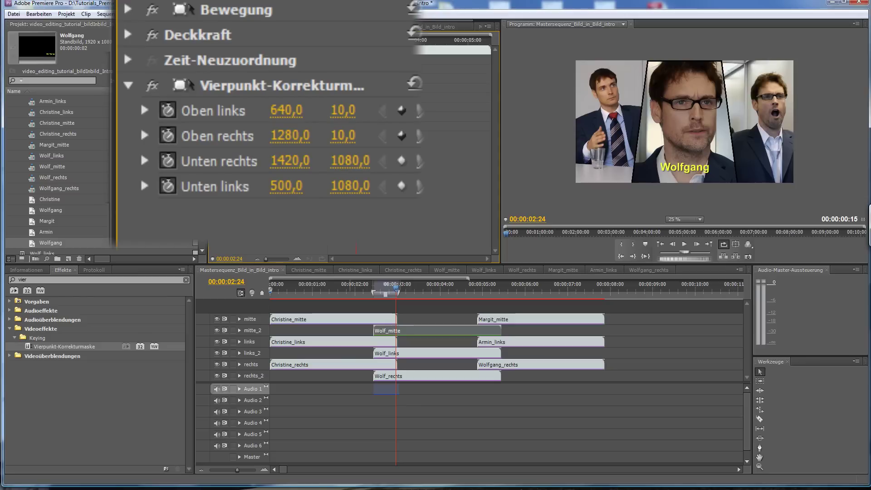
At Wolf_mitte's clip start, add corner keyframes and set Oben links to 500/1080.
left_click_drag(346, 45, 329, 46)
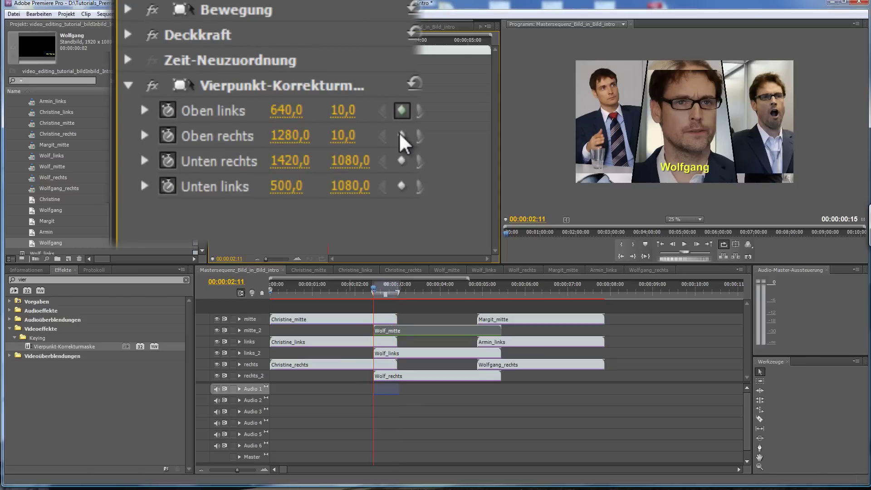
left_click(401, 135)
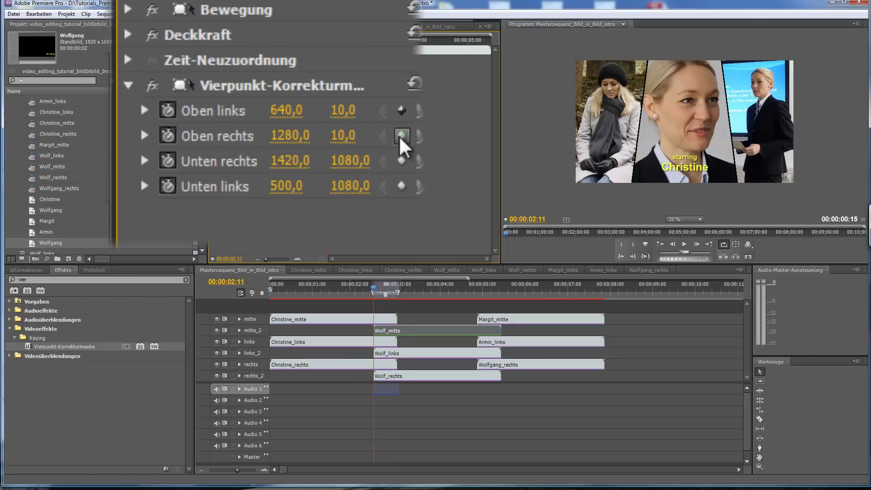
left_click(401, 161)
left_click(287, 110)
type("5")
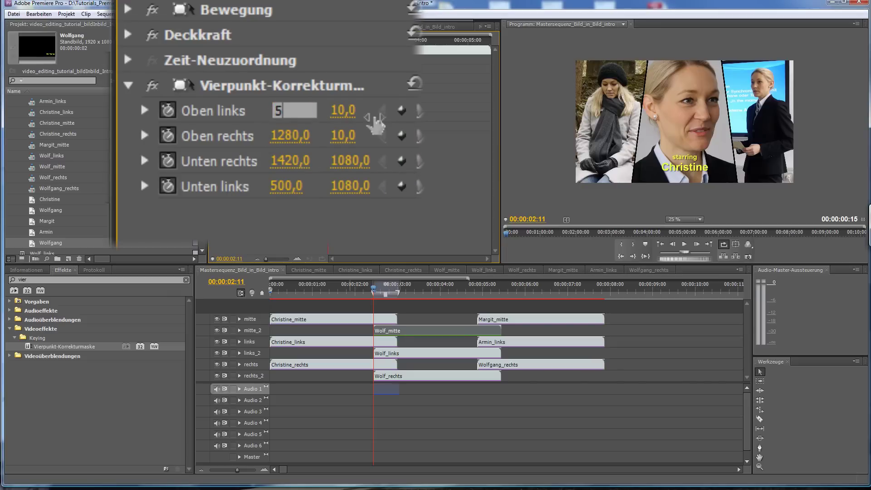
type("00")
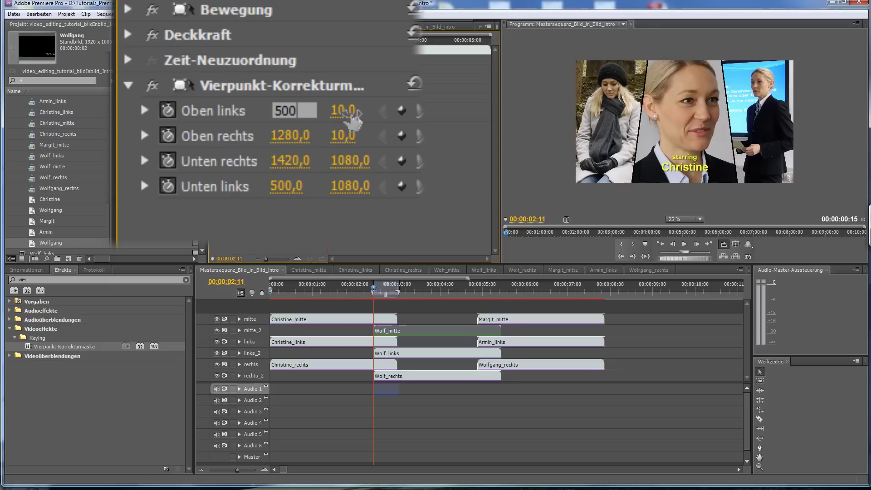
left_click(350, 111)
type("1")
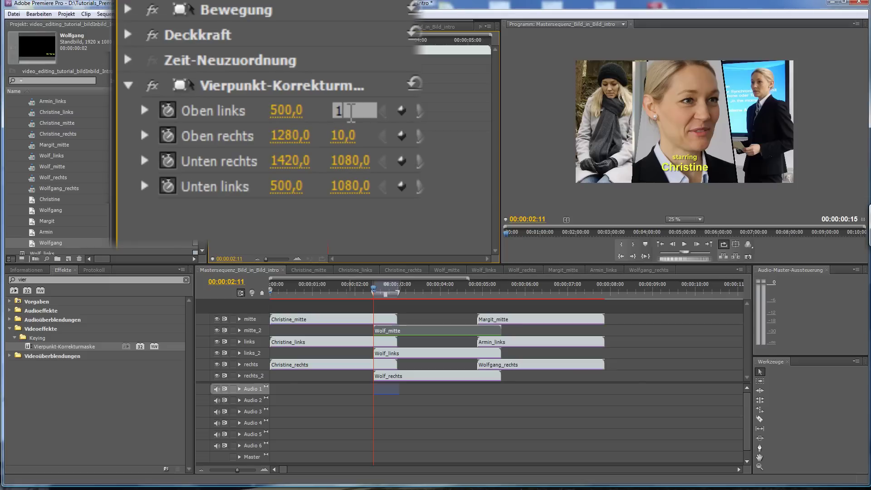
type("080")
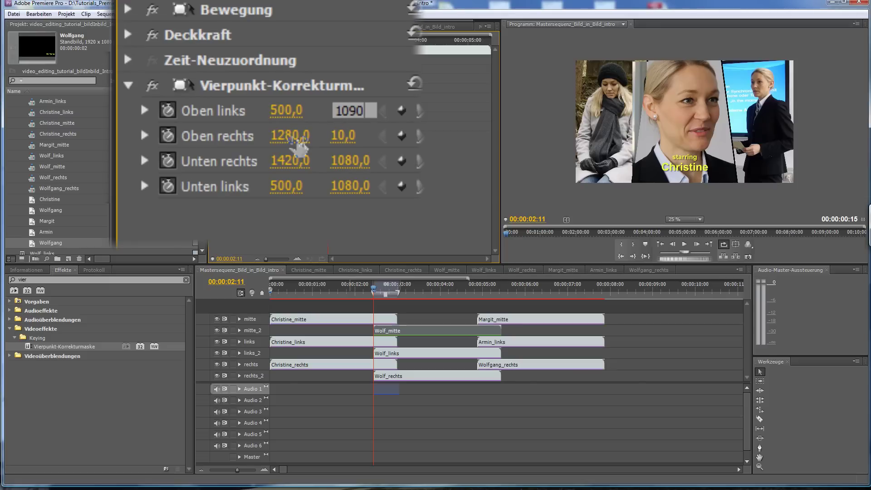
Set Wolf_mitte's Oben rechts corner to 1420/1090.
left_click(292, 136)
type("1")
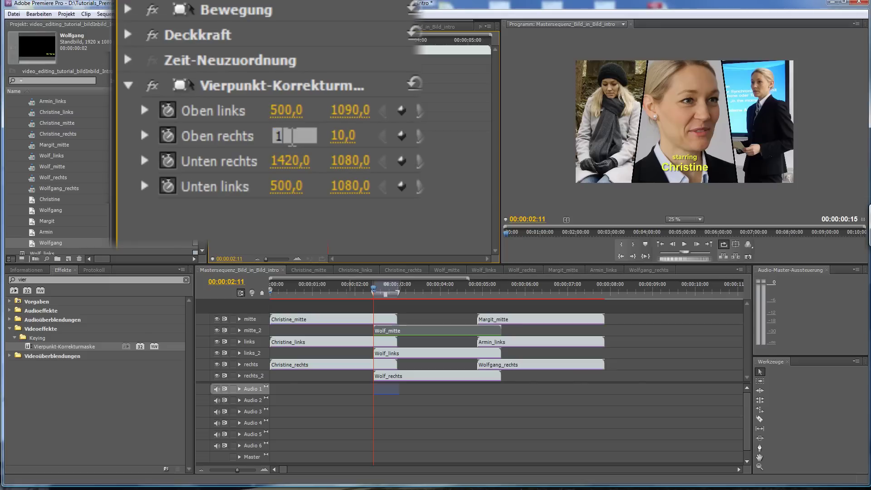
type("420")
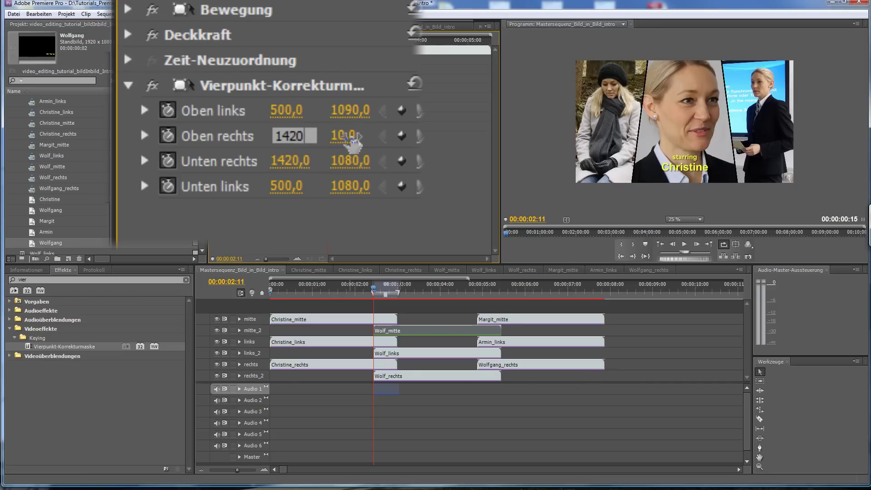
left_click(347, 135)
type("10")
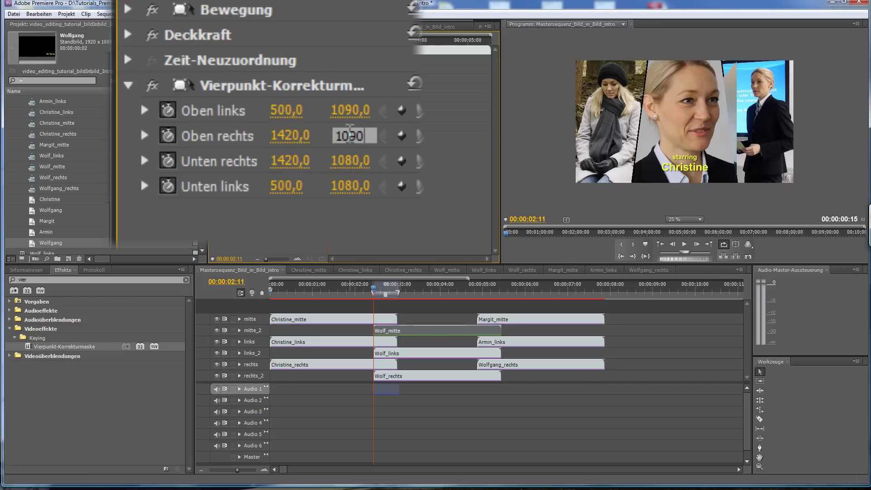
type("90")
key("Return")
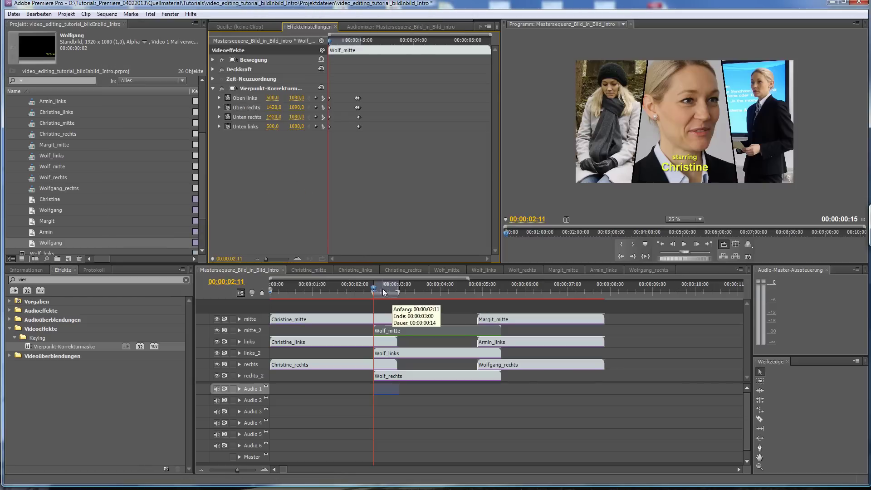
Select Wolf_links, start its corner keyframes at 00:00:03:00, and add a bottom-left keyframe at 00:00:02:24.
left_click_drag(374, 287, 397, 285)
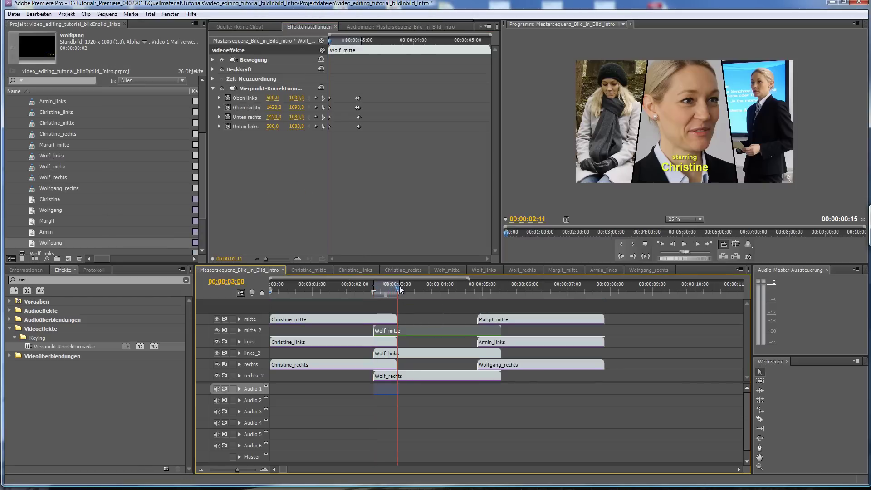
left_click(393, 353)
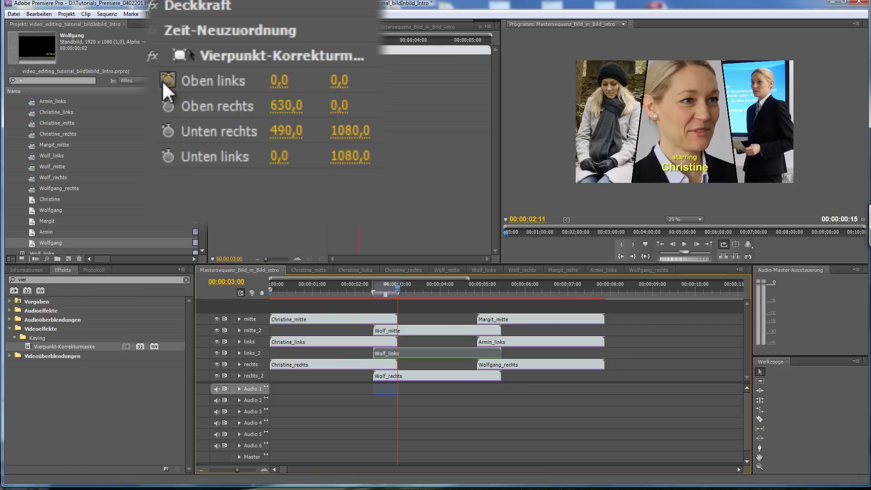
left_click(166, 156)
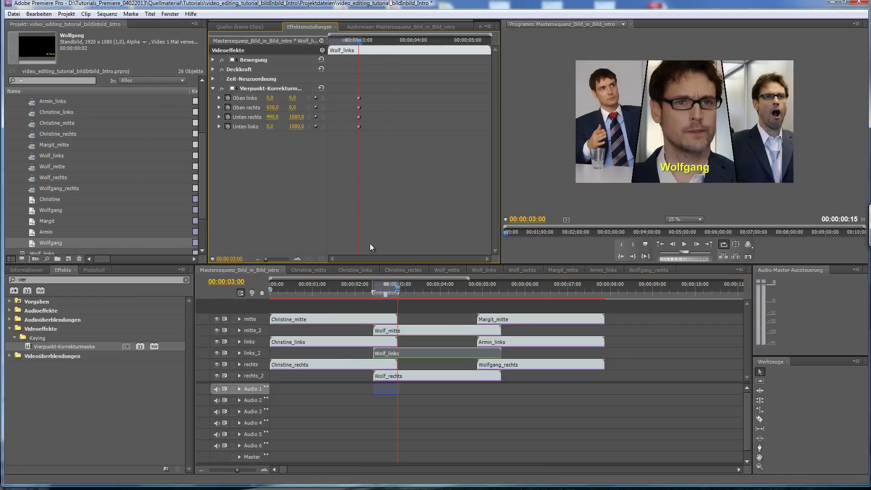
key("Left")
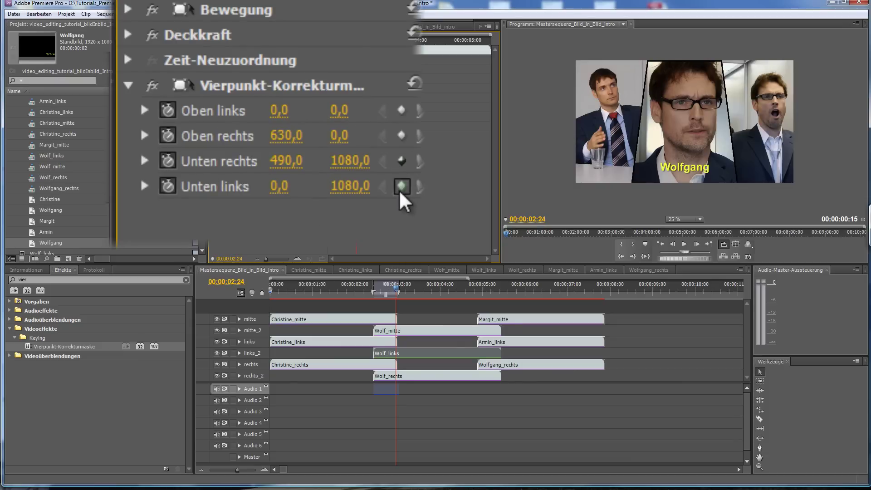
left_click(401, 186)
Raise Wolf_links' Unten rechts and Unten links Y values to 1070.
left_click(355, 166)
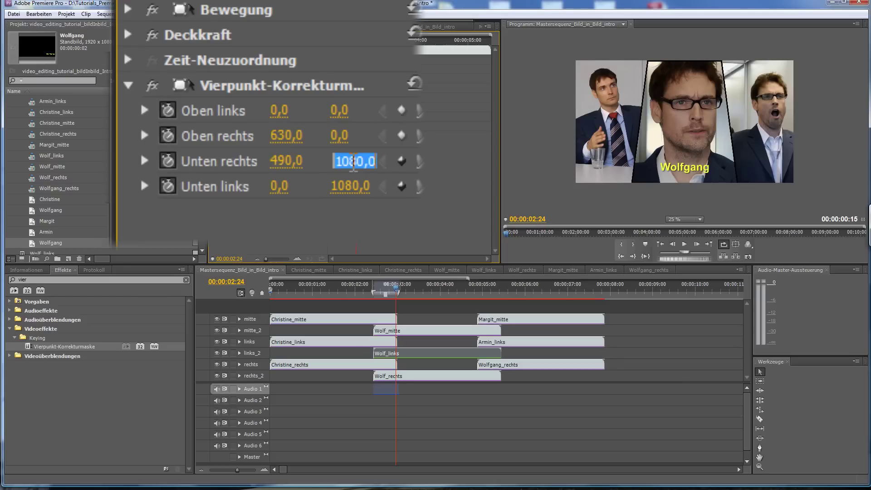
type("1070")
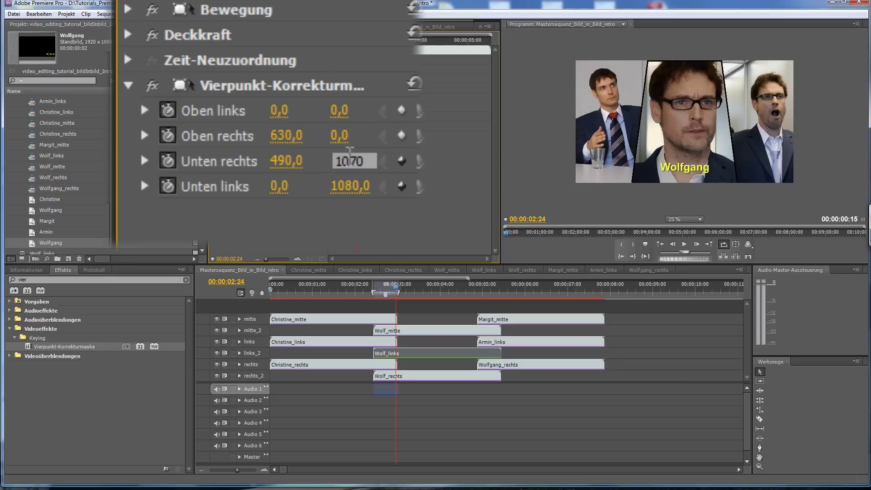
key("Return")
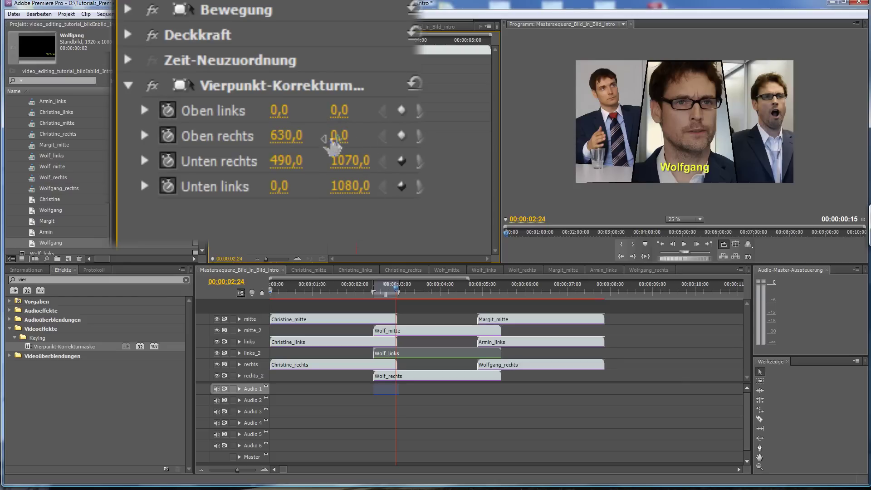
left_click(351, 185)
type("1")
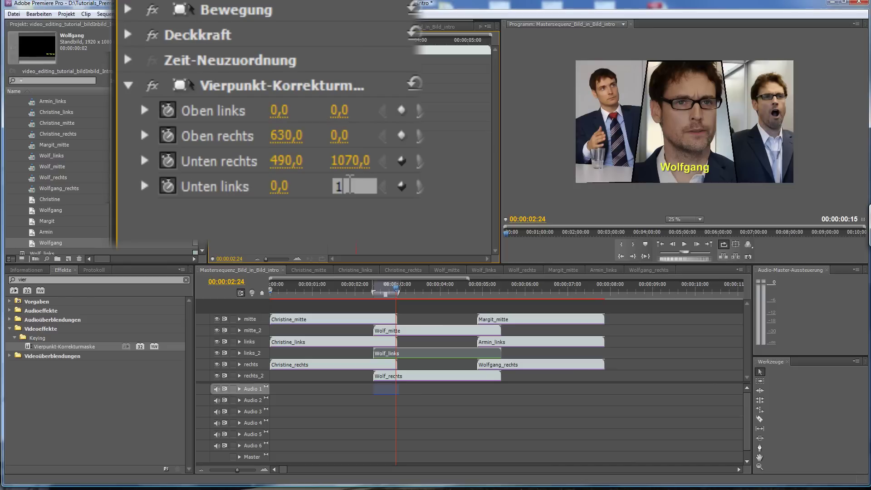
type("070")
key("Return")
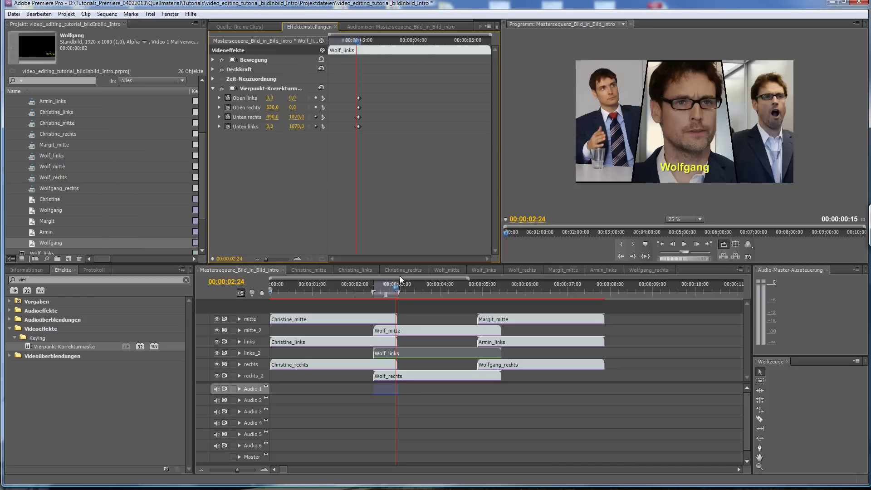
At 00:00:02:11, key Wolf_links' bottom corners: Unten rechts 630/-10 and Unten links Y -10.
left_click_drag(396, 290, 373, 292)
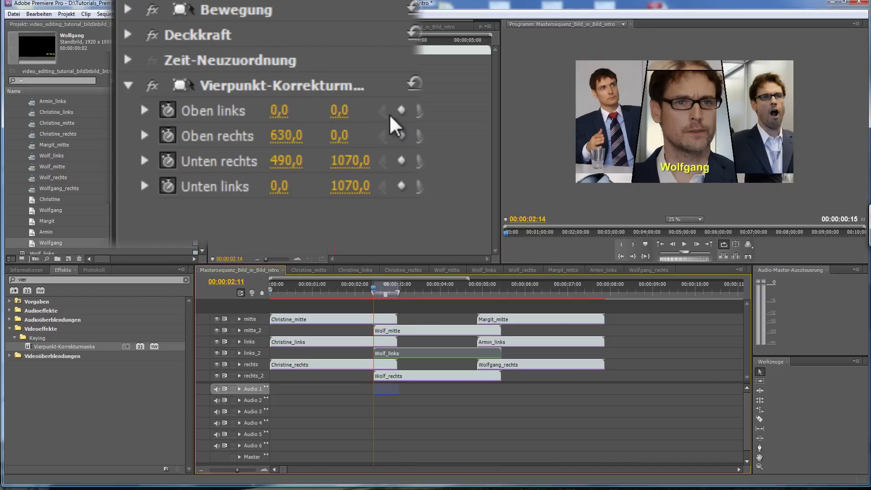
left_click(400, 111)
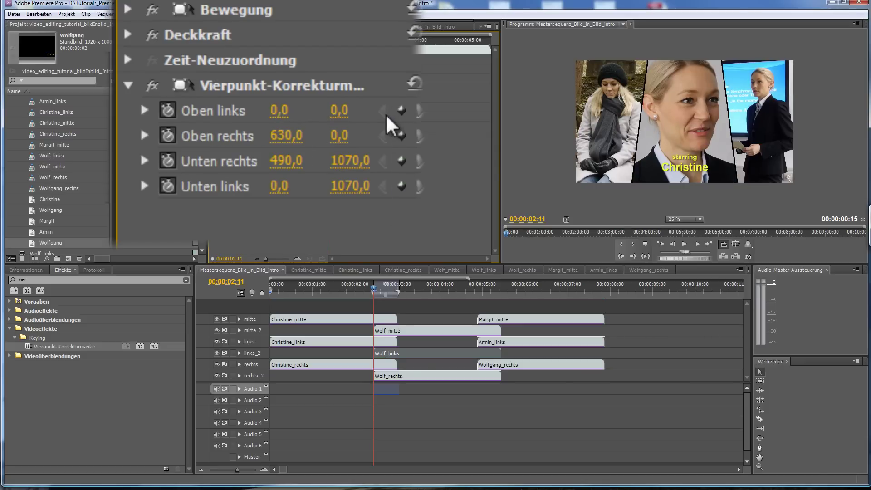
left_click(294, 137)
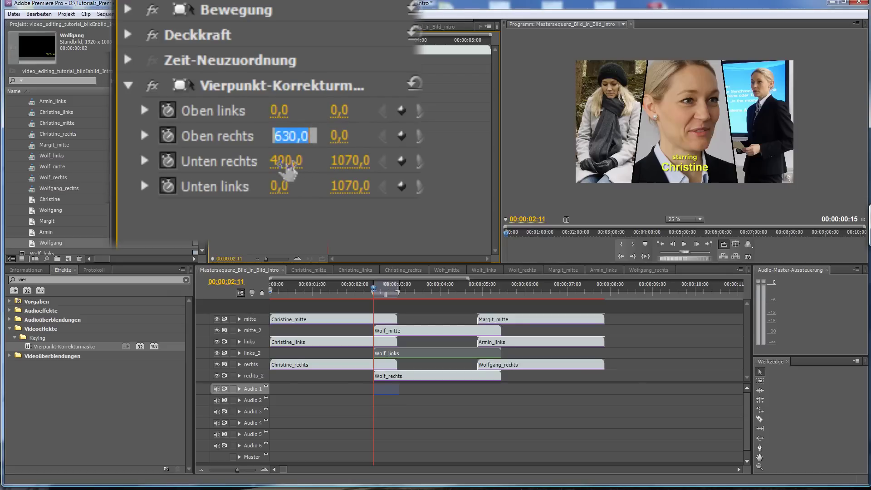
left_click(286, 163)
type("630")
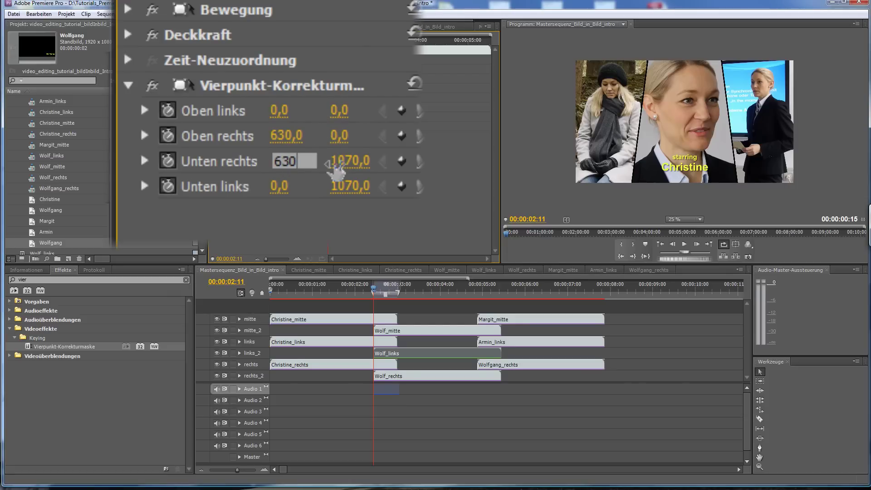
left_click(341, 162)
key("BackSpace")
type("10")
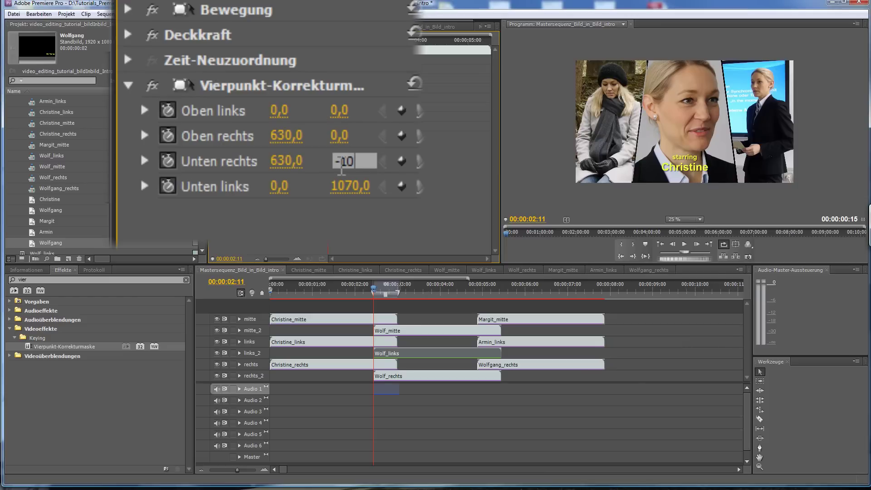
key("Return")
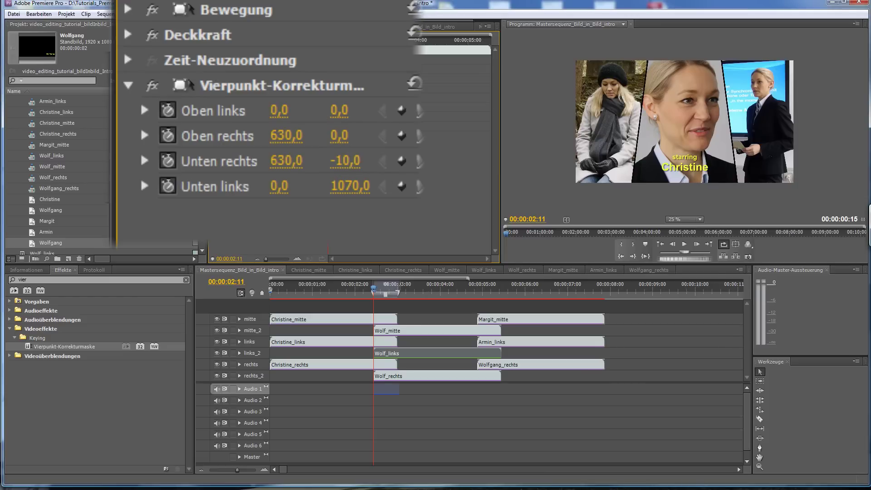
left_click(350, 186)
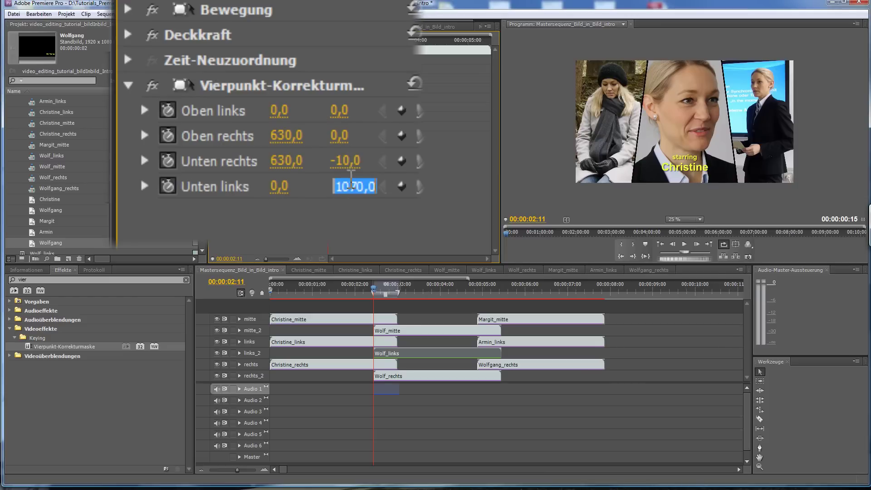
type("-10")
key("Return")
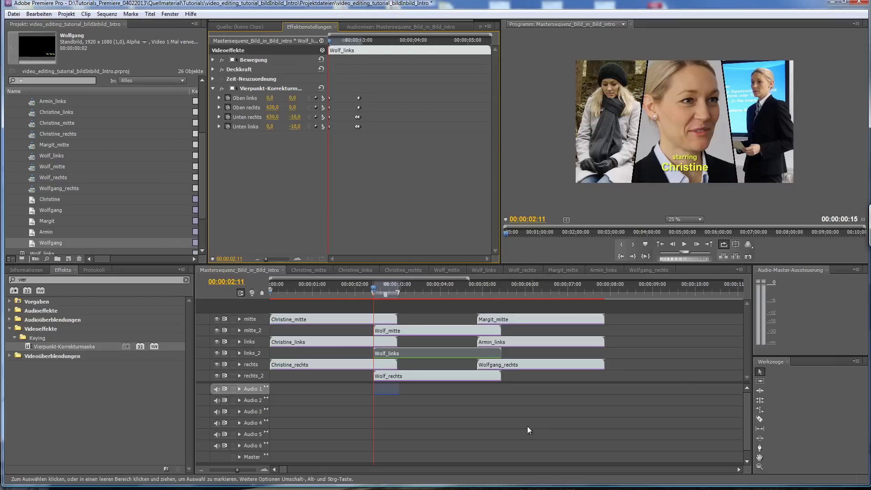
Select Wolf_rechts and reveal its Vierpunkt-Korrekturmaske corner values at 00:00:03:00.
left_click(395, 377)
left_click_drag(392, 290, 398, 290)
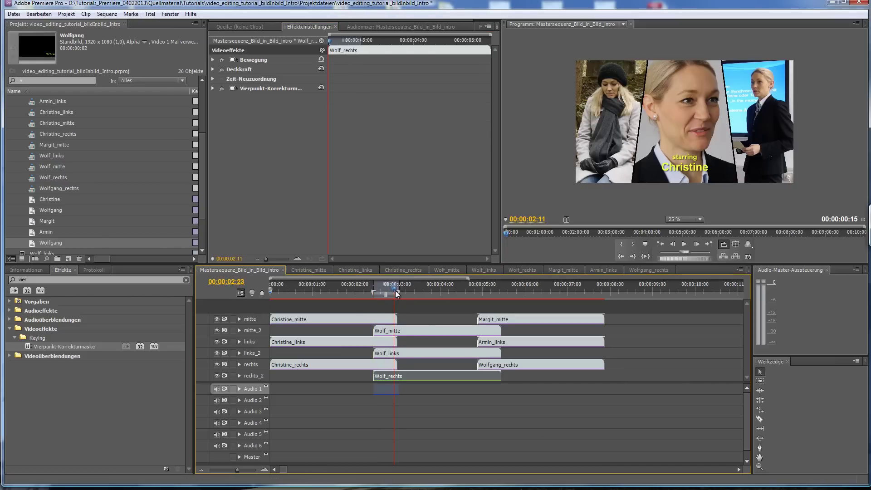
left_click(213, 88)
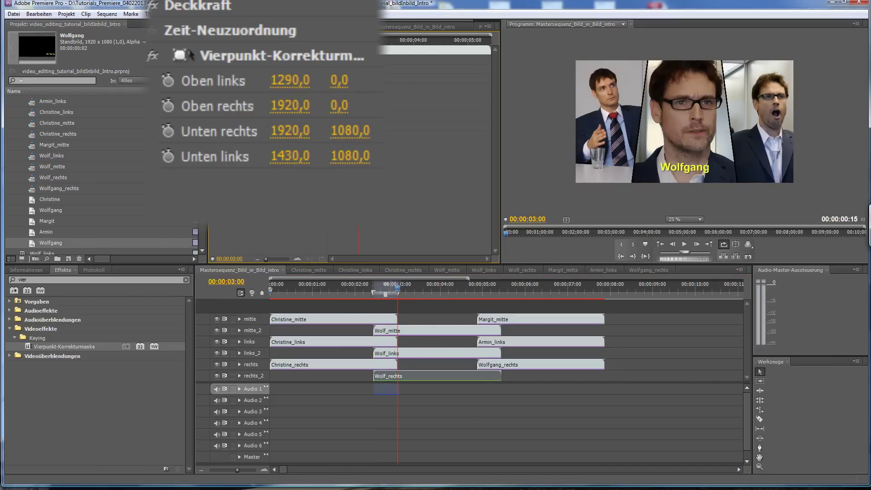
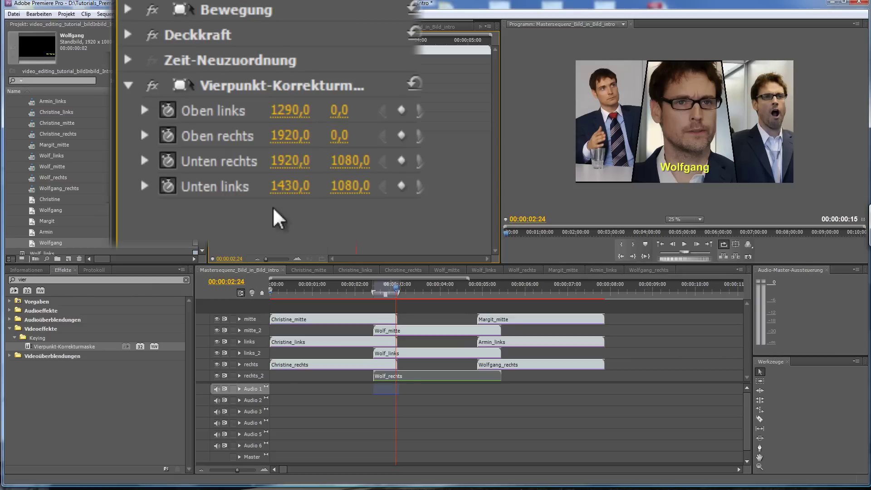
At 00:00:02:24, keyframe Wolf_rechts's bottom-left and bottom-right mask corners and set both Y to 1070.
left_click(398, 186)
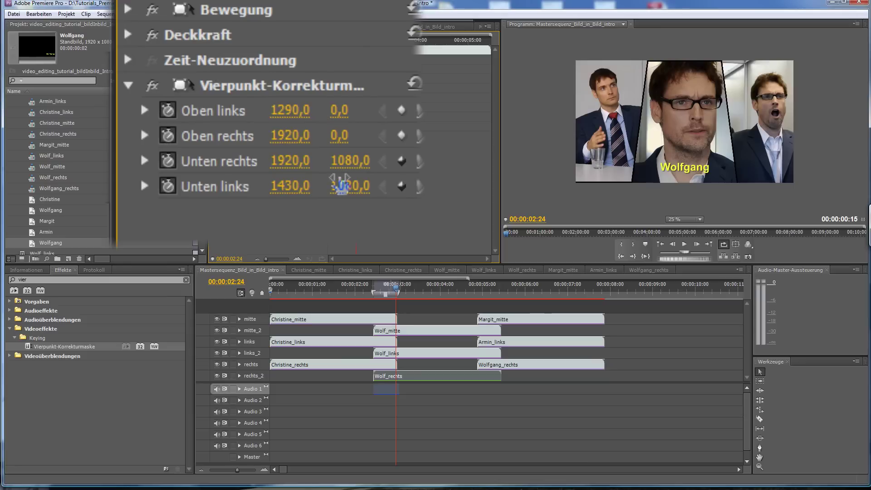
left_click(342, 163)
type("1")
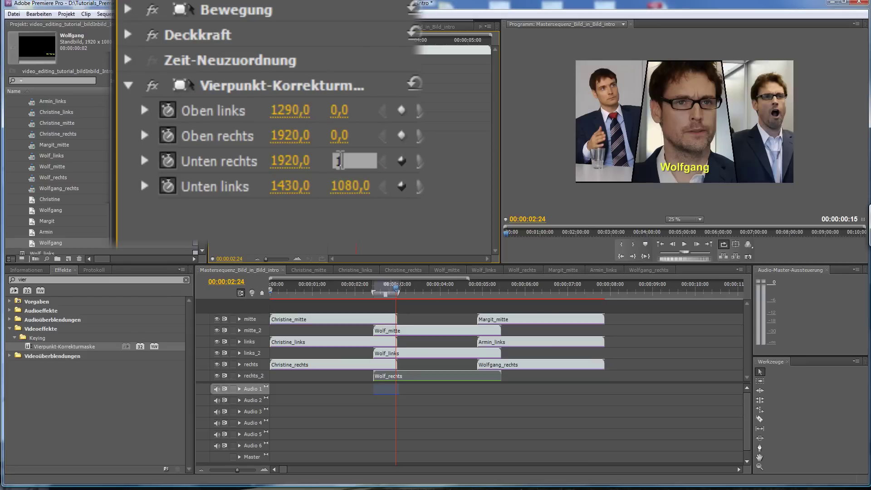
type("070")
left_click(345, 187)
type("1070")
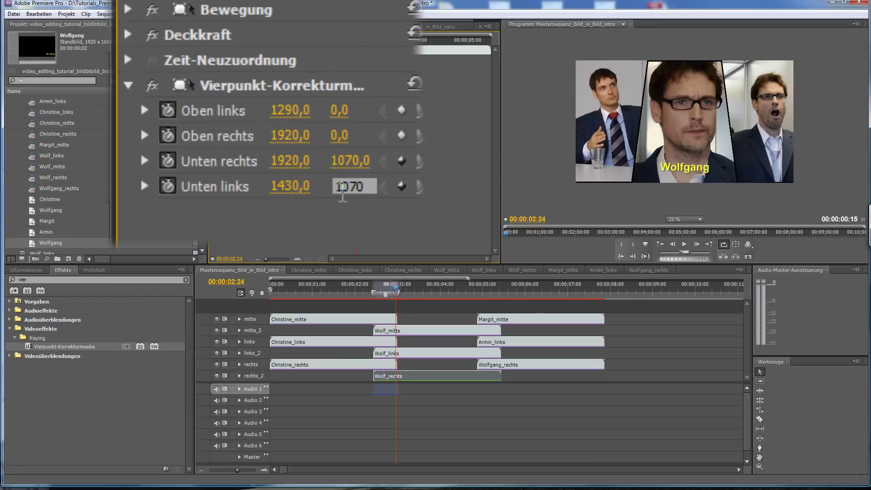
key("Return")
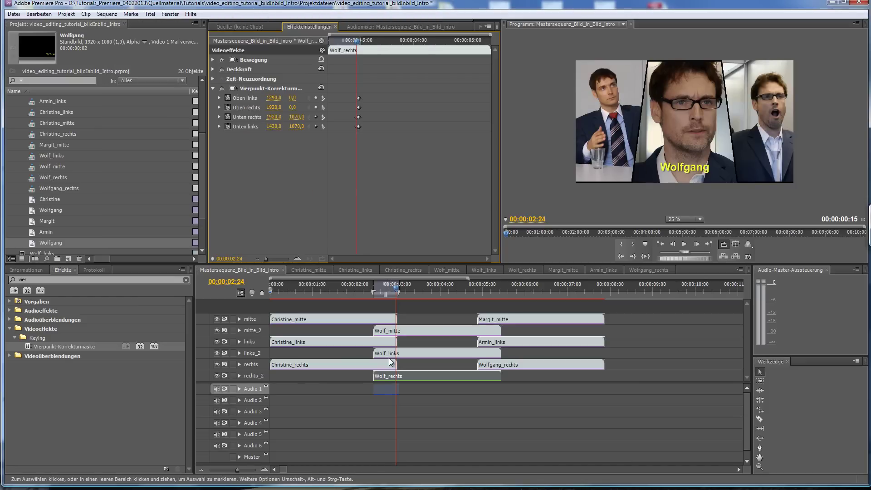
At 00:00:02:11, set Wolf_rechts's bottom-right mask corner Y to -10.
left_click(377, 291)
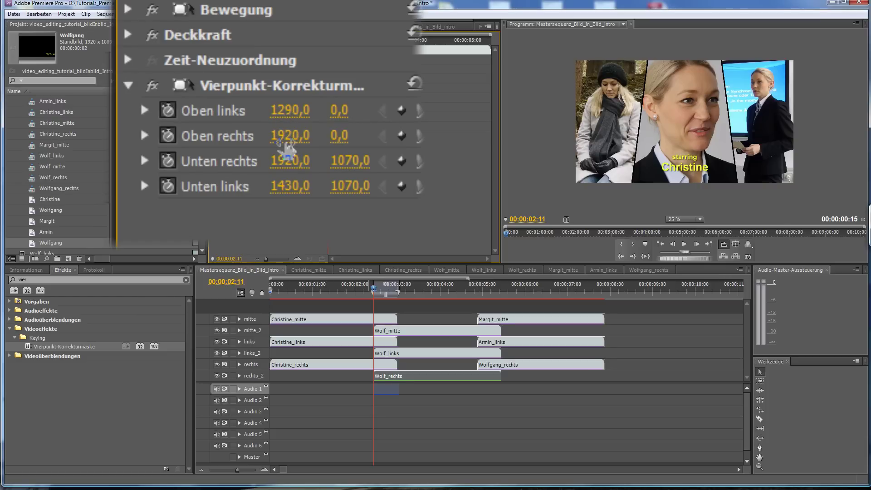
left_click(351, 163)
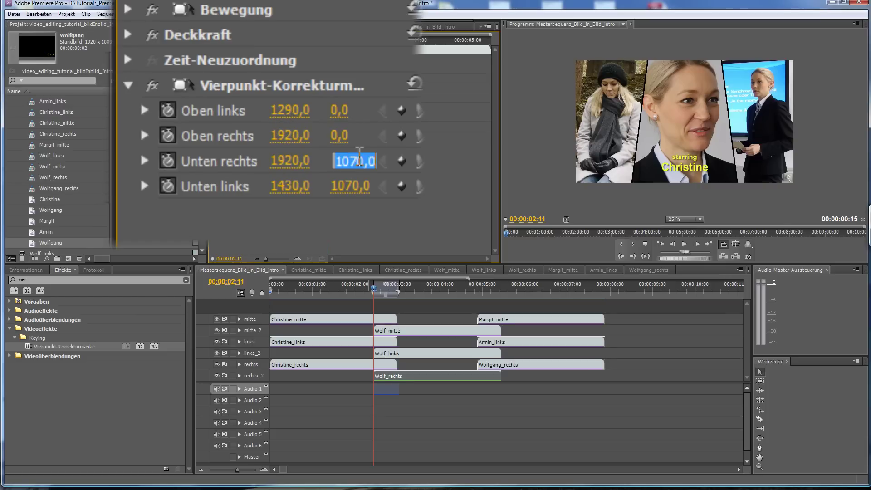
type("-10")
key("Return")
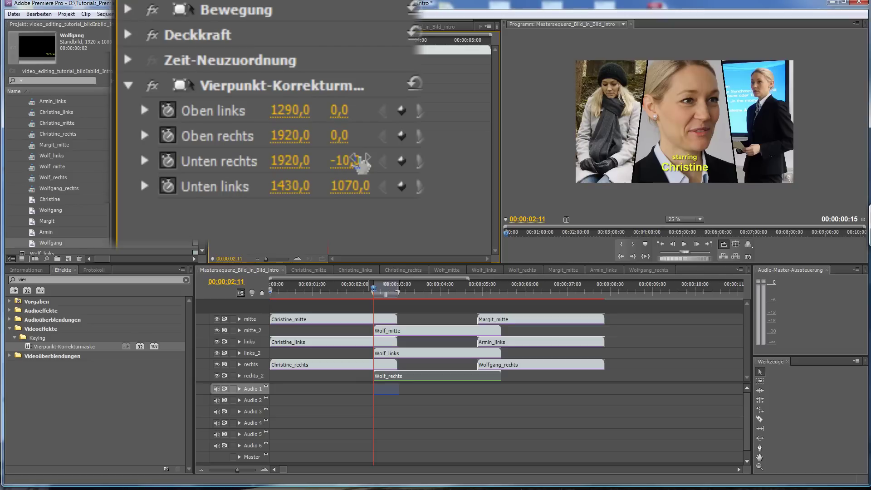
Move the bottom-left mask corner to X 1290, Y -10.
left_click(289, 187)
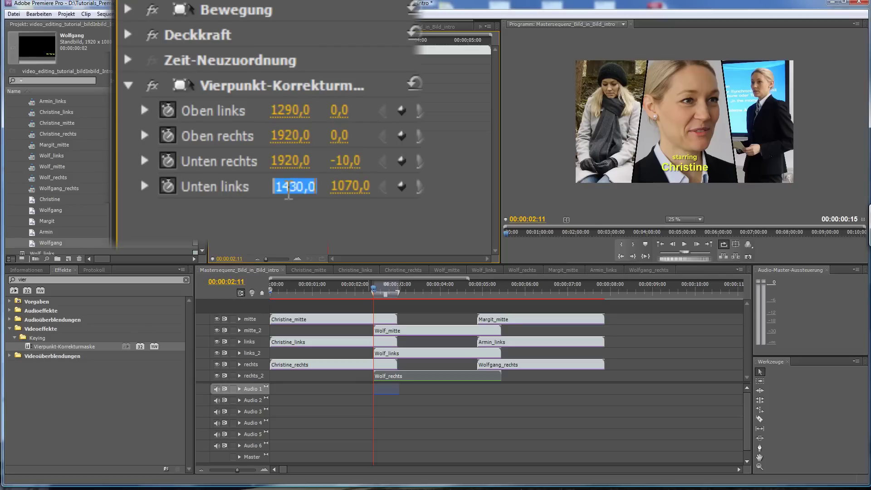
type("1290")
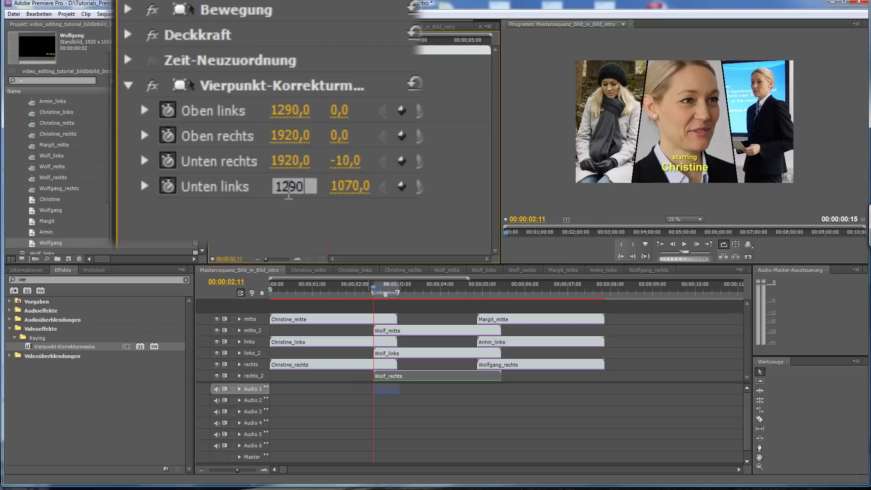
left_click(340, 189)
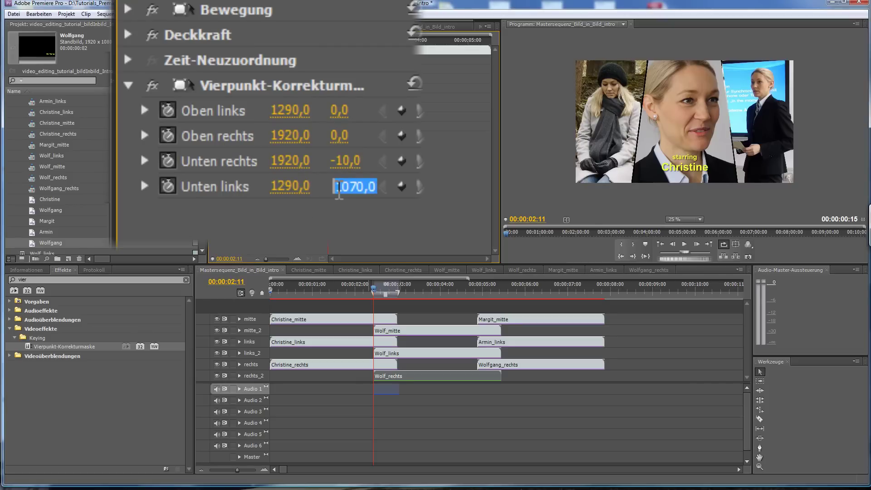
type("-10")
key("Return")
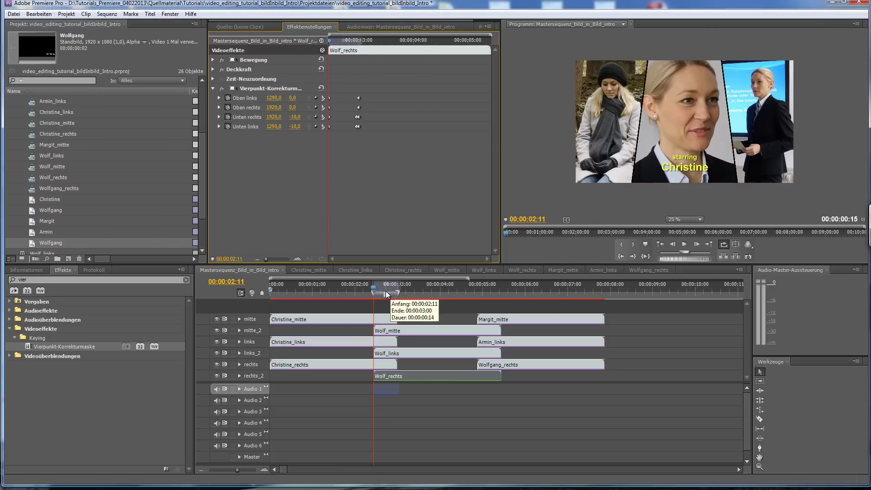
Render the work area, watch the Christine-to-Wolfgang wipe play back, then stop playback.
key("Return")
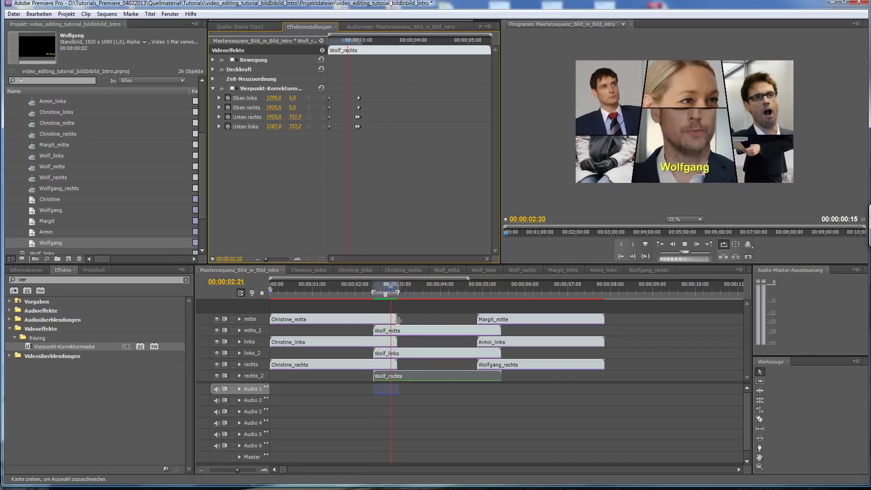
key("space")
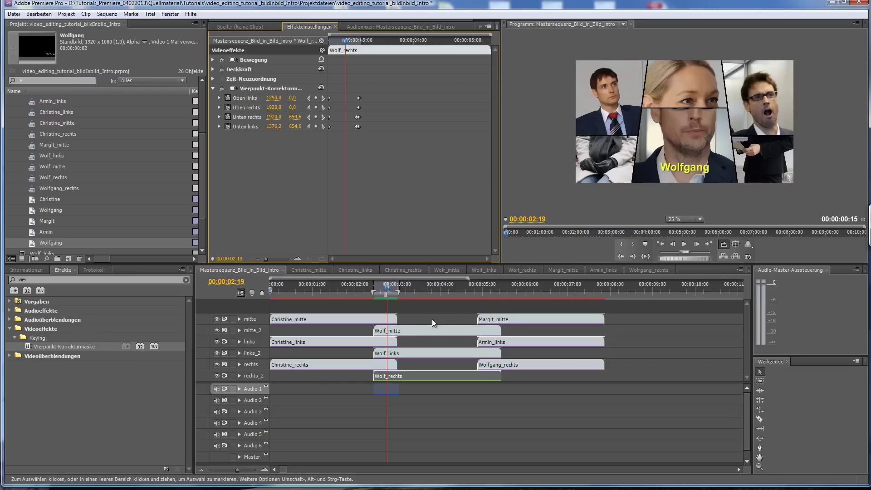
Copy Christine_mitte's ending mask keyframes and paste them onto Margit_mitte one frame after 00:00:04:22.
left_click(477, 291)
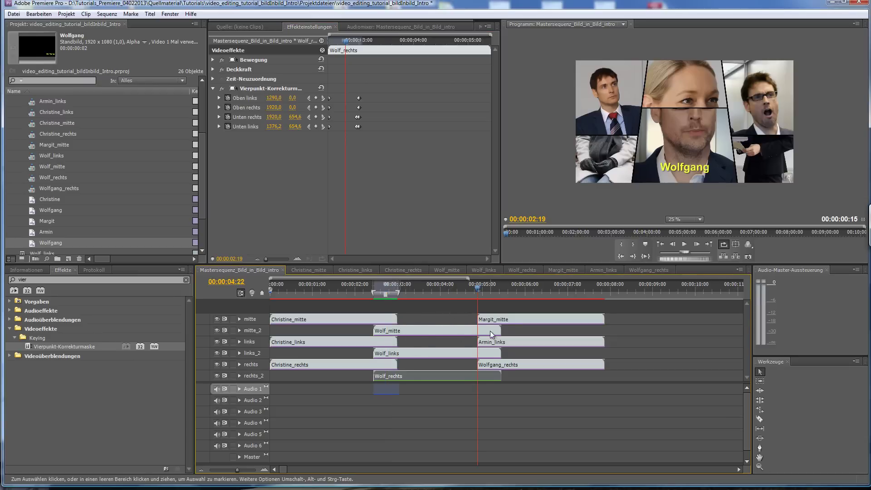
left_click(366, 319)
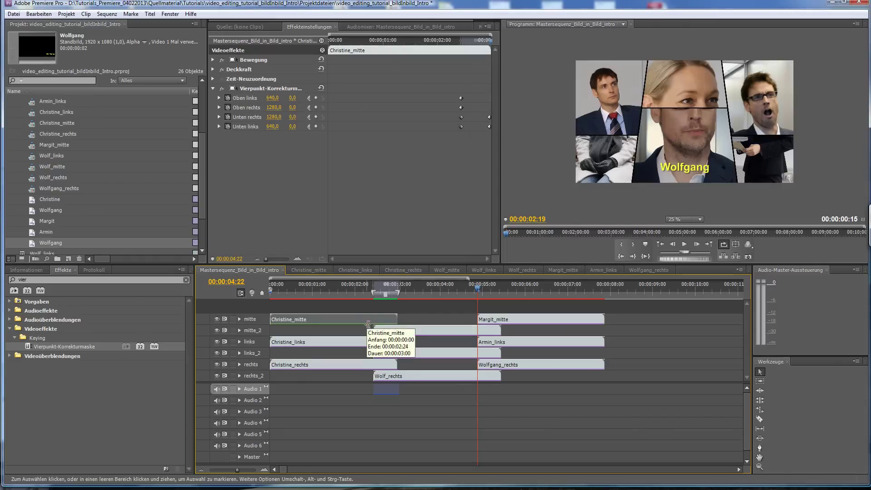
left_click_drag(481, 107, 494, 143)
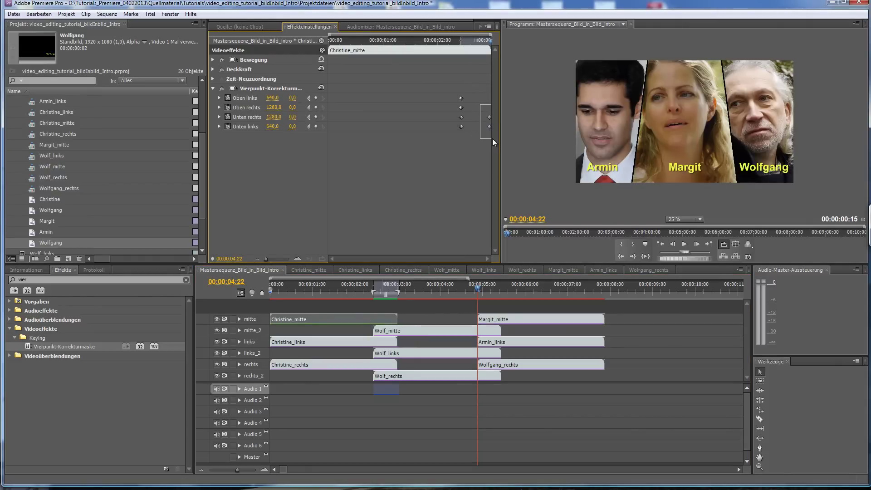
left_click(488, 316)
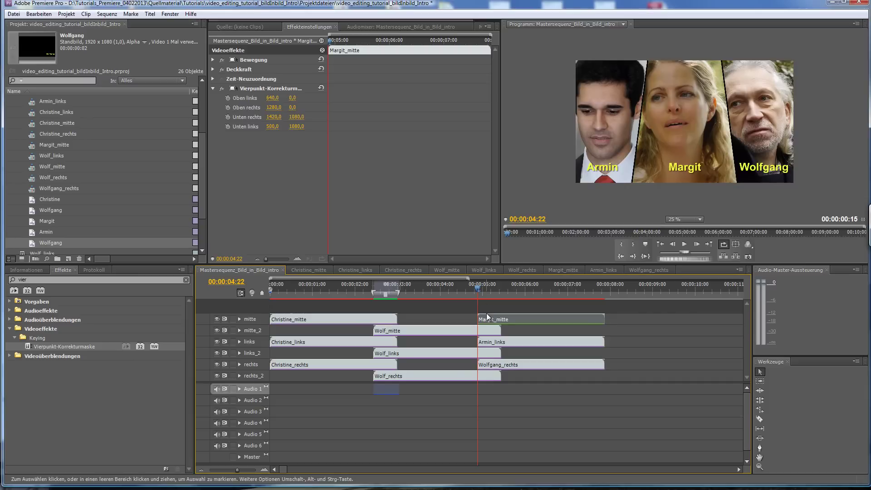
key("Right")
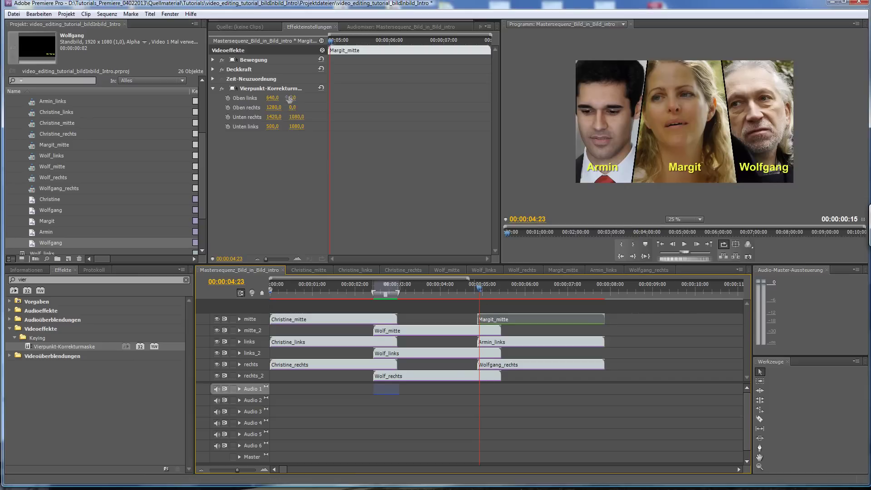
right_click(287, 182)
left_click(305, 234)
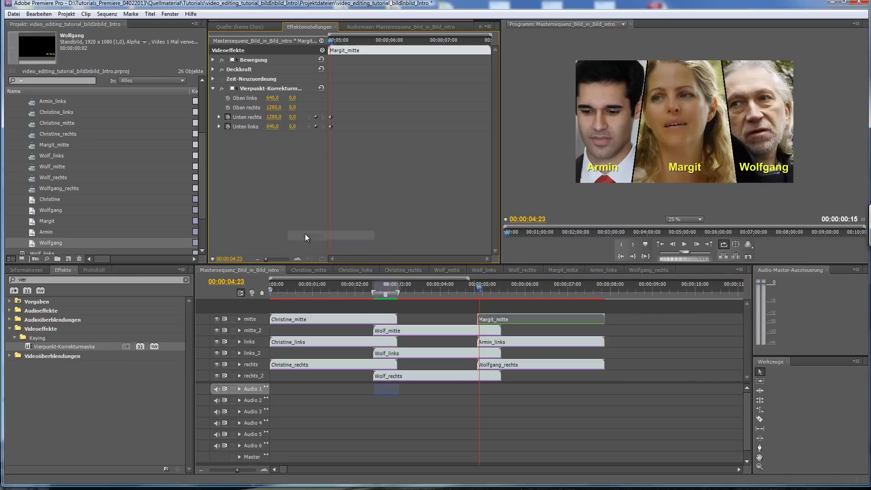
Recopy Christine_mitte's mask keyframes and paste them into Margit_mitte's four-point mask at 00:00:05:11.
left_click(379, 321)
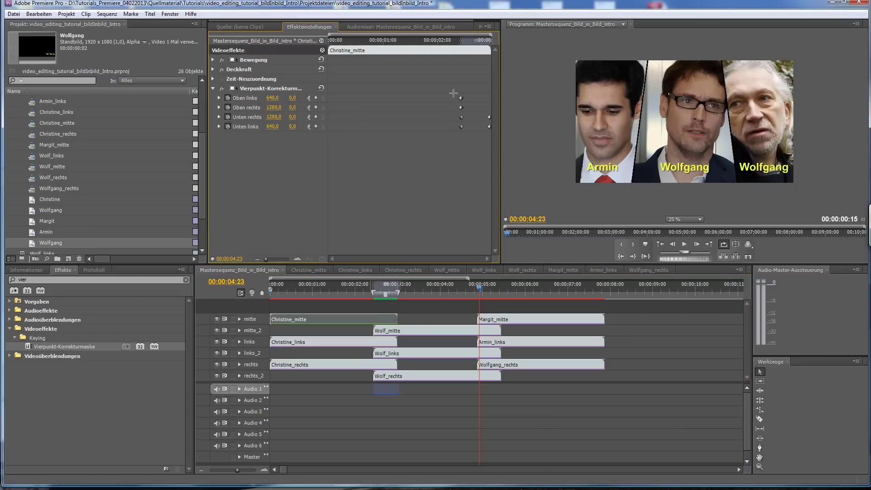
left_click_drag(450, 86, 465, 146)
left_click_drag(487, 289, 502, 288)
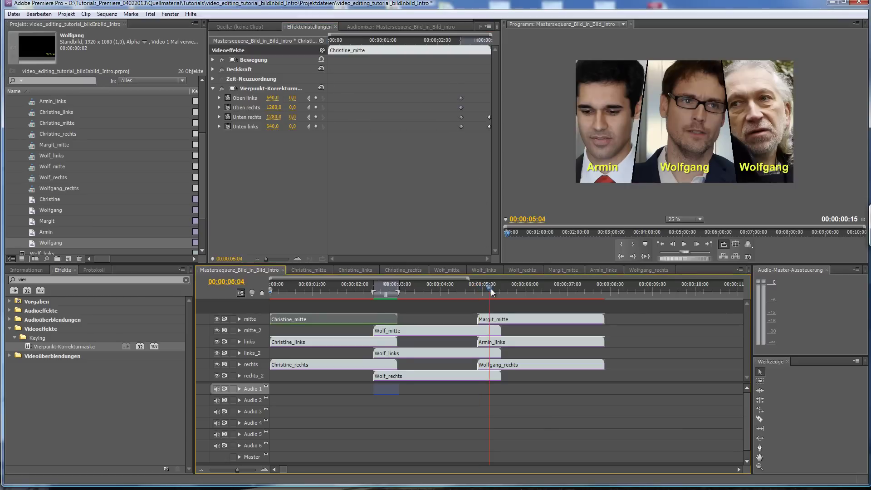
left_click(502, 320)
left_click(256, 88)
right_click(268, 176)
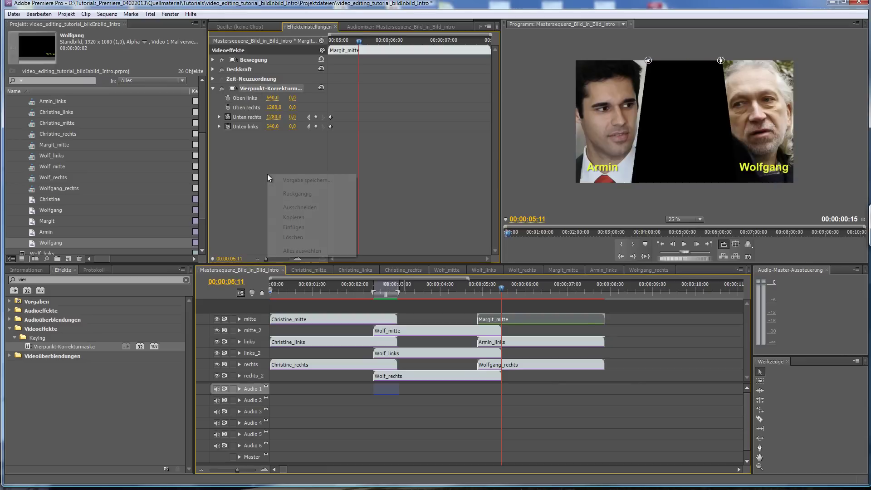
left_click(294, 227)
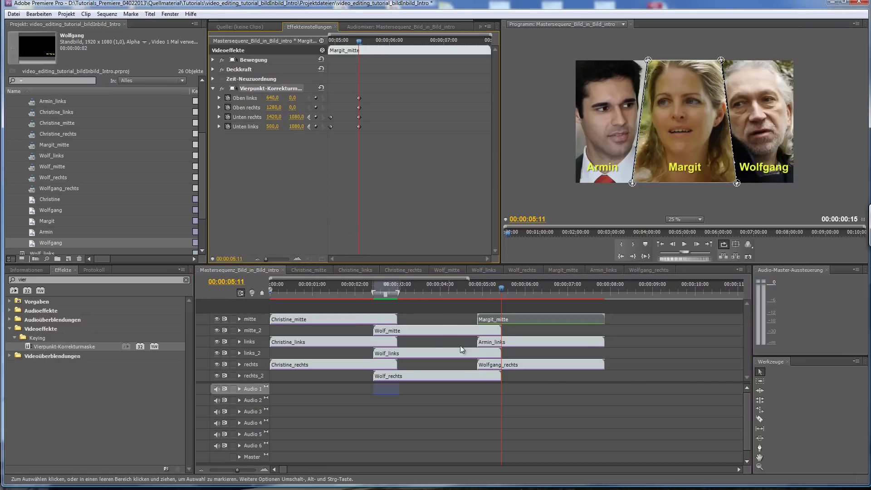
Bring up Christine_links' mask settings, return to 00:00:04:22, and select Armin_links.
left_click(375, 342)
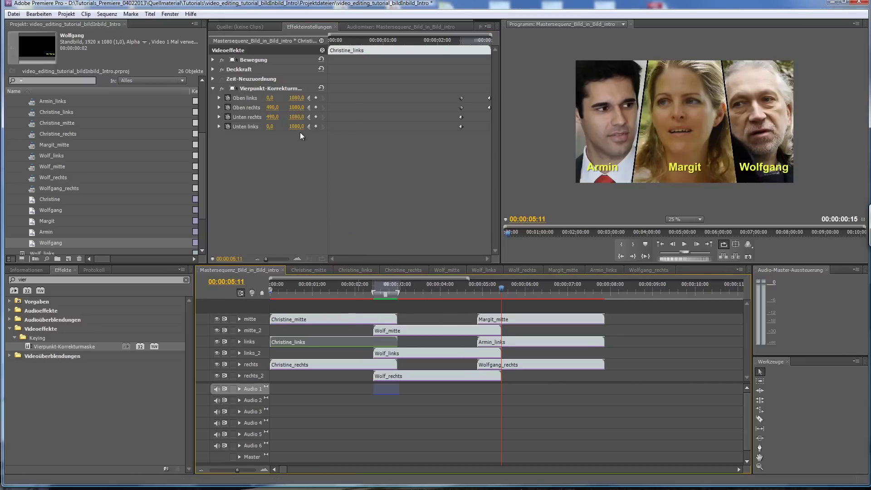
left_click(476, 93)
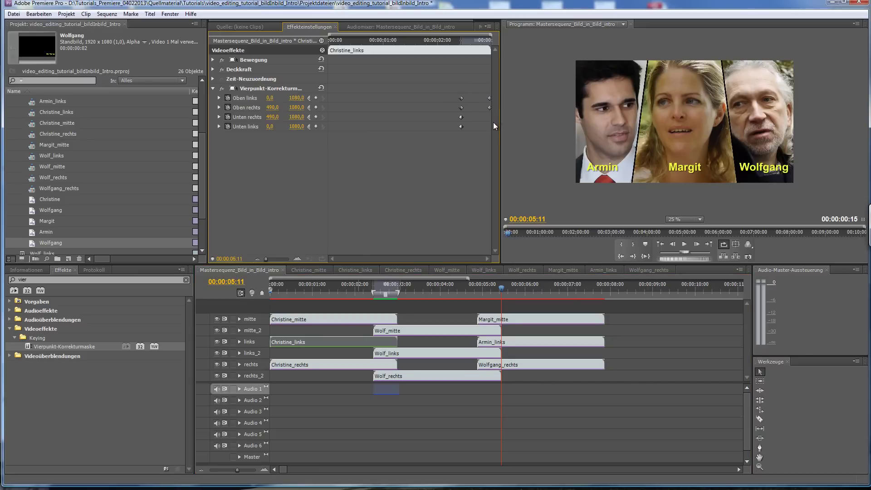
left_click_drag(484, 293, 477, 294)
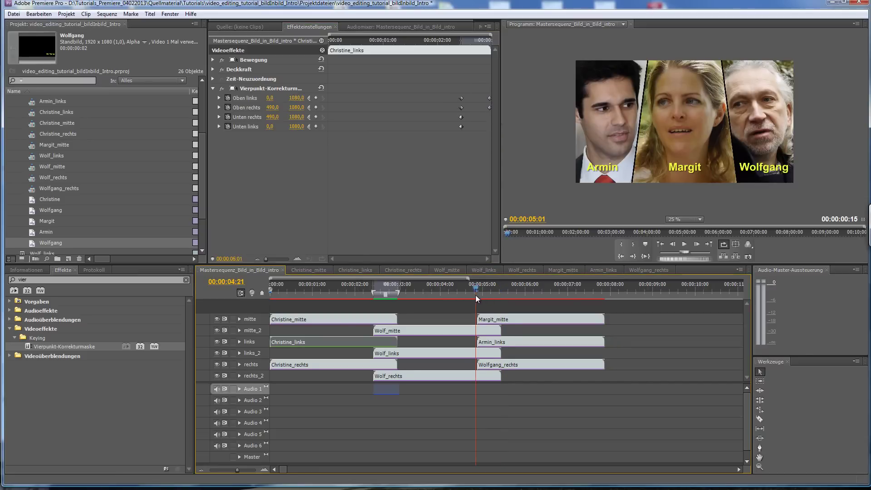
left_click(482, 344)
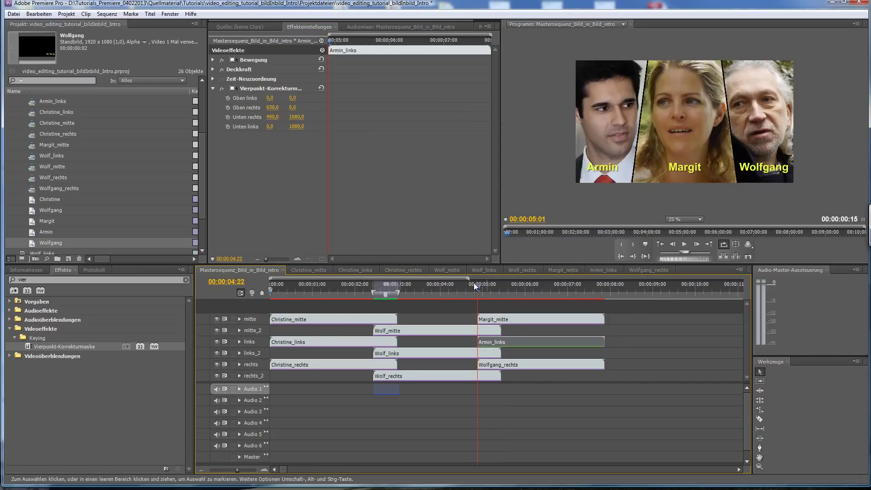
Copy Christine_links' four-point mask keyframes and paste them onto Armin_links at 00:00:05:11.
key("Right")
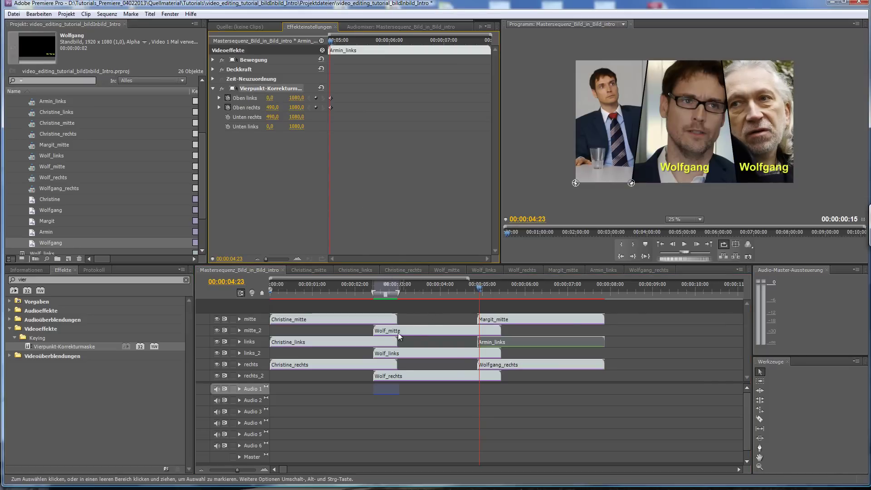
left_click(381, 341)
left_click(452, 89)
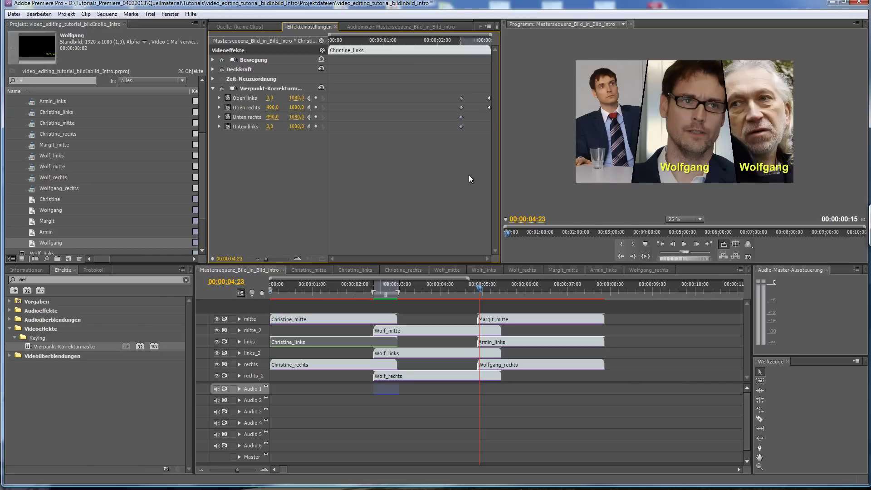
left_click_drag(496, 294, 501, 294)
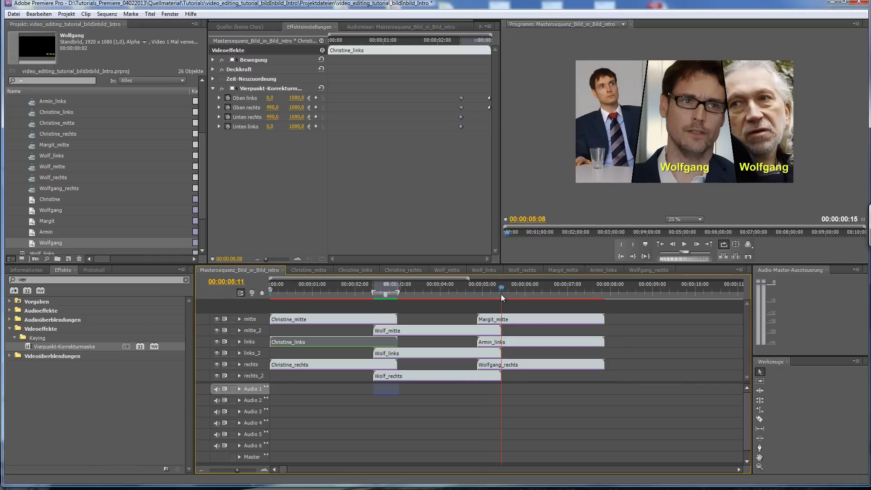
left_click(500, 341)
left_click(303, 205)
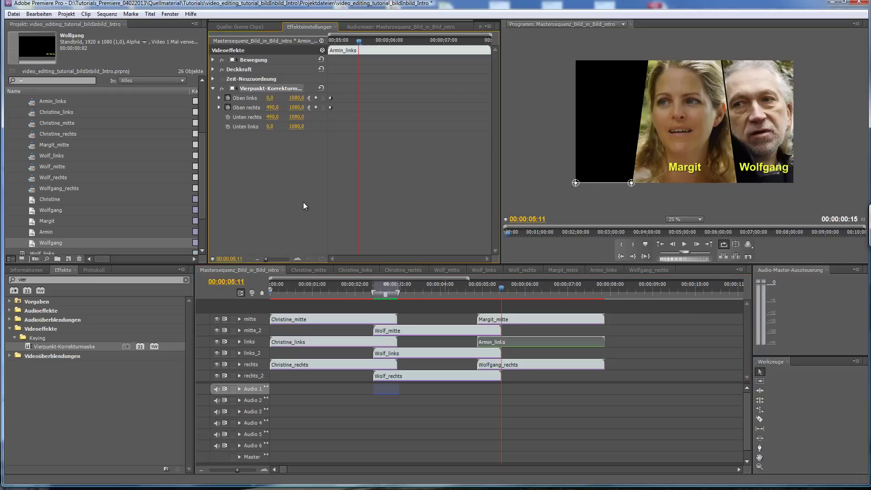
right_click(303, 202)
left_click(335, 248)
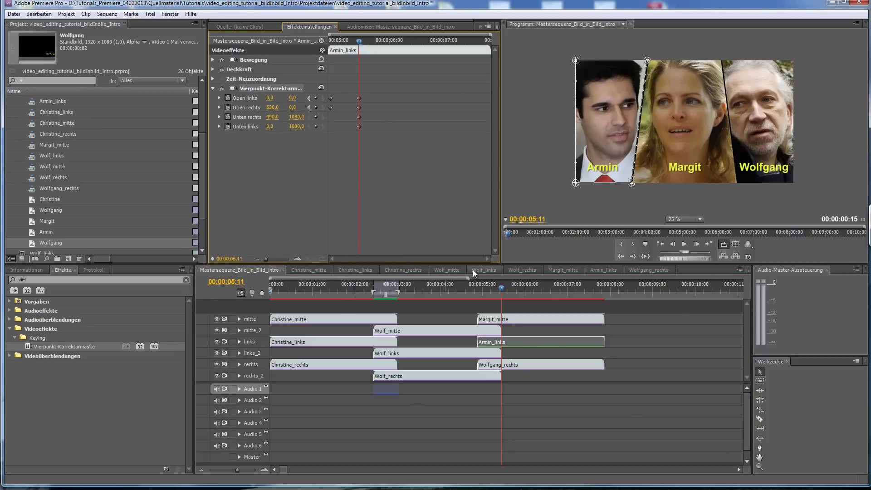
left_click(485, 307)
key("Up")
Copy Christine_rechts' mask keyframes and paste them onto Wolfgang_rechts at 00:00:04:23.
left_click(486, 364)
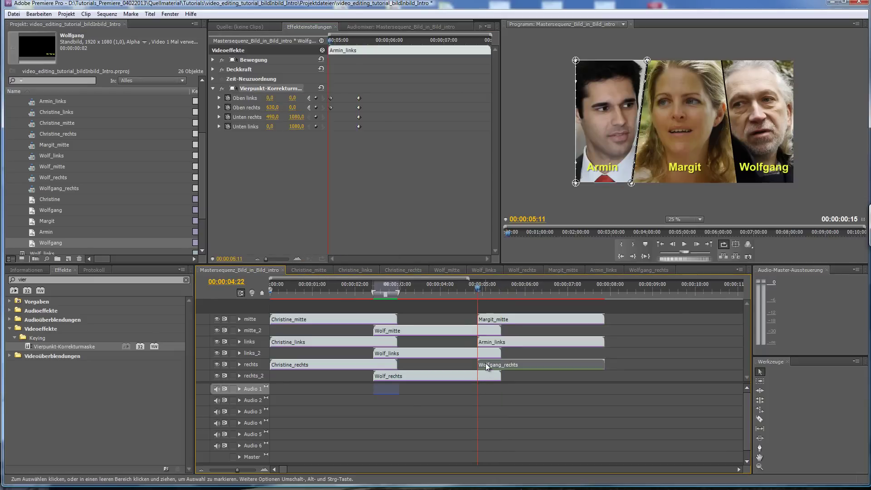
left_click(358, 364)
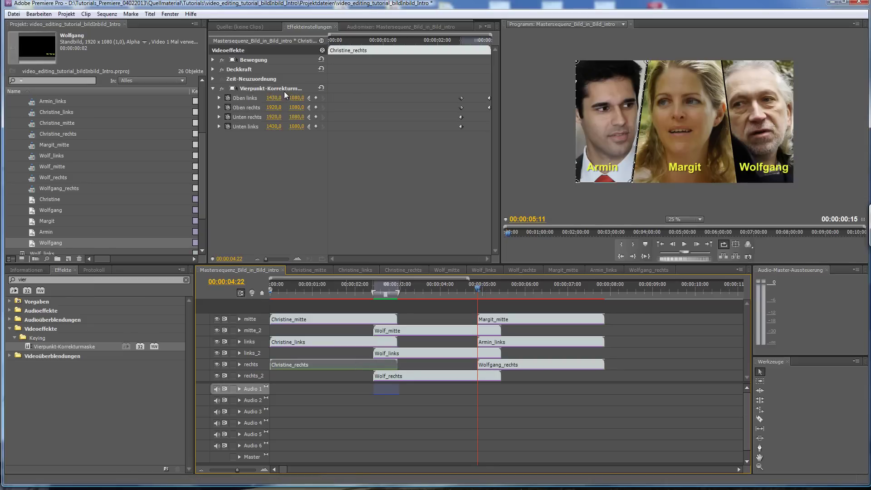
left_click(485, 116)
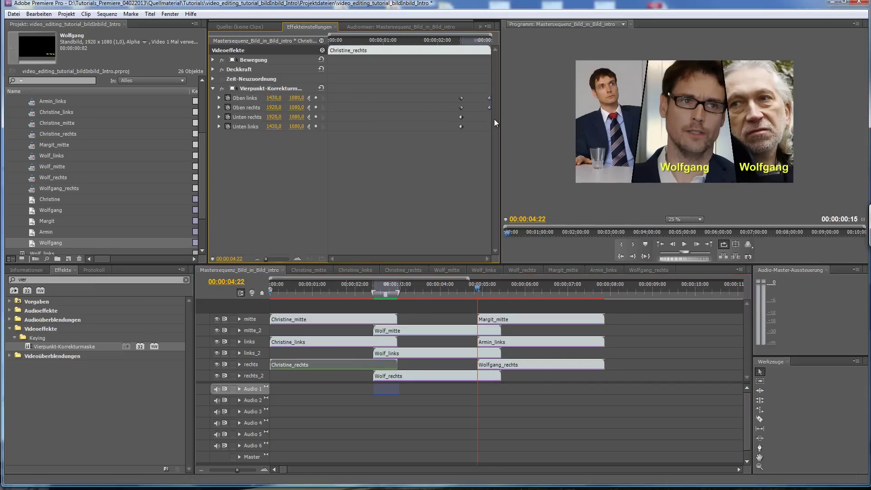
left_click(486, 366)
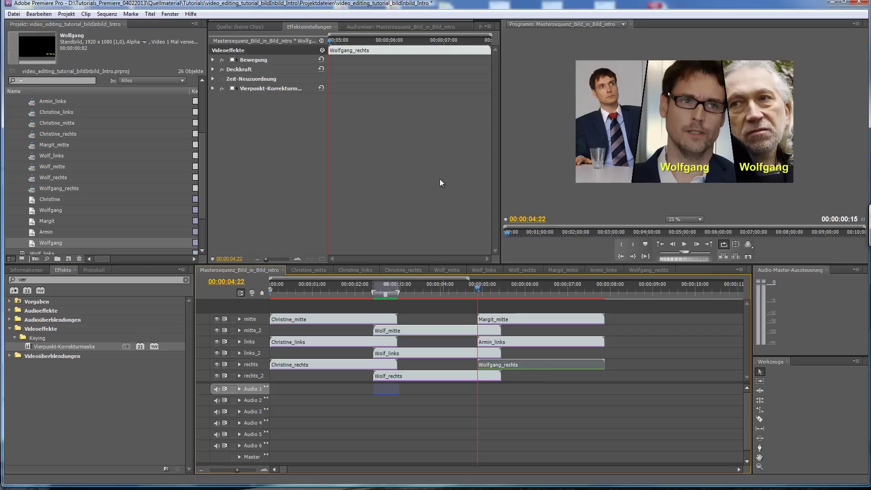
key("Right")
right_click(300, 137)
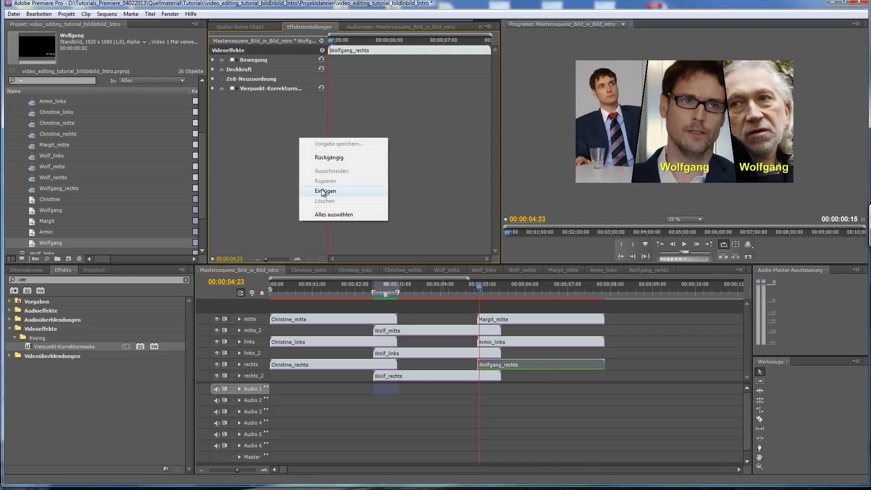
left_click(325, 191)
Recopy Christine_rechts' mask keyframes and paste them onto Wolfgang_rechts at 00:00:05:11.
left_click(363, 366)
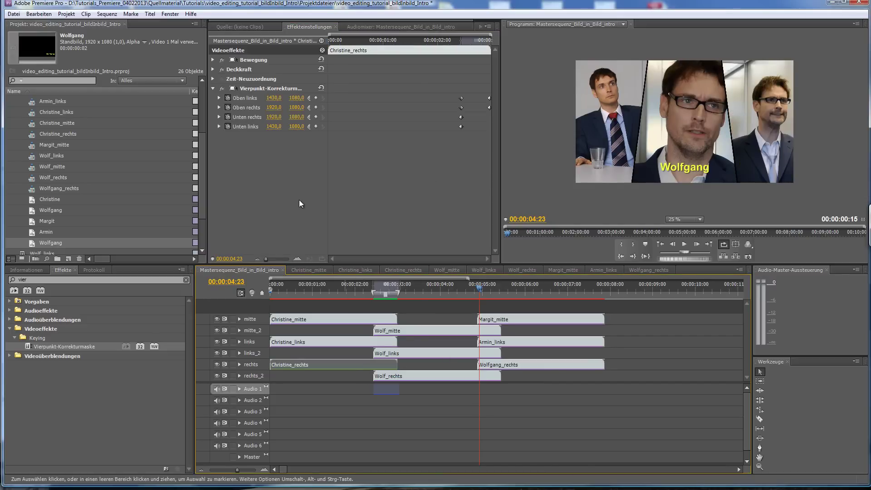
left_click_drag(431, 81, 467, 135)
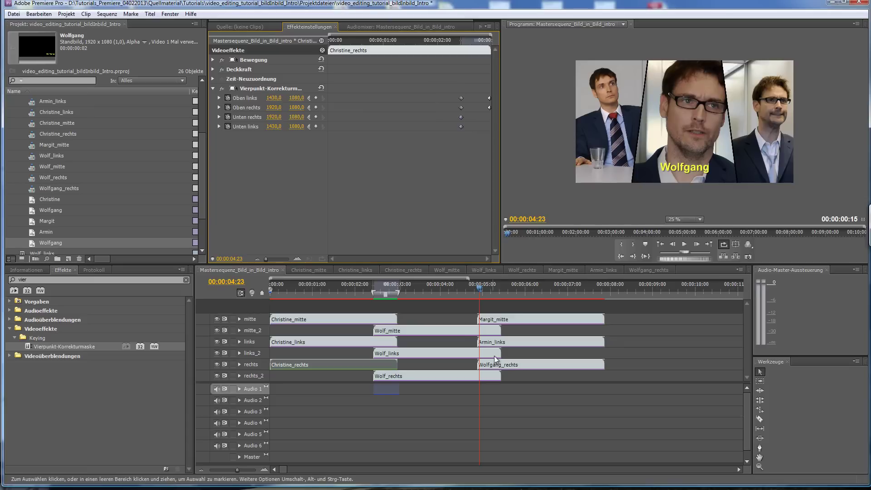
left_click(501, 291)
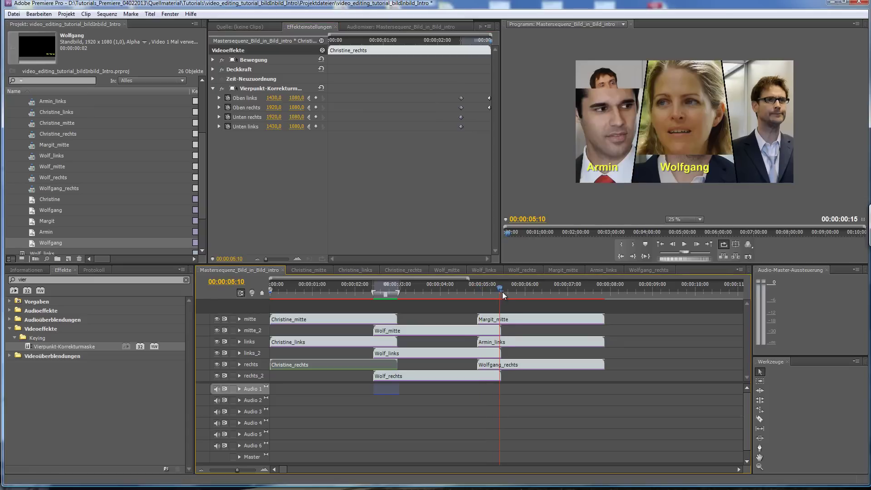
left_click(498, 369)
right_click(259, 151)
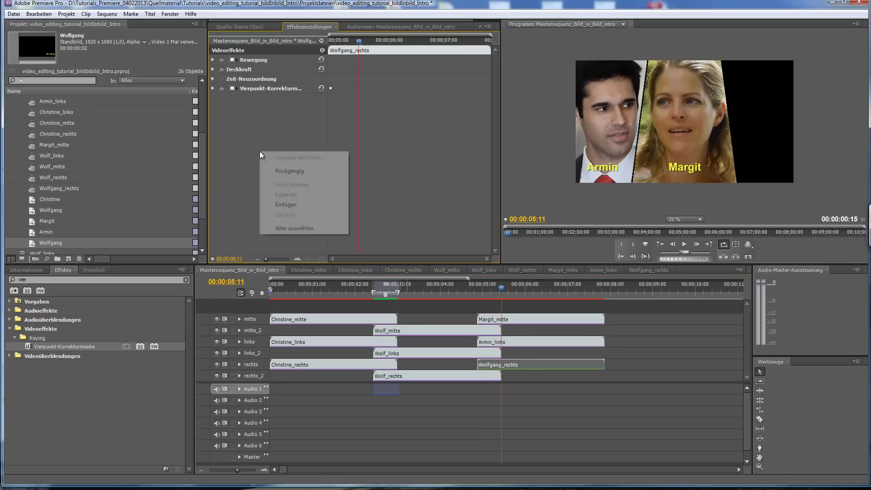
left_click(281, 205)
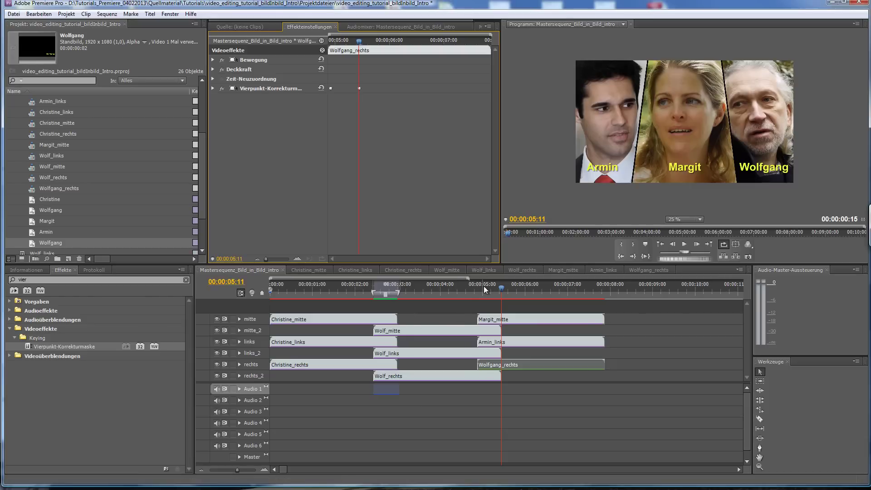
left_click(477, 287)
left_click(415, 331)
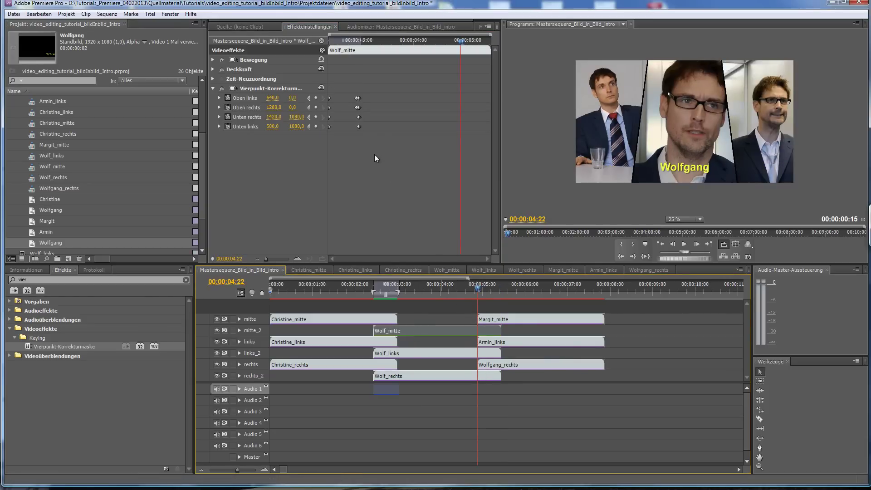
Paste Wolf_mitte mask keyframes at 04:22, 04:23 and 05:11 so the panel collapses downward.
left_click_drag(374, 142, 359, 90)
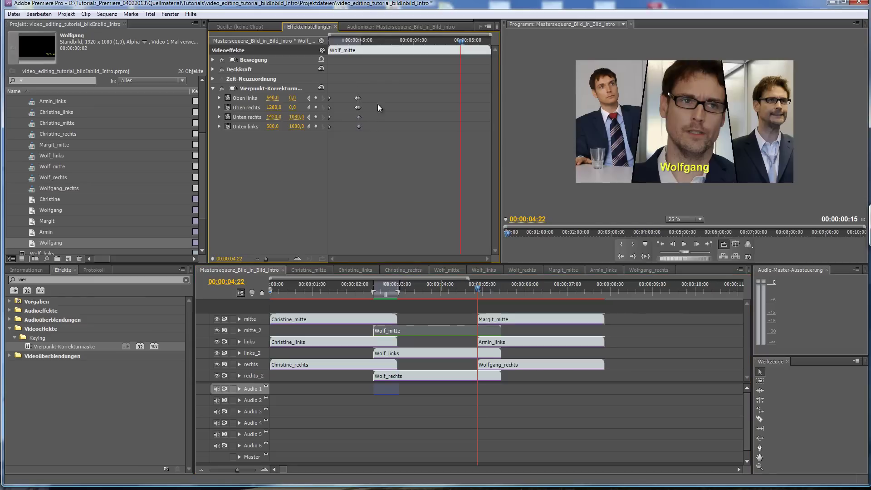
key("ctrl+v")
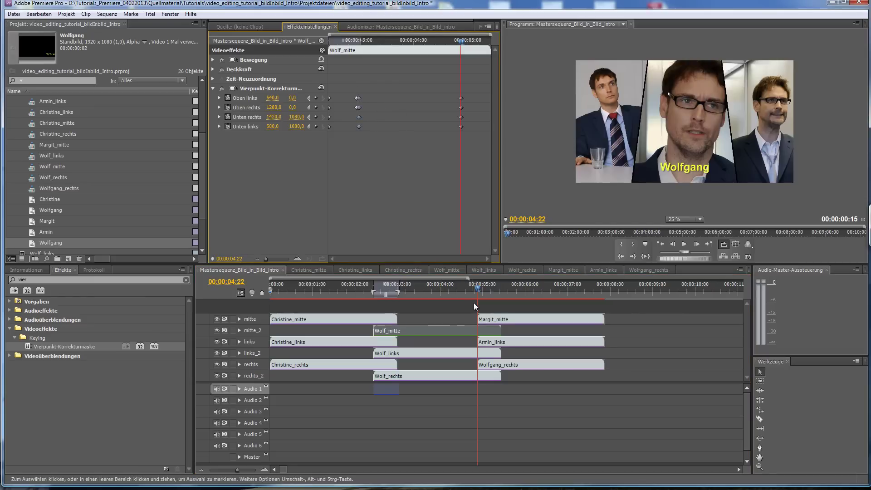
key("Right")
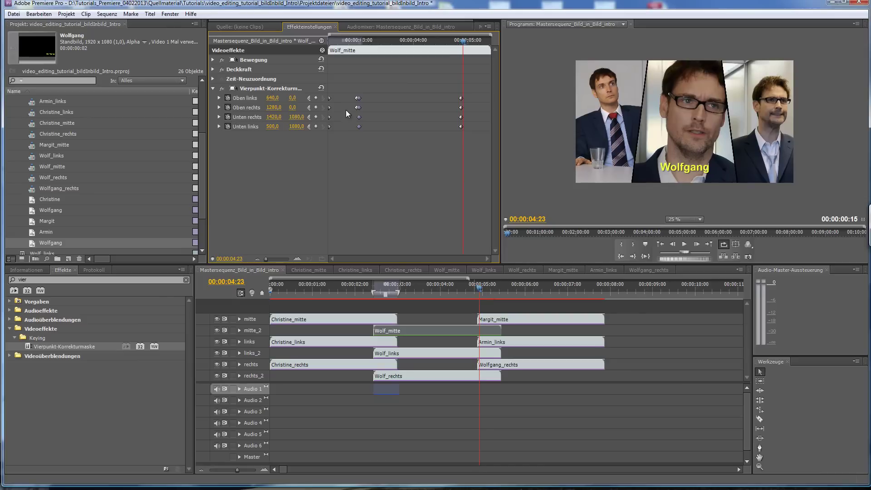
left_click_drag(350, 90, 359, 117)
key("ctrl+v")
left_click_drag(496, 285, 501, 285)
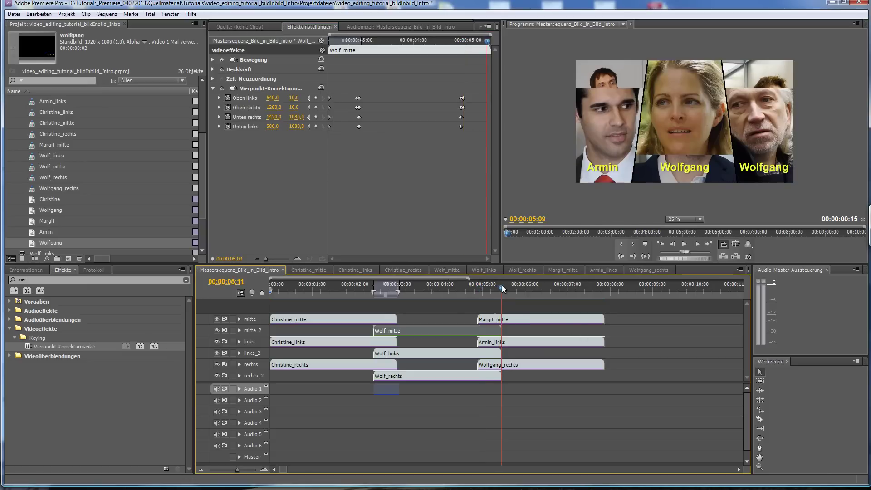
left_click(446, 232)
key("ctrl+v")
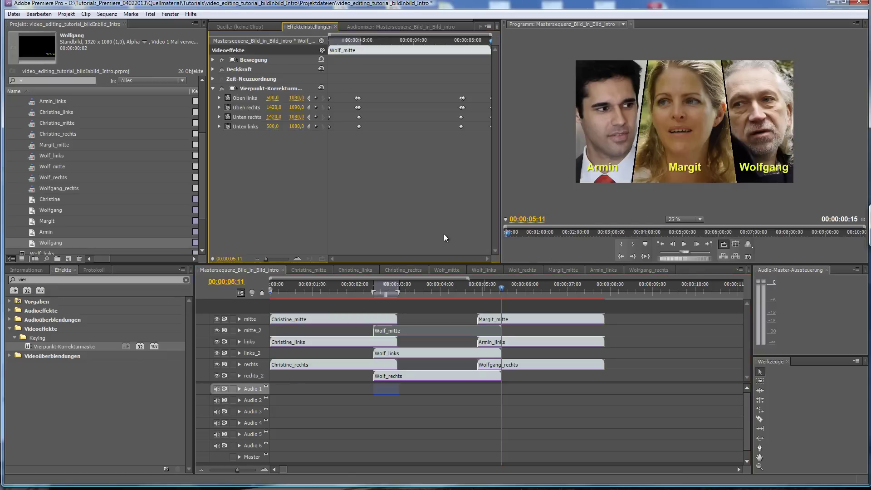
On Wolf_links, add bottom-corner mask keyframes at 00:00:04:23 raising the bottom edge to 1070.
left_click(478, 352)
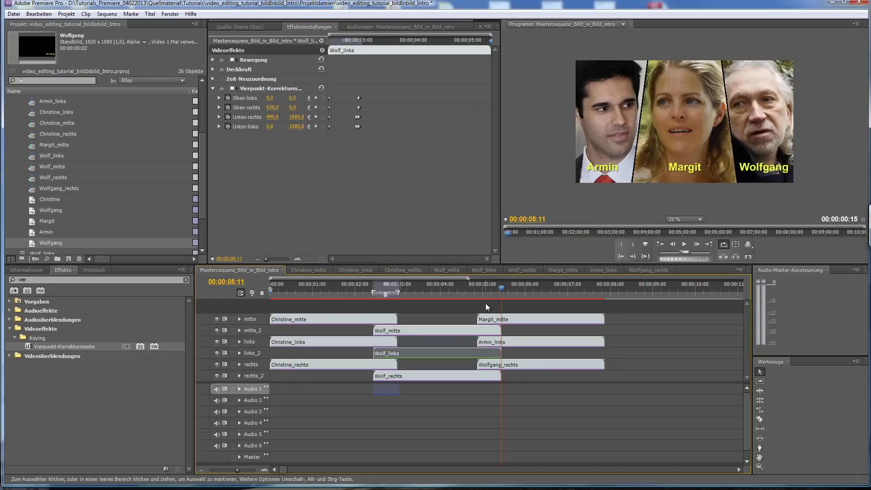
left_click(478, 290)
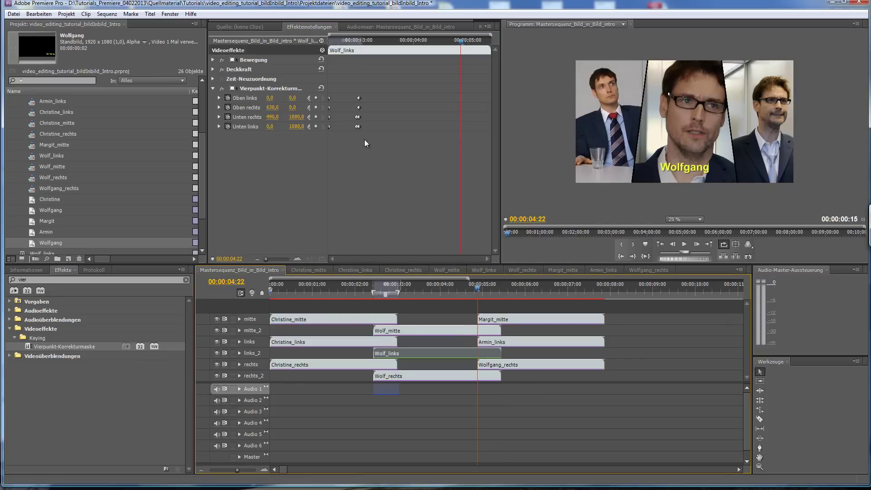
left_click_drag(373, 137, 358, 92)
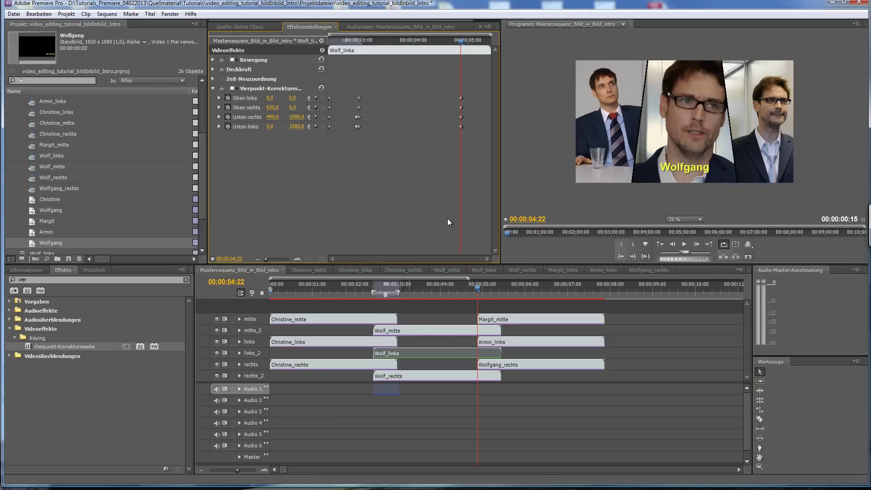
key("Right")
left_click_drag(348, 113, 358, 132)
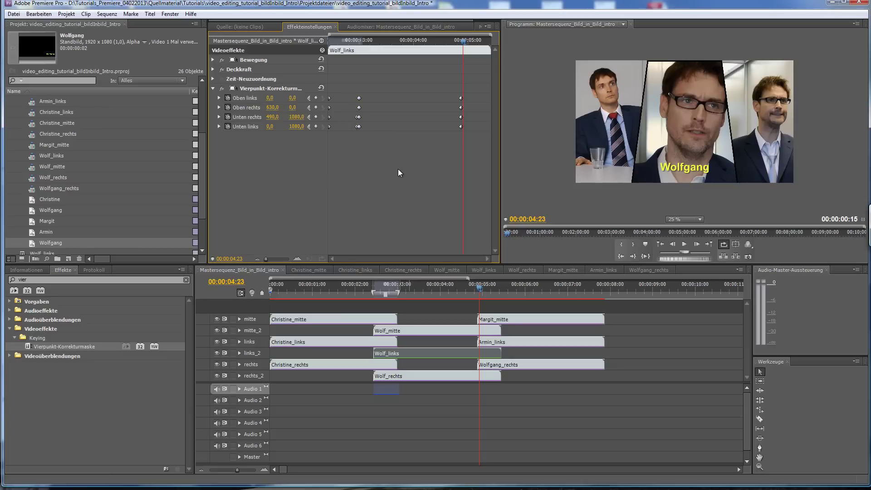
key("ctrl+v")
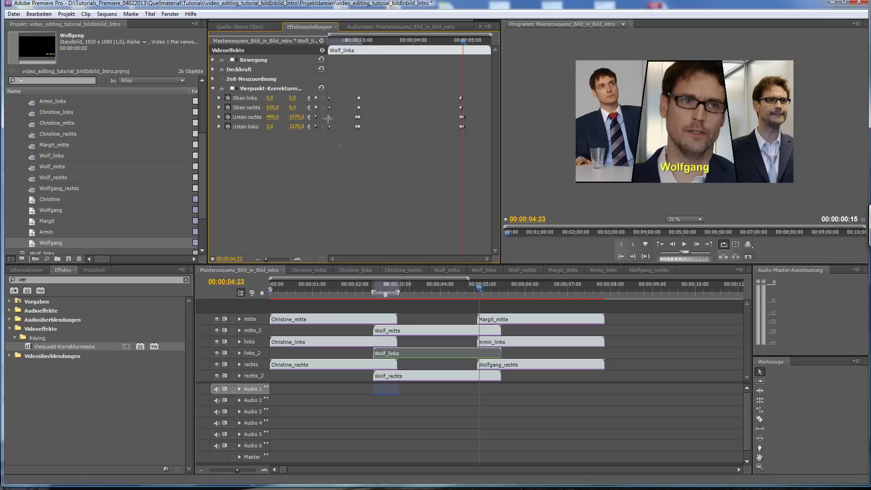
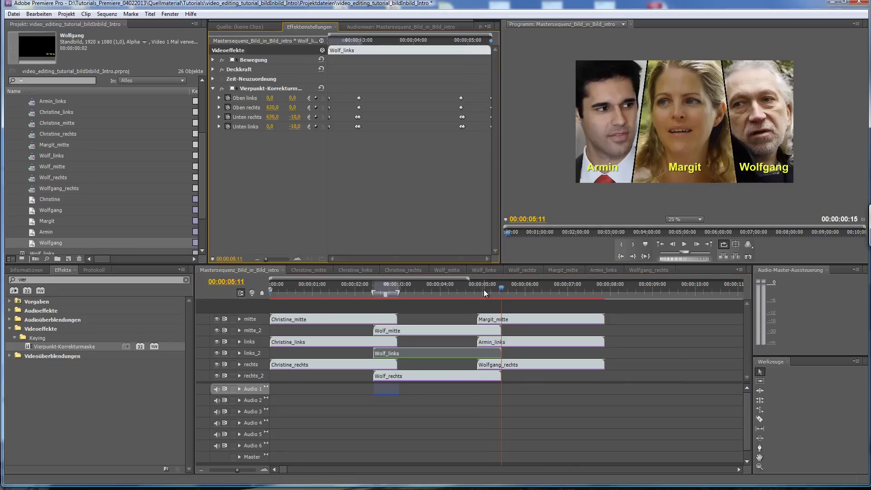
On the Wolf_rechts clip near 00:00:04:22, select the lower-corner Four-Point Garbage Matte keyframes.
left_click(478, 289)
left_click(469, 378)
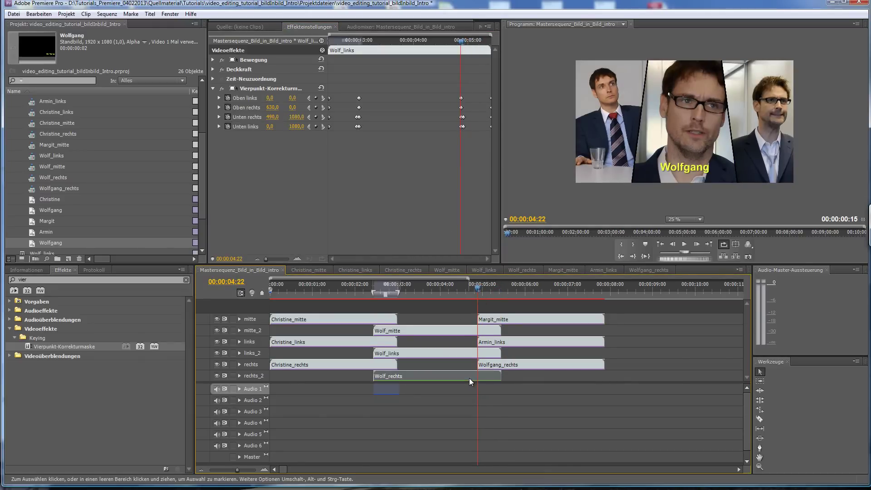
left_click_drag(385, 136, 358, 86)
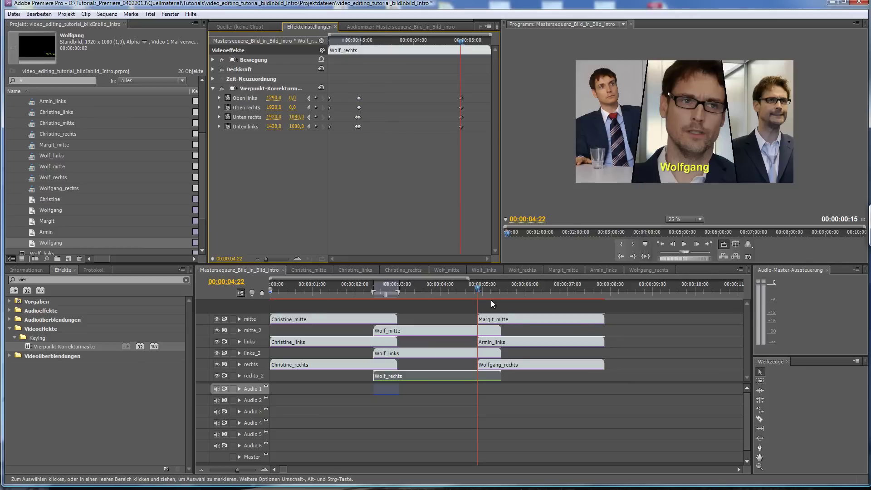
key("Right")
left_click_drag(350, 113, 358, 136)
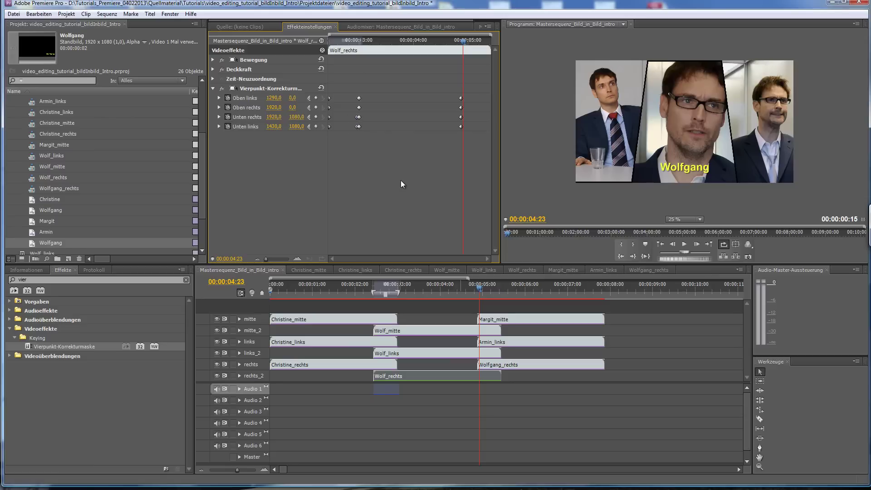
Paste the matte keyframes at 00:00:05:11, raising both bottom corners to -10.
left_click(501, 288)
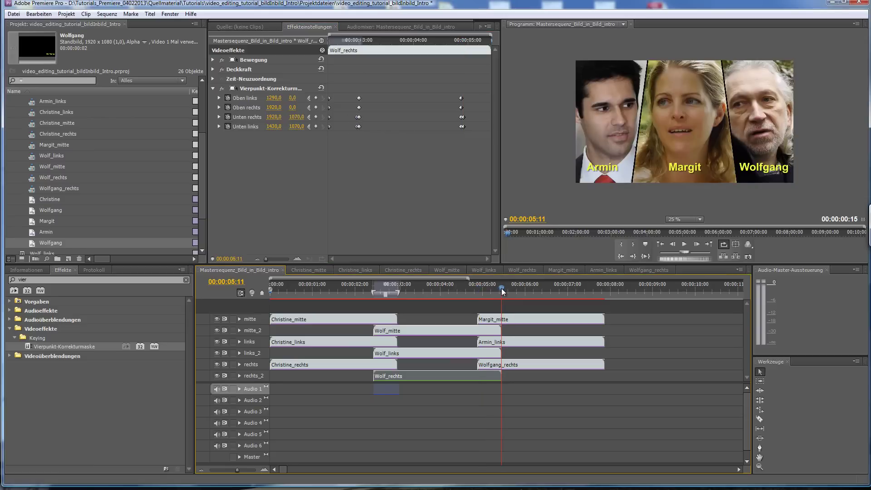
left_click_drag(334, 135, 324, 97)
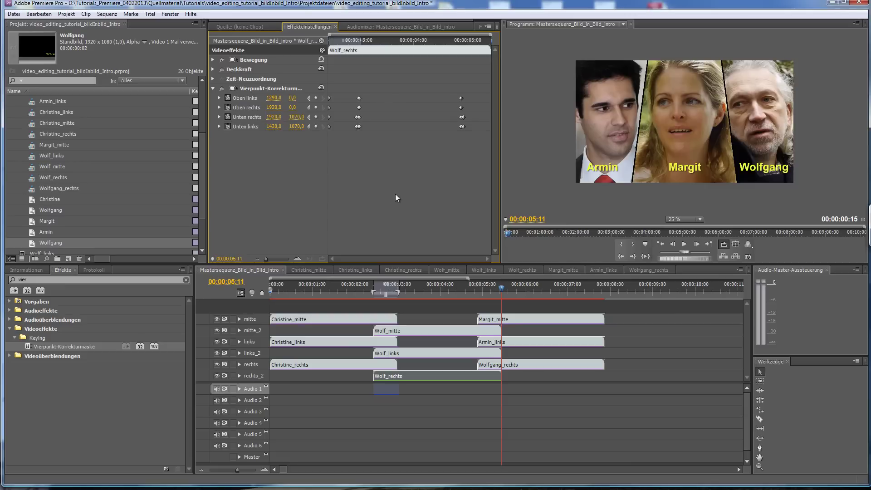
key("ctrl+v")
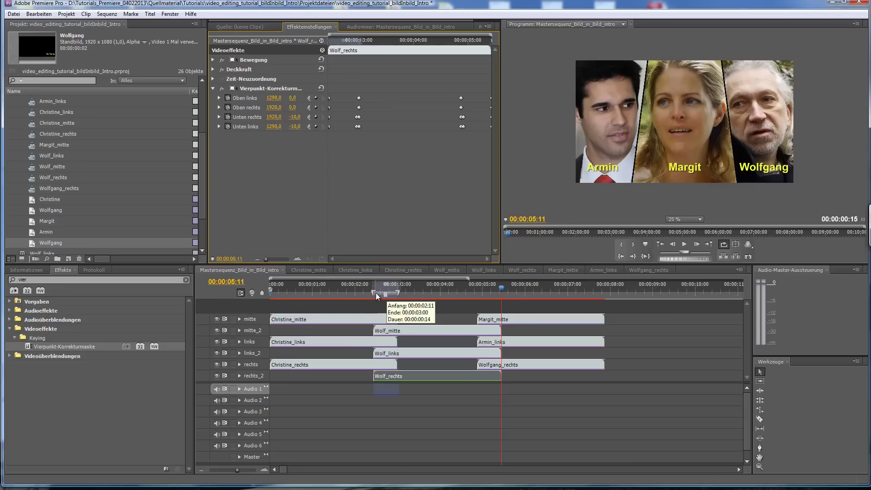
Stretch the work area from 0:00 to about 0:08 and render its preview files.
left_click_drag(374, 293, 270, 293)
left_click_drag(396, 297, 604, 296)
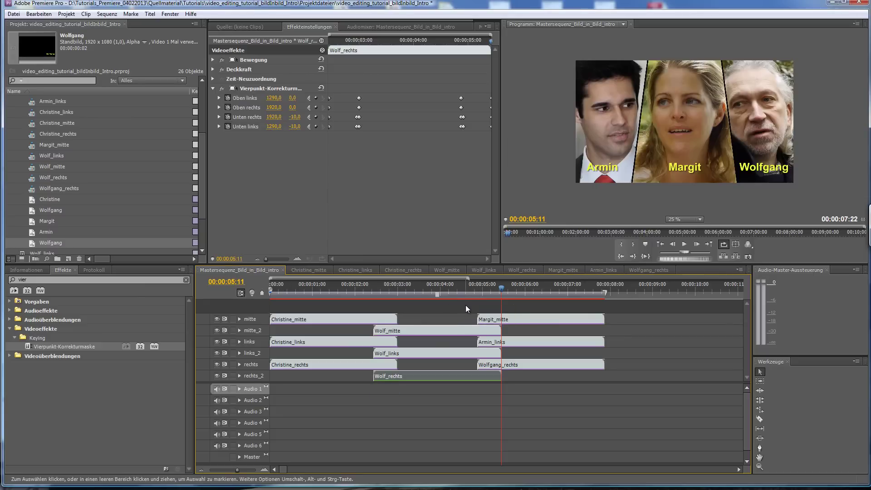
key("Return")
Play the final moments of the intro from near its end.
left_click(275, 285)
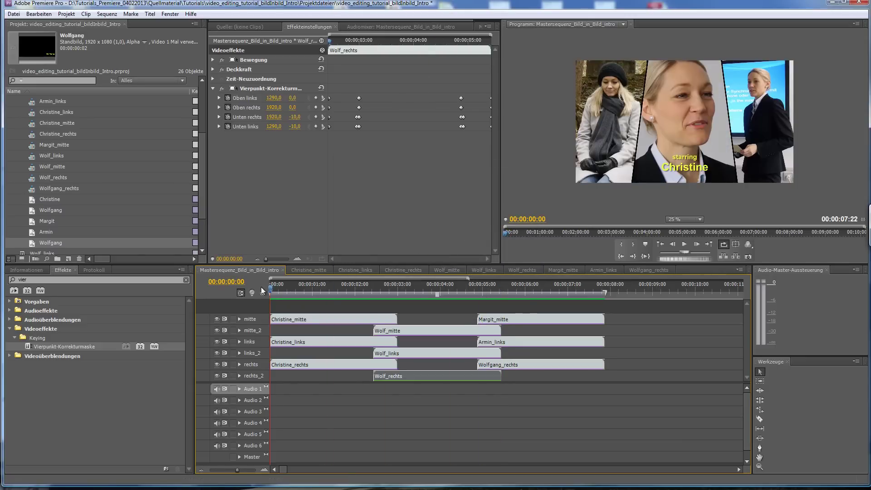
left_click(592, 288)
key("space")
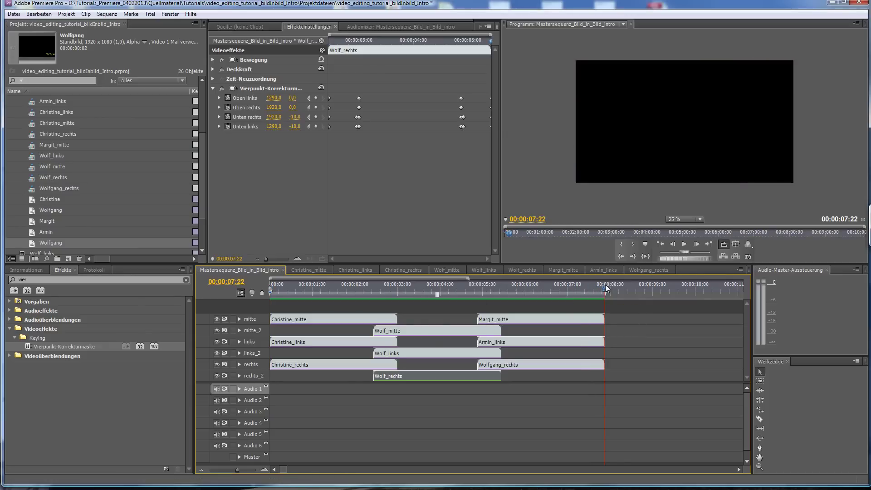
Play the intro from the first Christine frame, then stop and return to the Wolfgang close-up.
left_click_drag(583, 288, 267, 290)
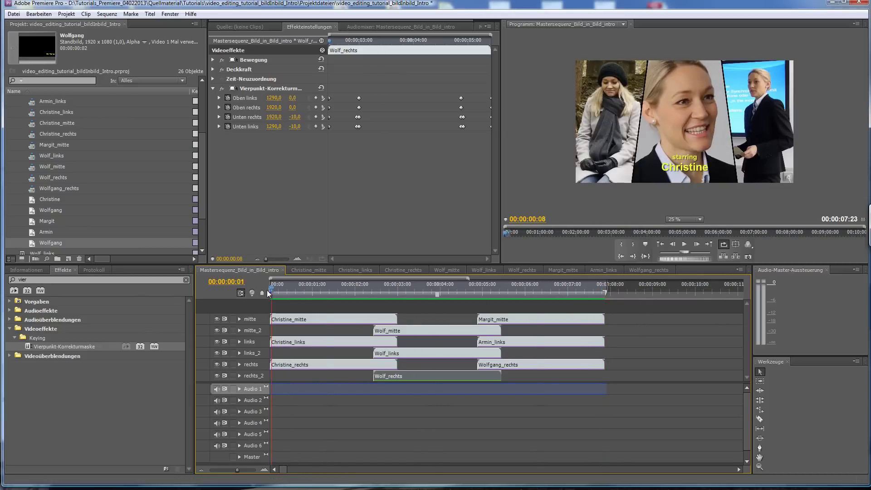
left_click(685, 244)
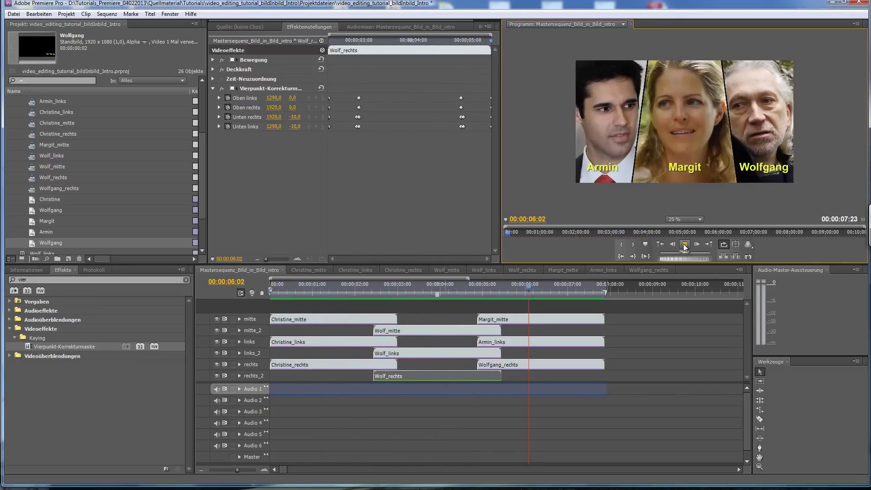
left_click(683, 244)
mouse_move(501, 287)
left_mouse_down()
mouse_move(369, 289)
mouse_move(417, 290)
left_mouse_up()
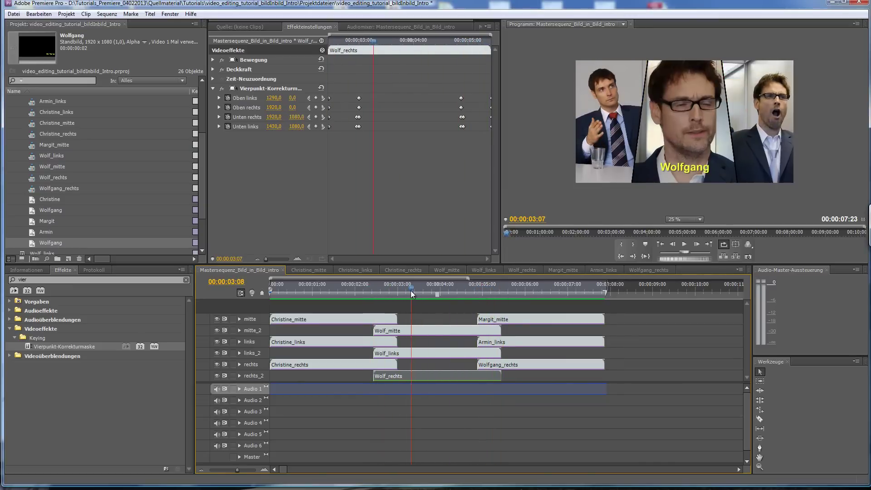